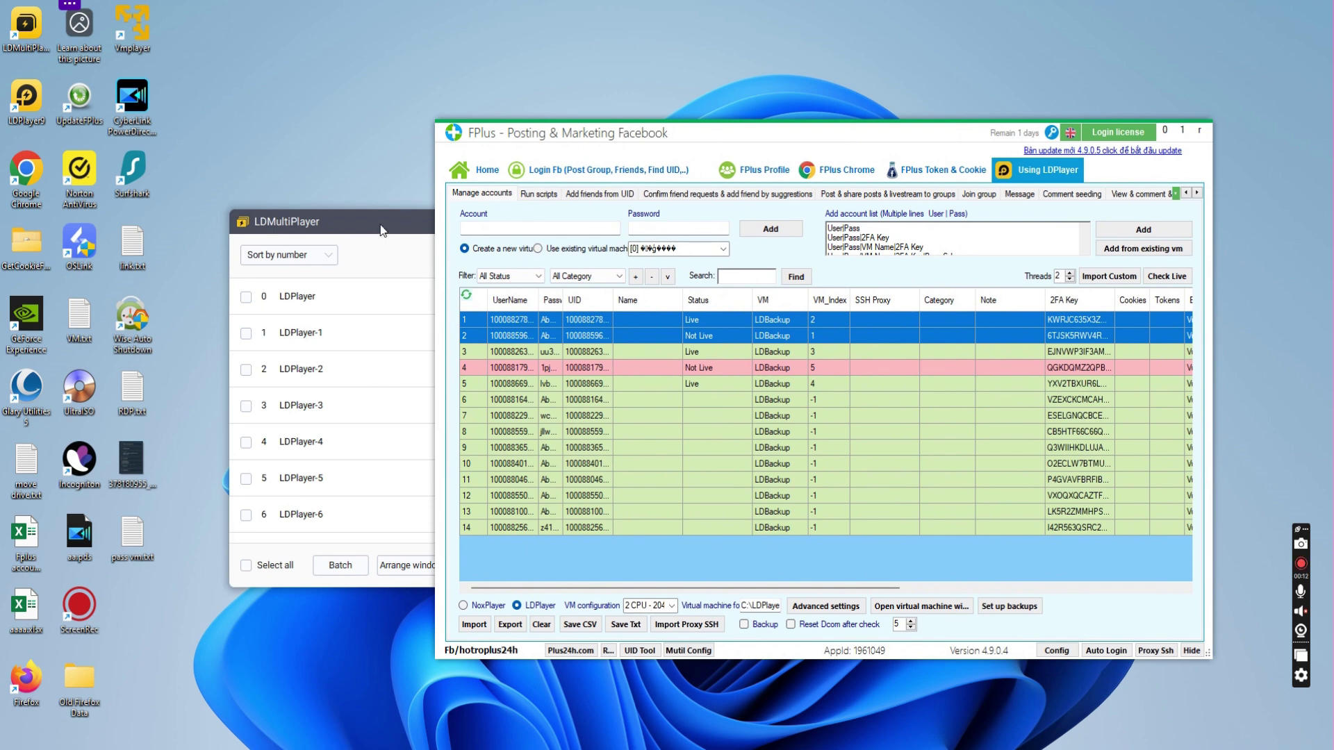
pyautogui.moveTo(856, 136); pyautogui.dragTo(842, 121)
pyautogui.click(340, 226)
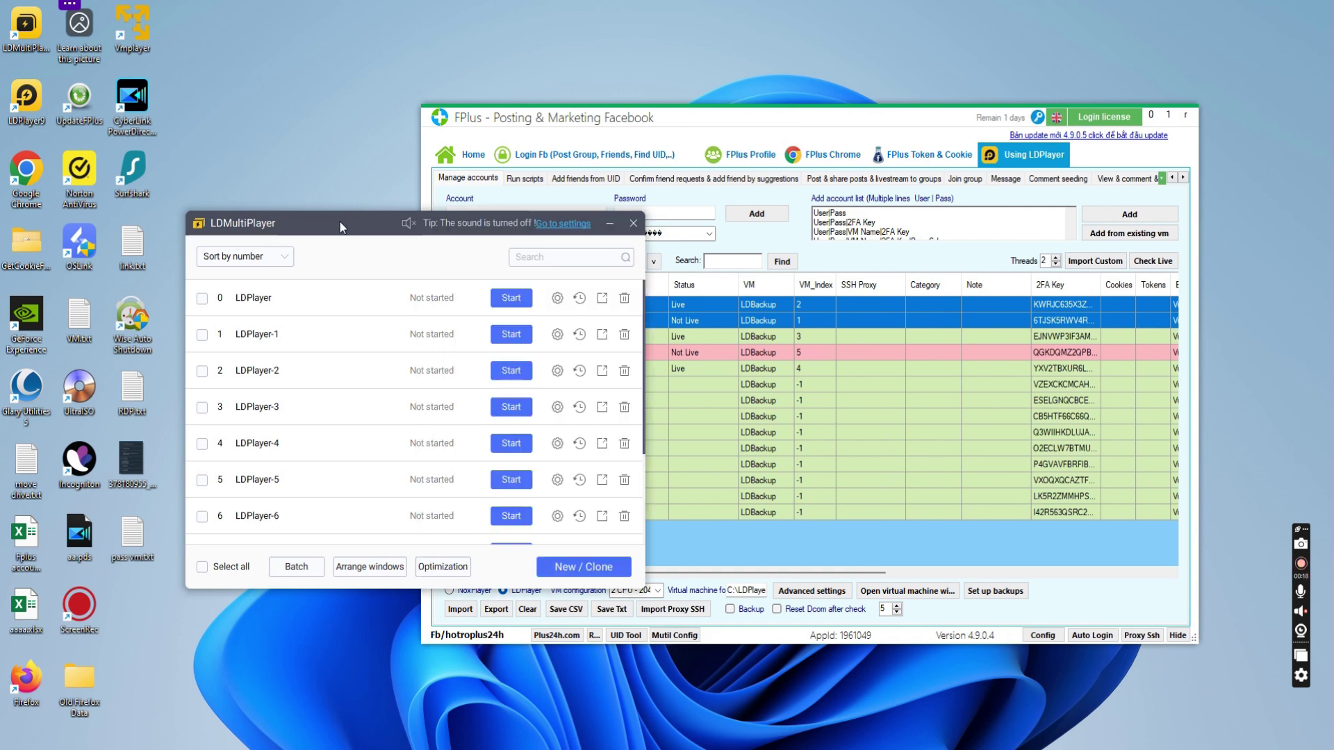
pyautogui.click(726, 118)
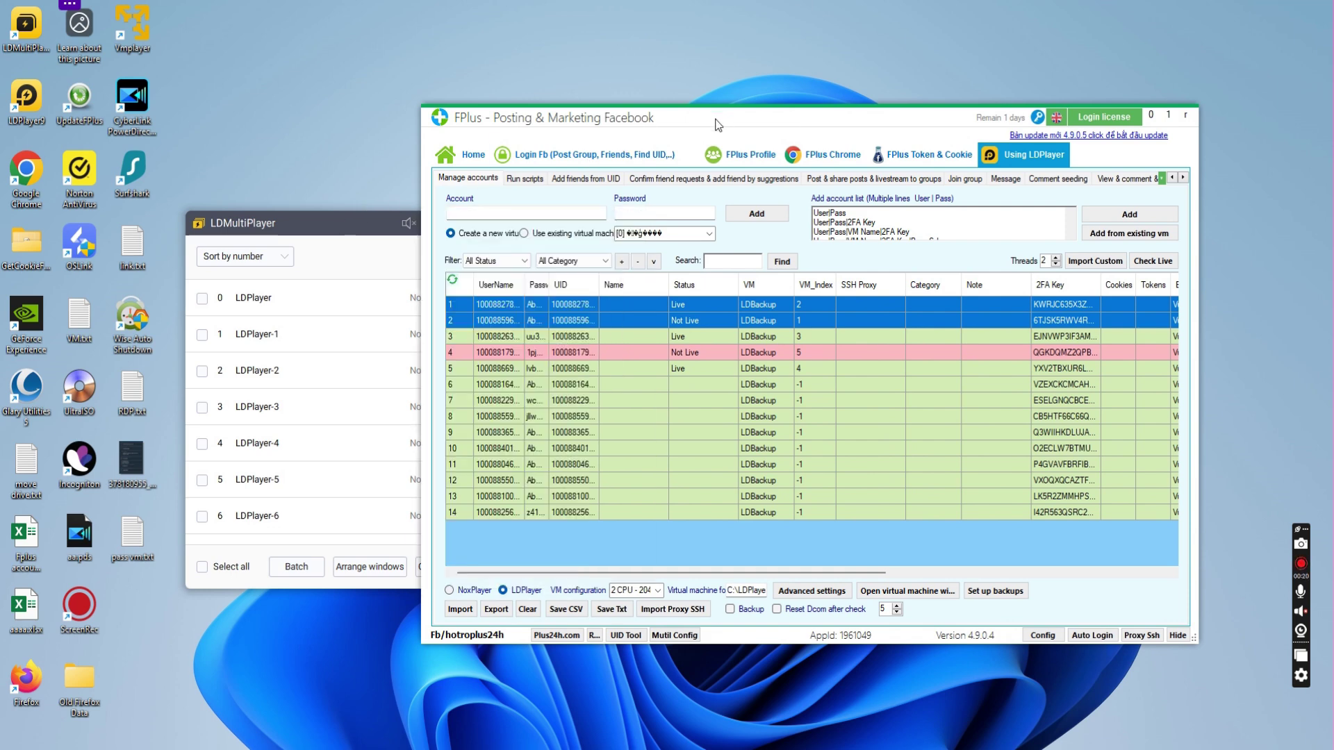
pyautogui.moveTo(745, 118); pyautogui.dragTo(742, 108)
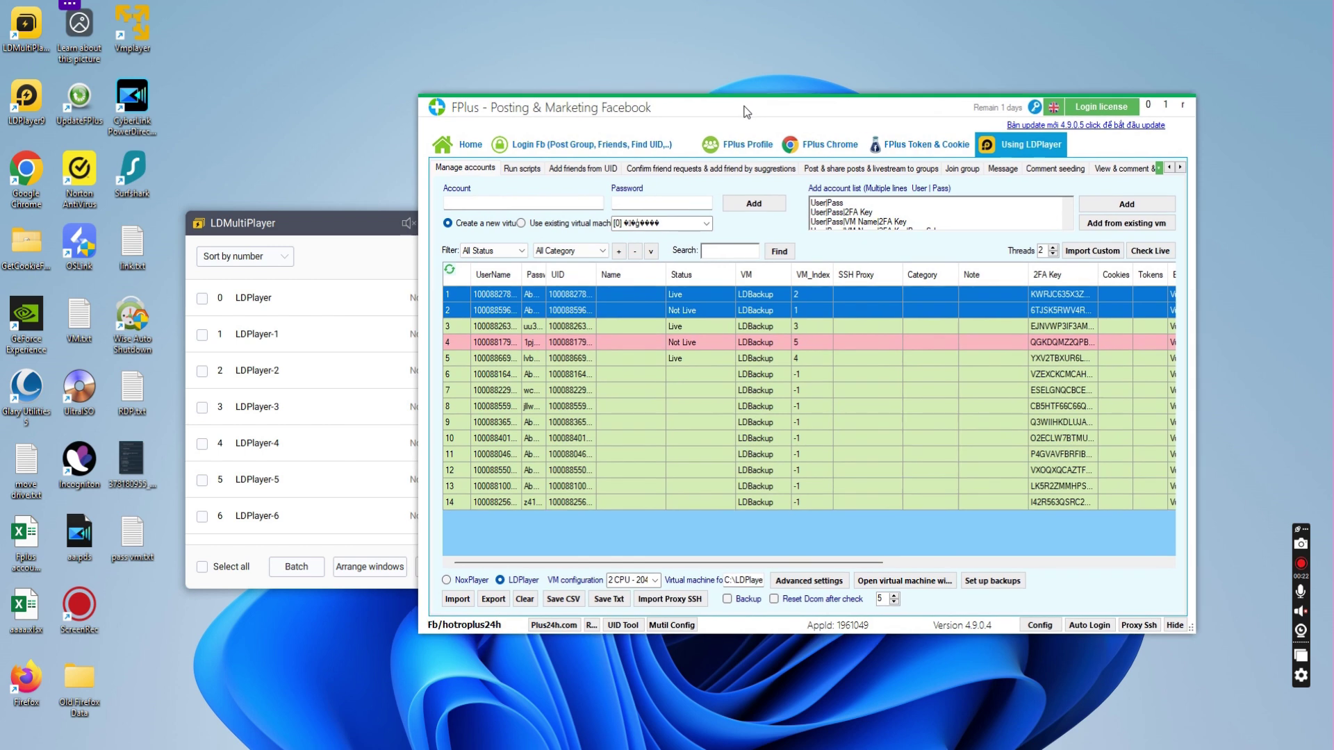
# Step: Look through the full list of emulator instances in LDMultiPlayer, from LDPlayer to LDPlayer-10
pyautogui.click(340, 233)
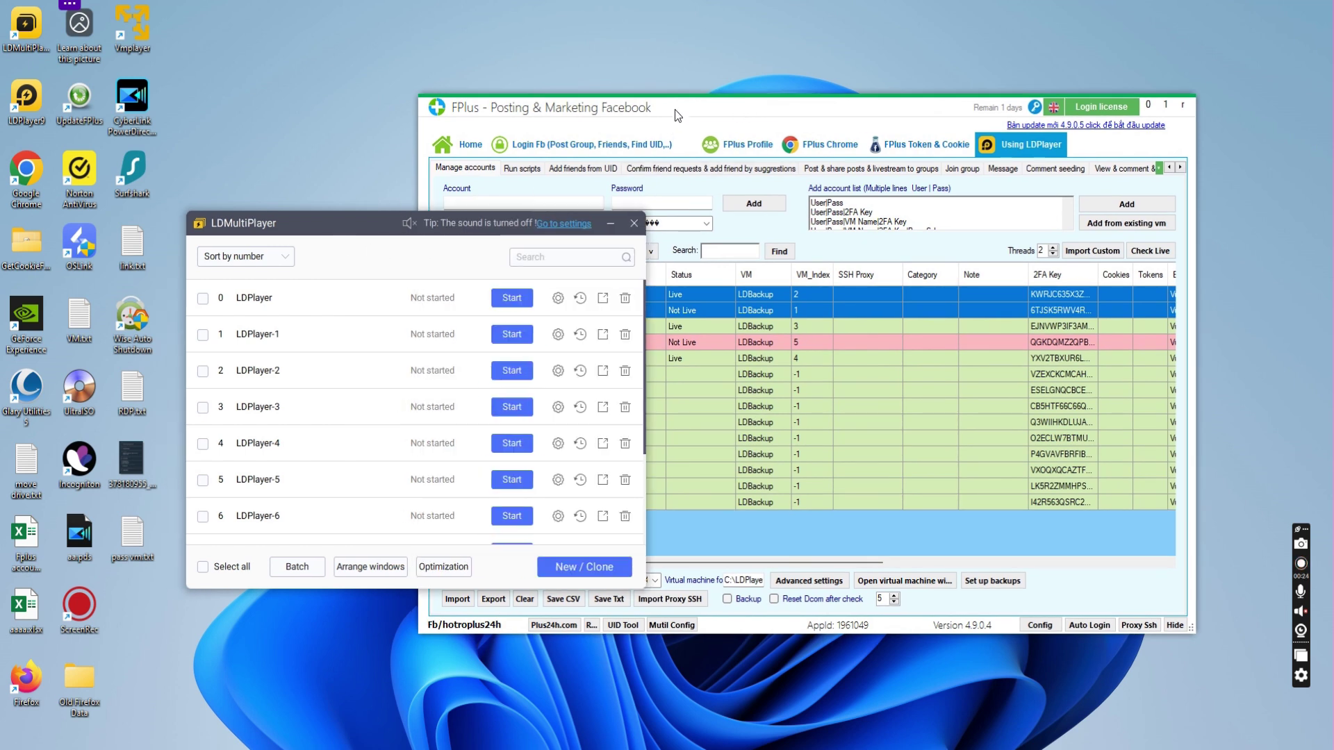
pyautogui.scroll(-3, 393, 434)
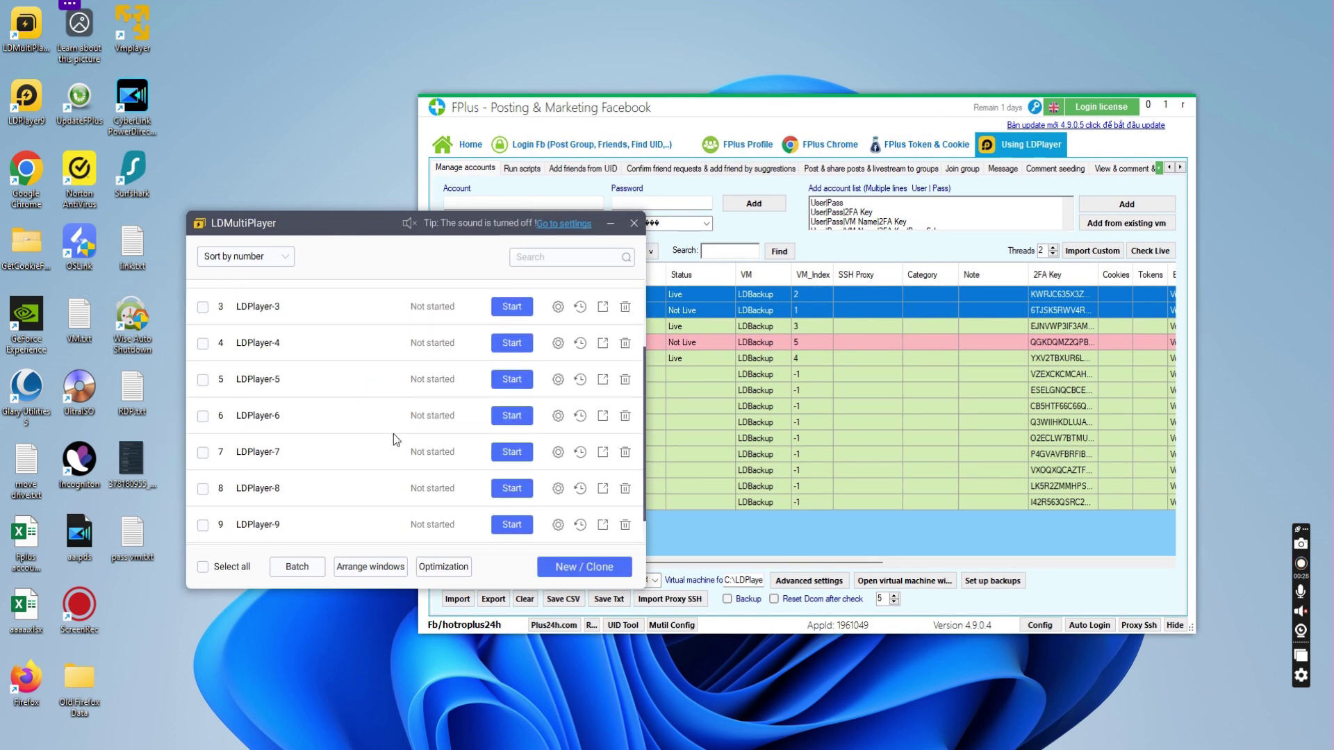
pyautogui.scroll(3, 400, 433)
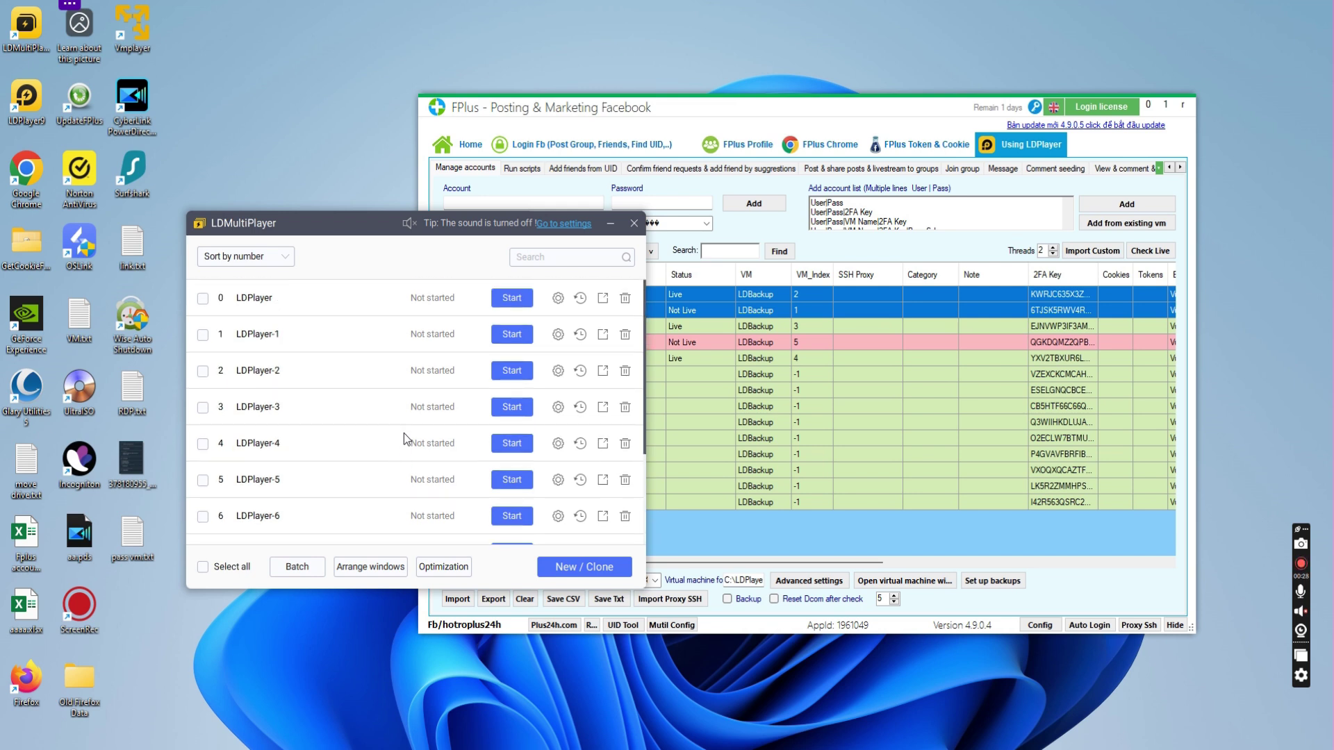
pyautogui.scroll(-3, 393, 409)
pyautogui.scroll(2, 403, 425)
pyautogui.scroll(1, 403, 428)
pyautogui.moveTo(362, 227); pyautogui.dragTo(310, 236)
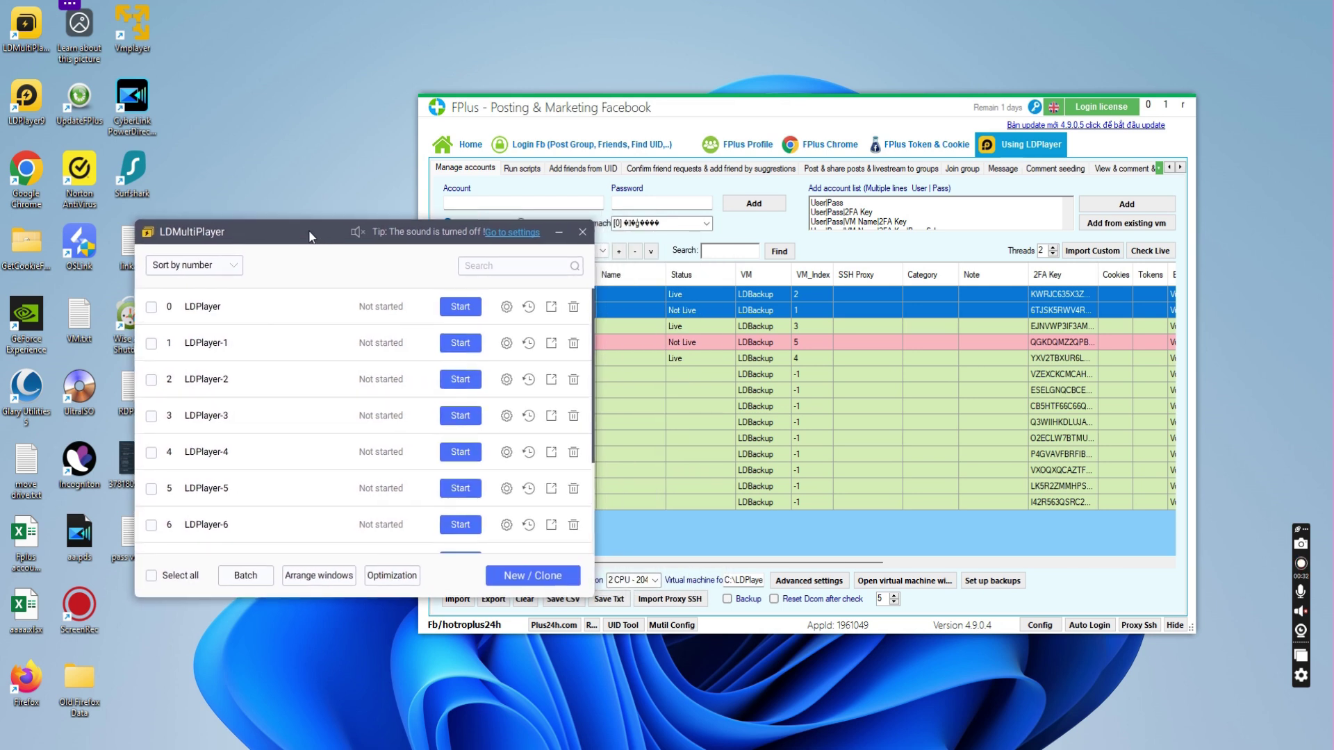
pyautogui.scroll(-4, 350, 438)
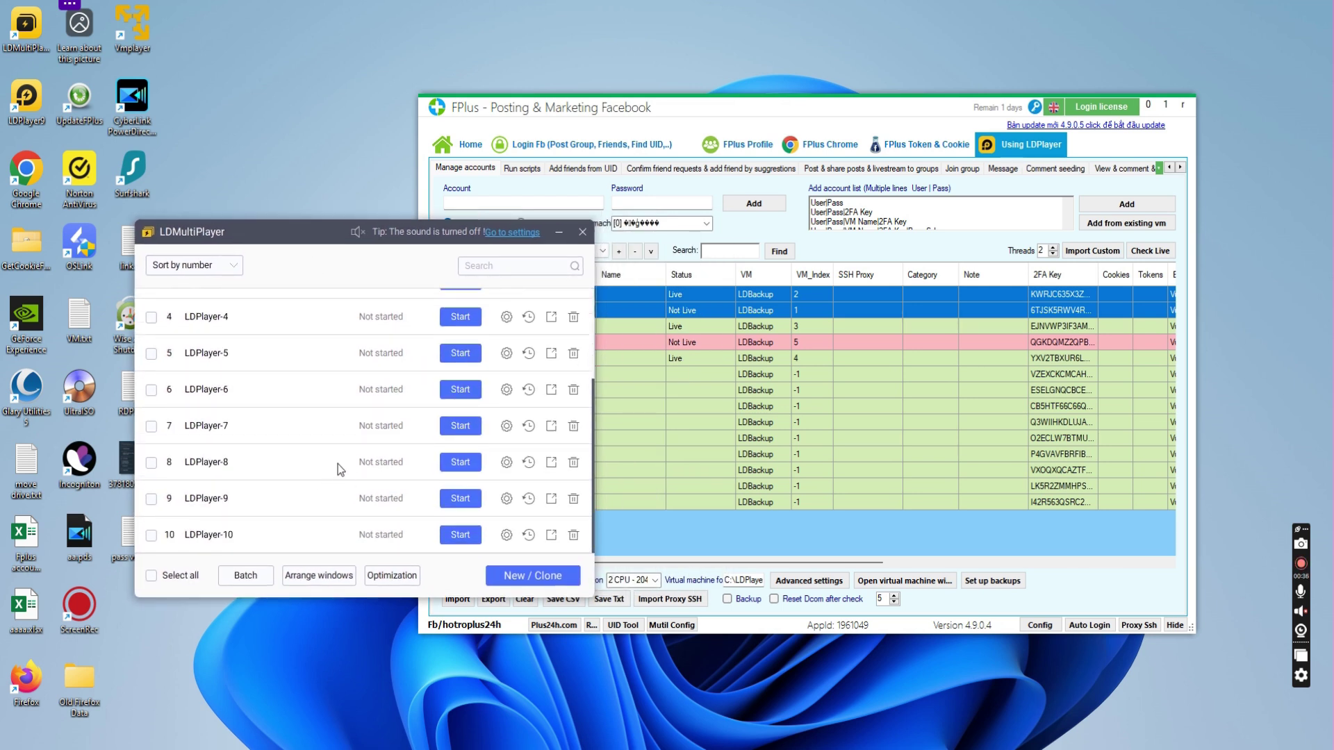
pyautogui.scroll(4, 336, 449)
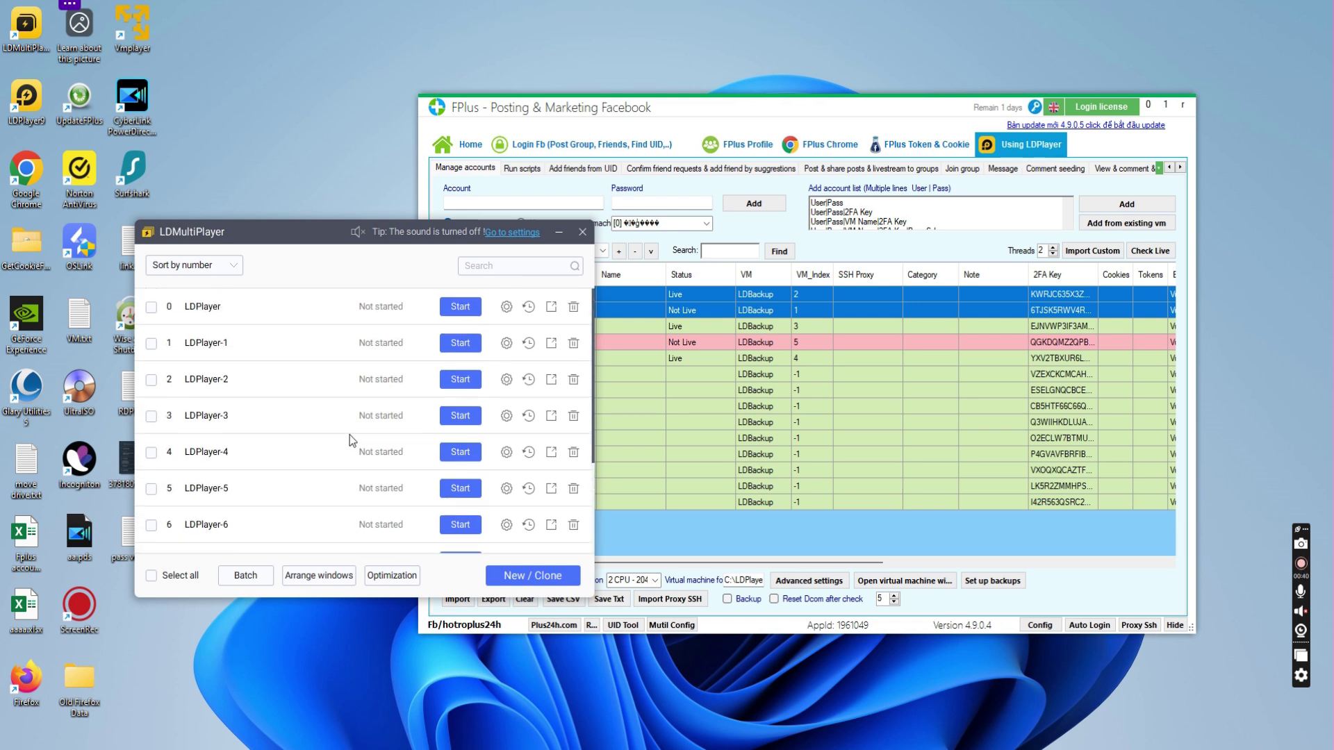
pyautogui.scroll(-4, 344, 445)
pyautogui.scroll(4, 337, 467)
pyautogui.moveTo(335, 239); pyautogui.dragTo(276, 240)
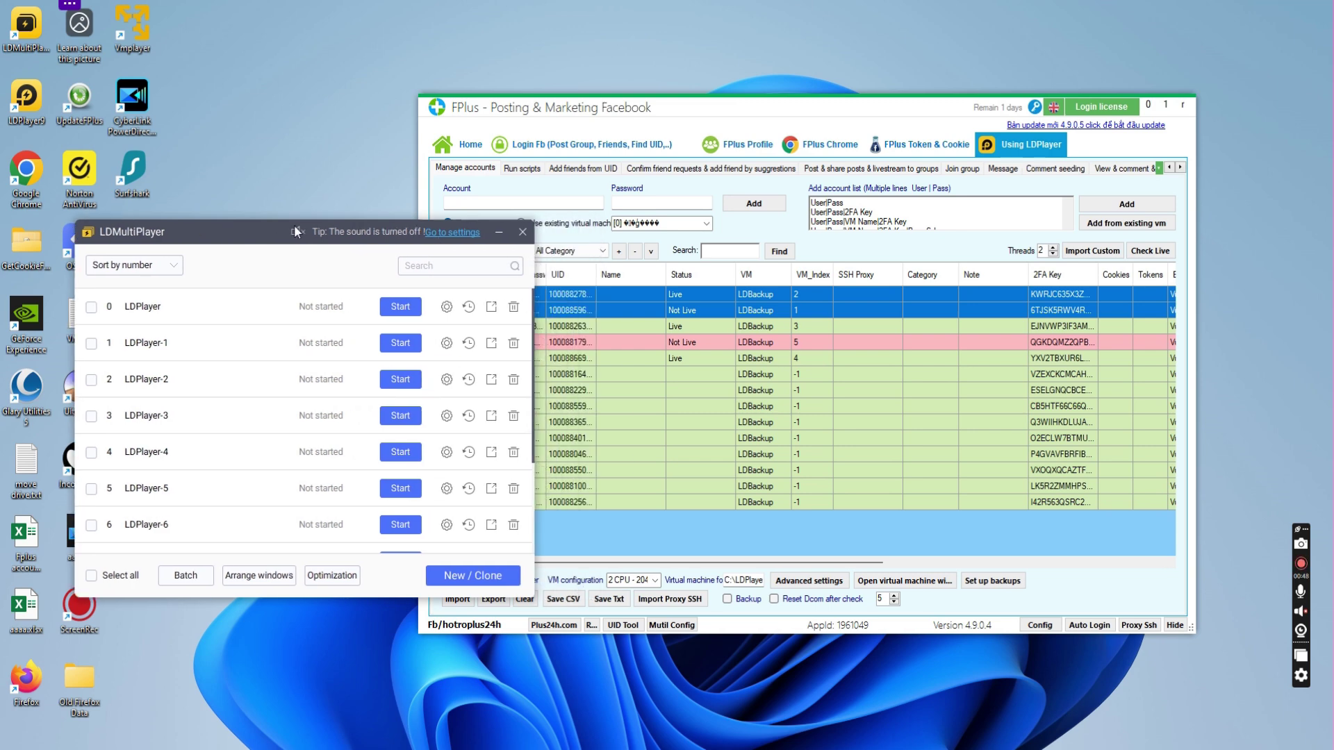
pyautogui.click(705, 109)
pyautogui.moveTo(707, 108); pyautogui.dragTo(649, 103)
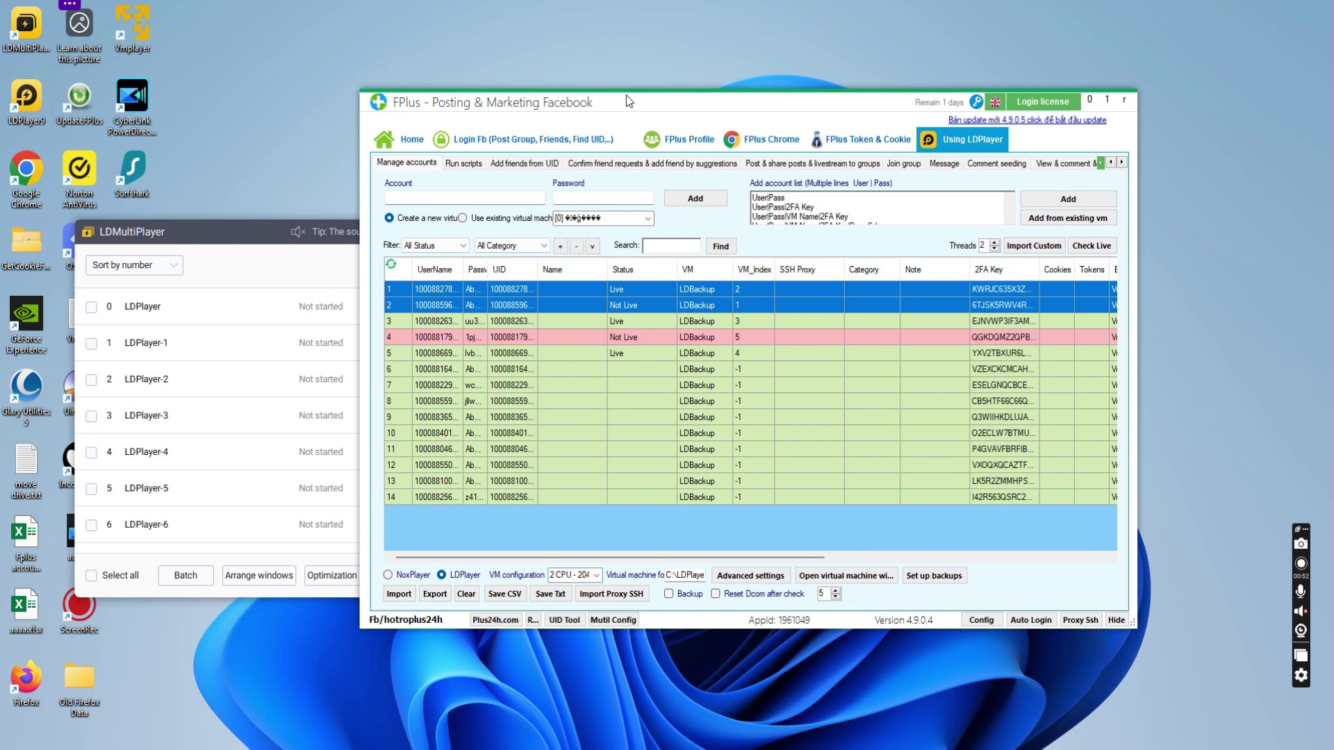
pyautogui.moveTo(637, 101); pyautogui.dragTo(655, 101)
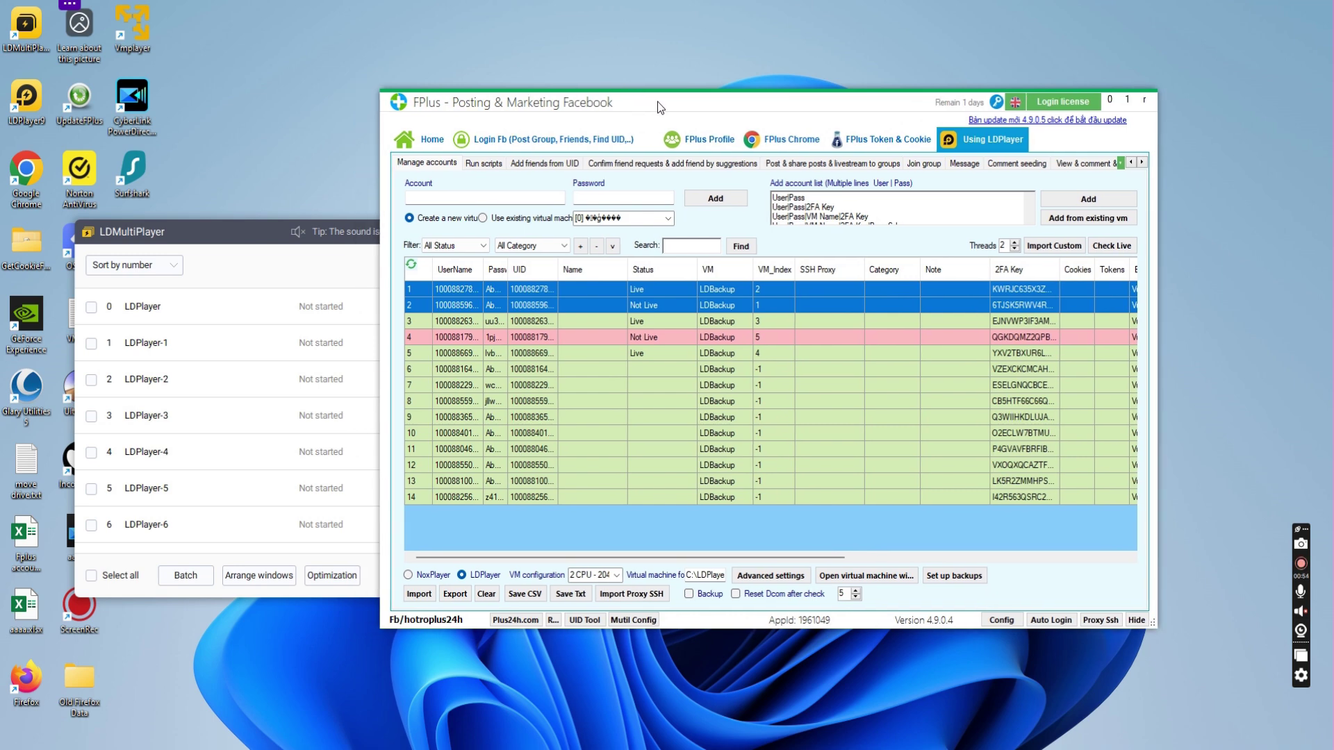
pyautogui.moveTo(237, 232); pyautogui.dragTo(263, 243)
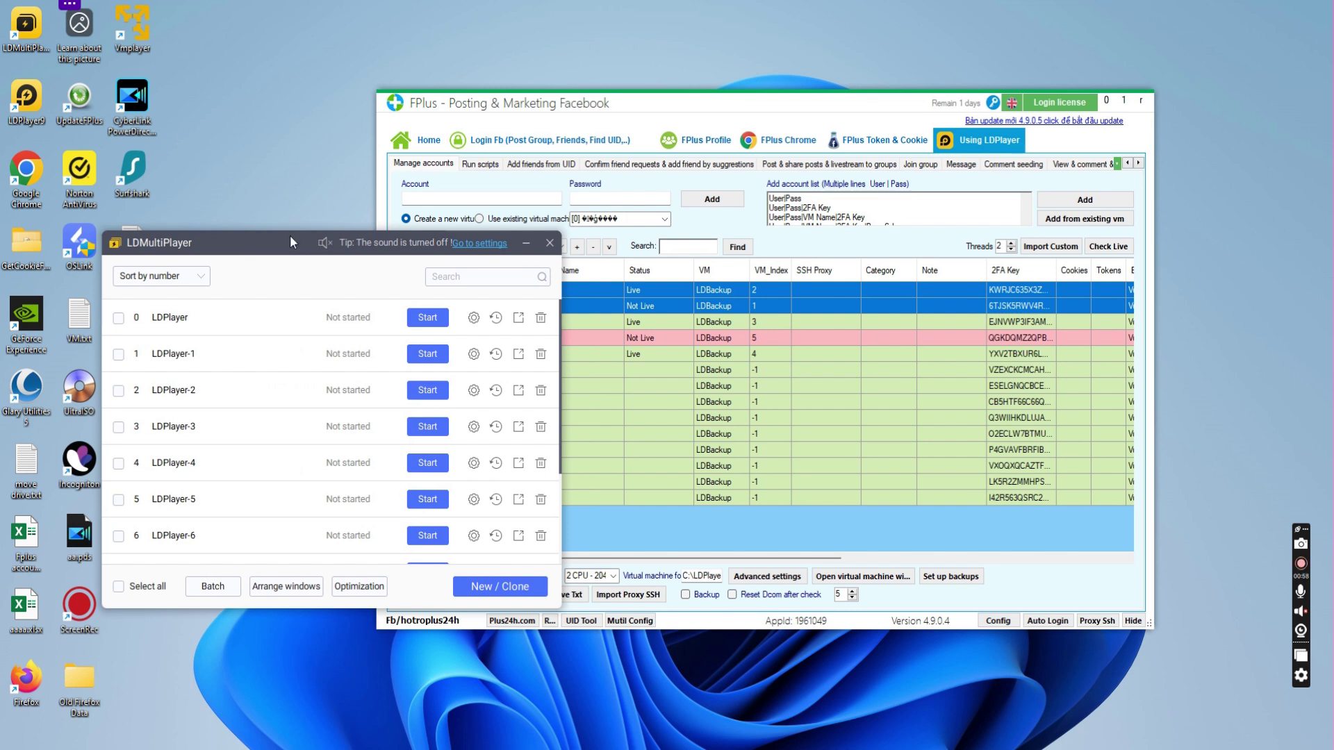
pyautogui.click(727, 109)
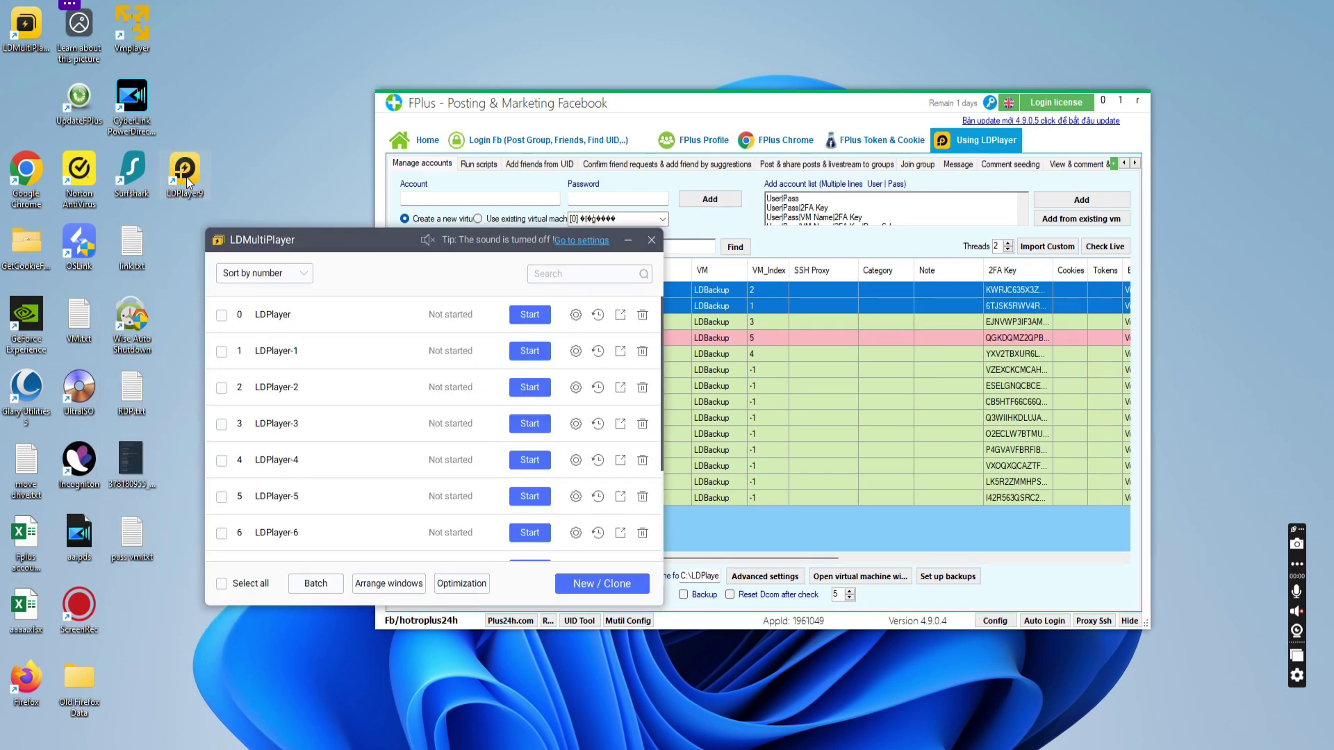
# Step: Open the file location of the LDPlayer9 desktop shortcut, check the folder's full path, and close the folder window
pyautogui.moveTo(187, 182)
pyautogui.mouseDown()
pyautogui.moveTo(218, 157)
pyautogui.moveTo(202, 167)
pyautogui.mouseUp()
pyautogui.rightClick(196, 169)
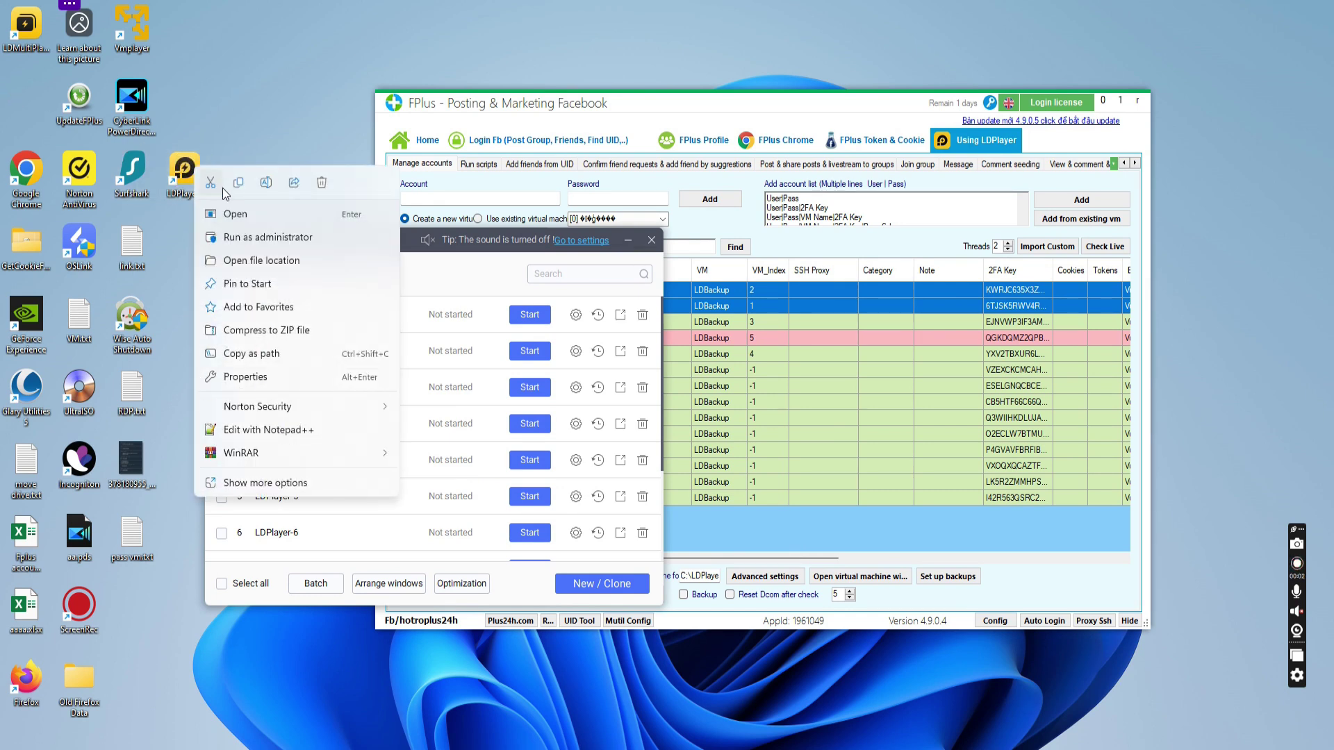
pyautogui.rightClick(195, 183)
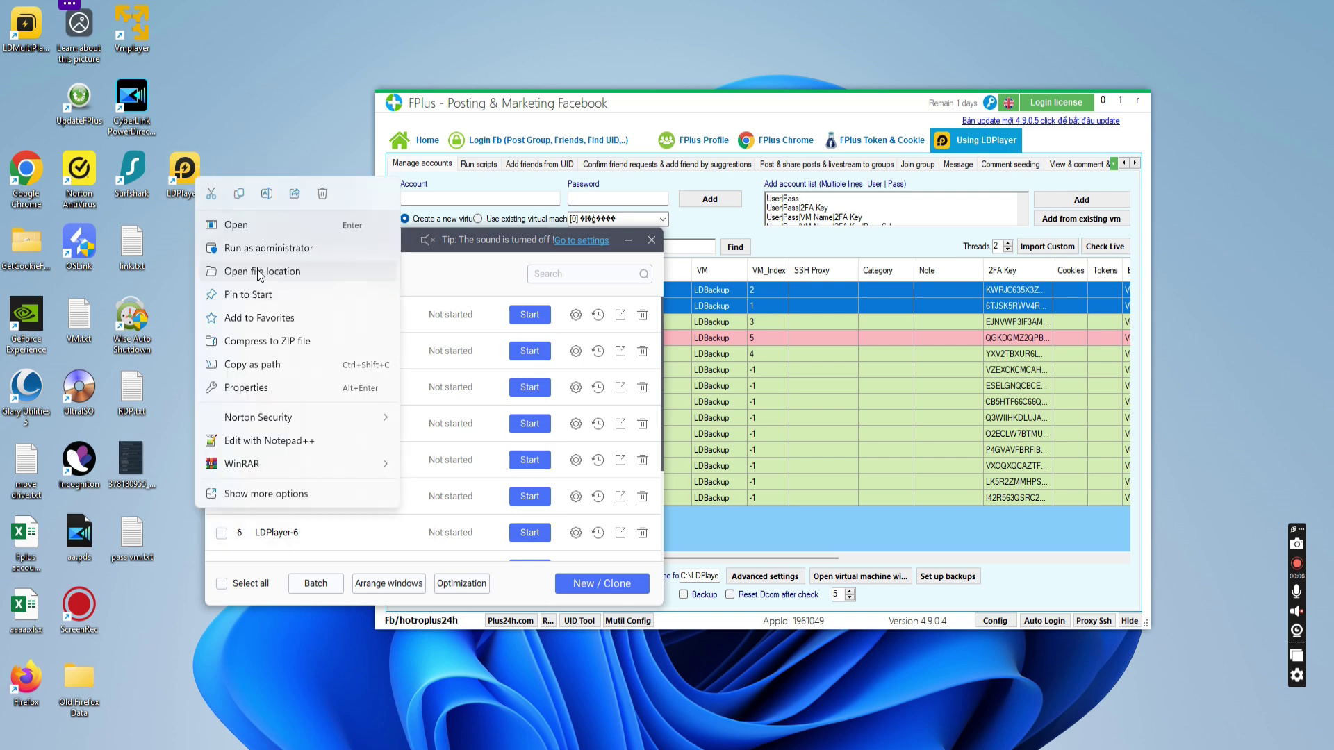
pyautogui.click(258, 275)
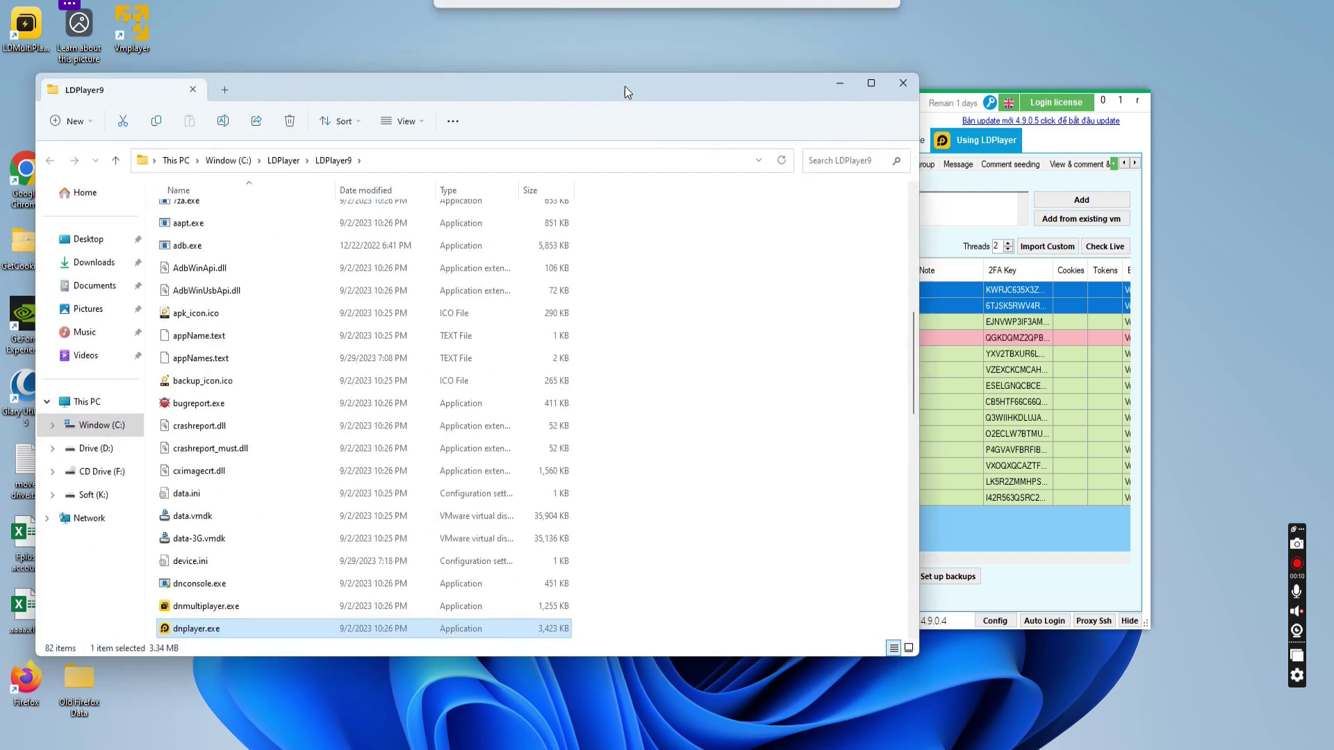
pyautogui.moveTo(624, 86); pyautogui.dragTo(822, 210)
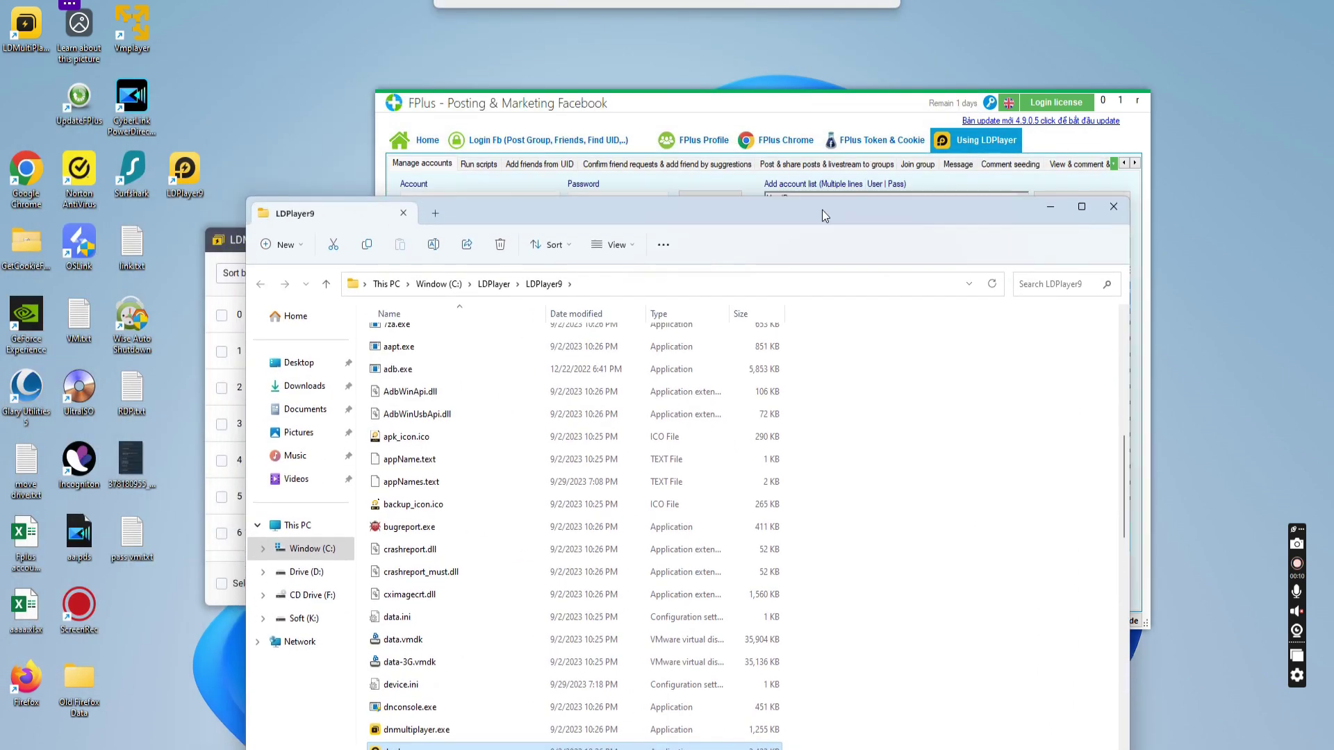
pyautogui.scroll(5, 856, 449)
pyautogui.scroll(3, 856, 448)
pyautogui.click(598, 282)
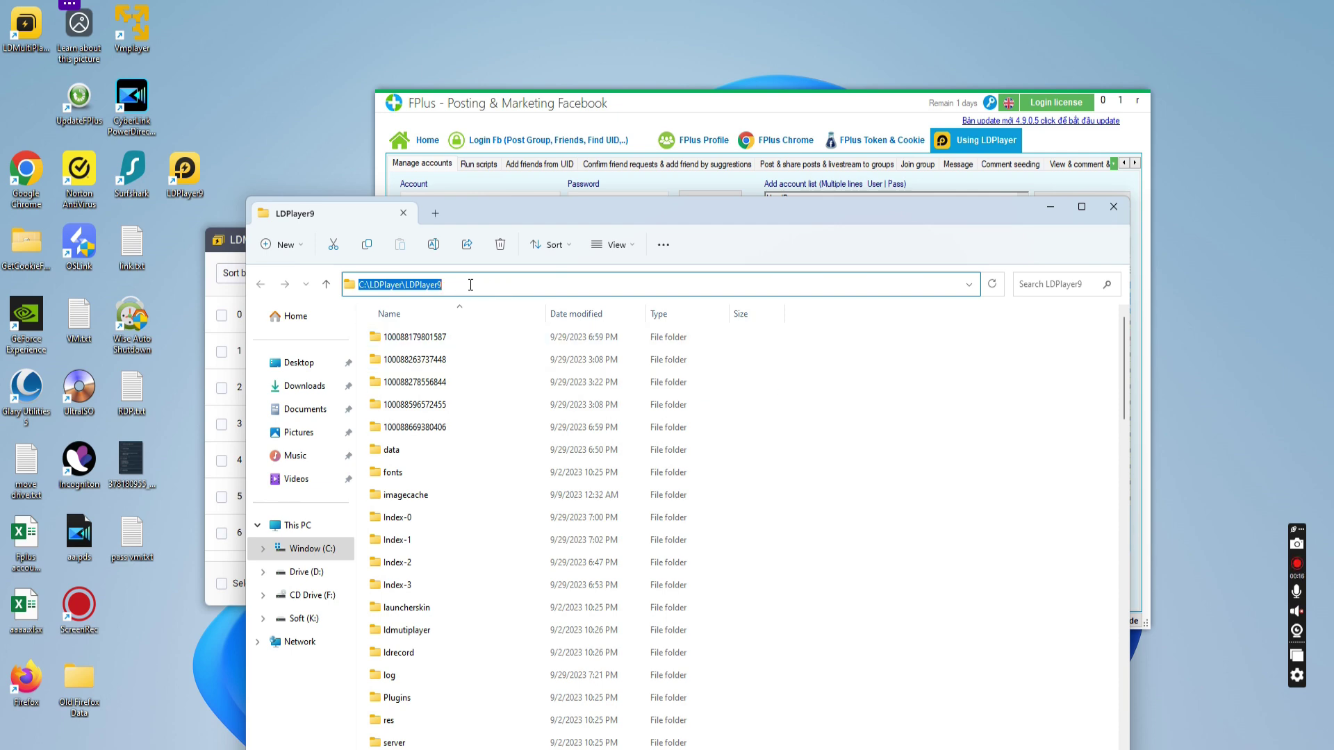
pyautogui.click(1112, 208)
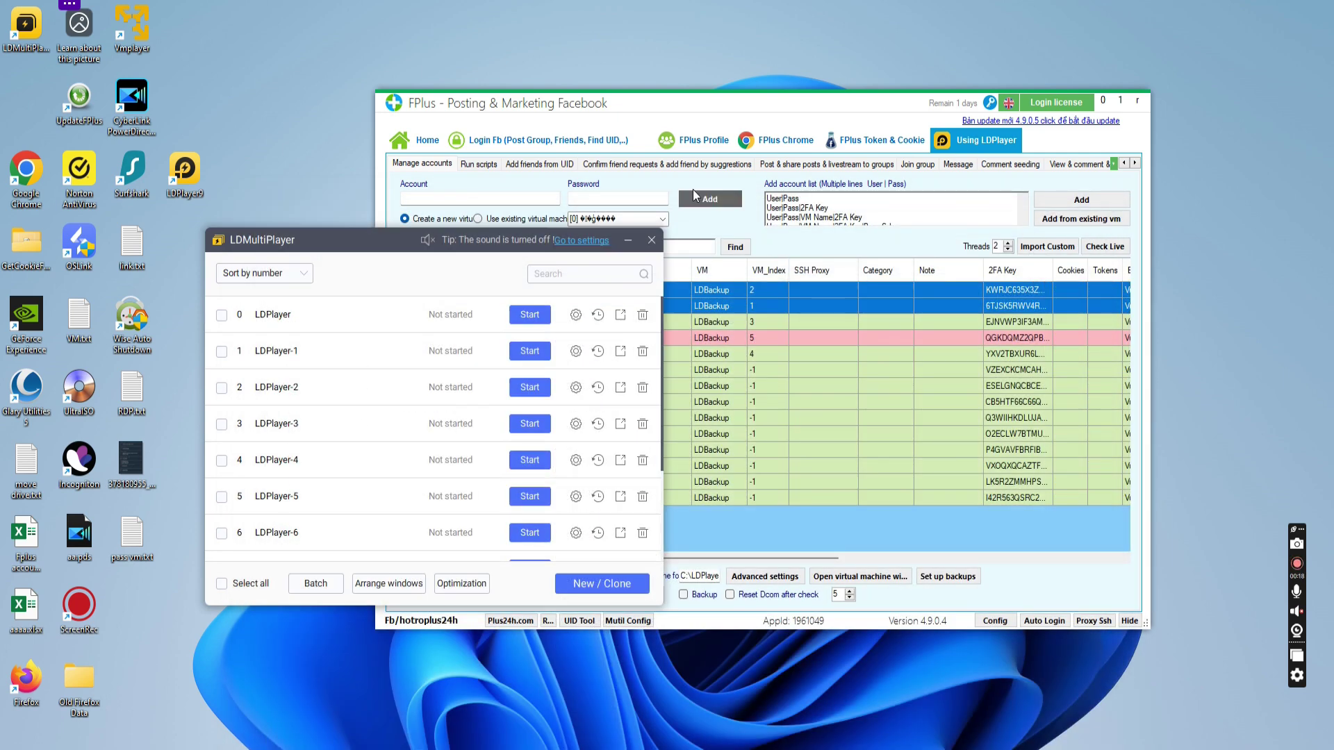
# Step: Switch to FPlus and open the LDPlayer advanced settings to review the virtual machine backup folder and the multiple-accounts Backup App option
pyautogui.click(703, 107)
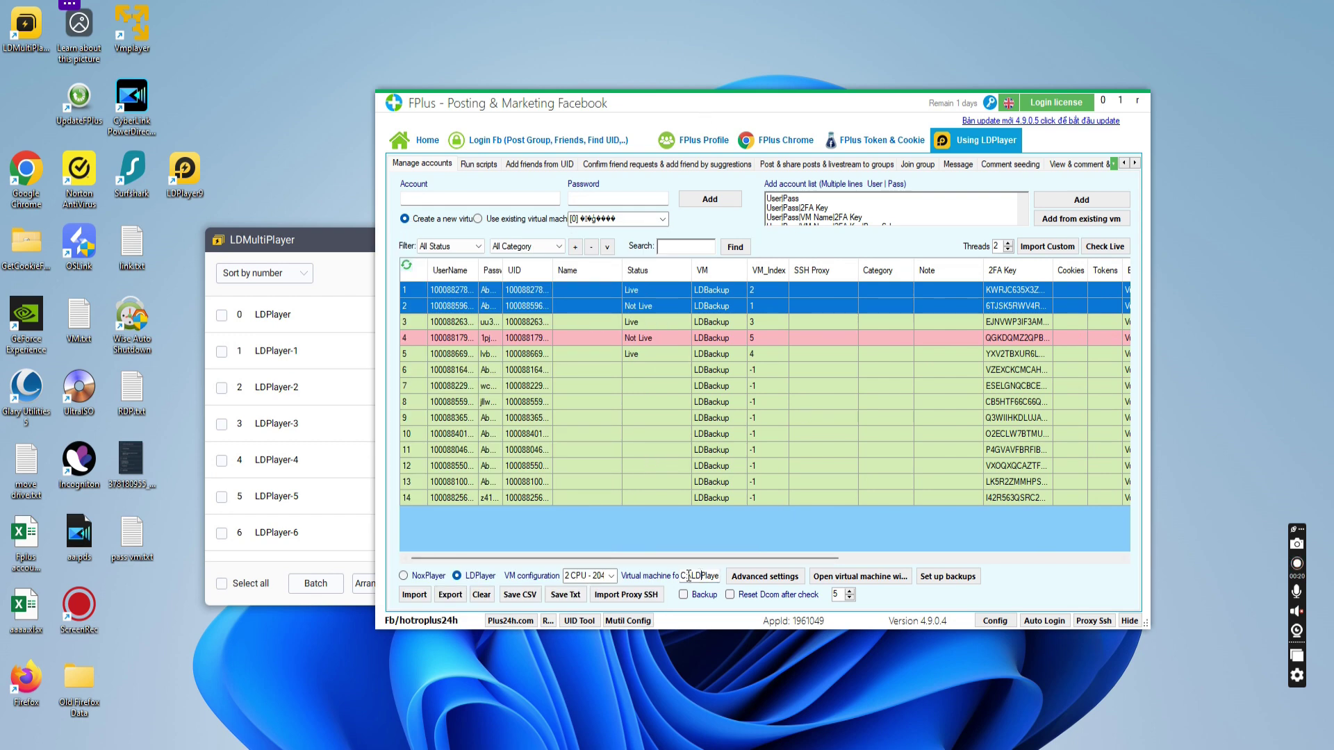
pyautogui.moveTo(685, 576); pyautogui.dragTo(697, 577)
pyautogui.click(758, 577)
pyautogui.doubleClick(812, 253)
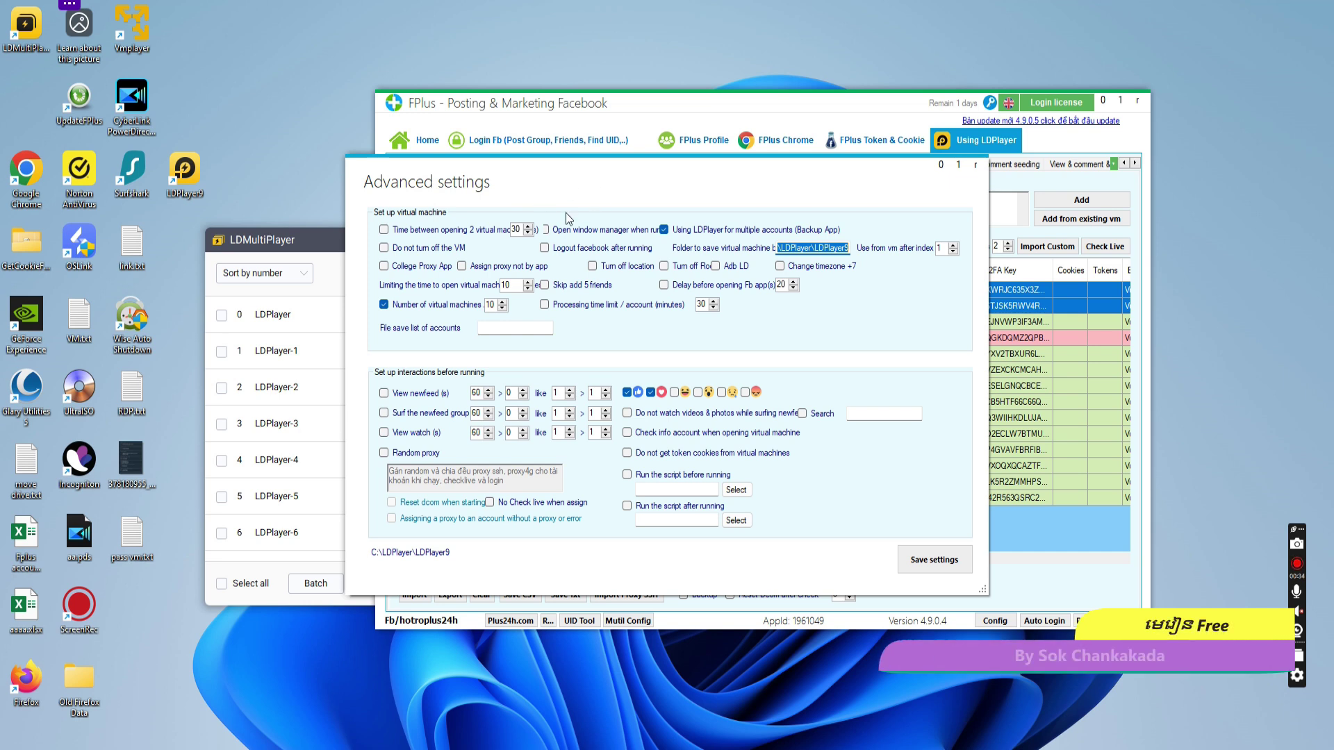
pyautogui.click(664, 230)
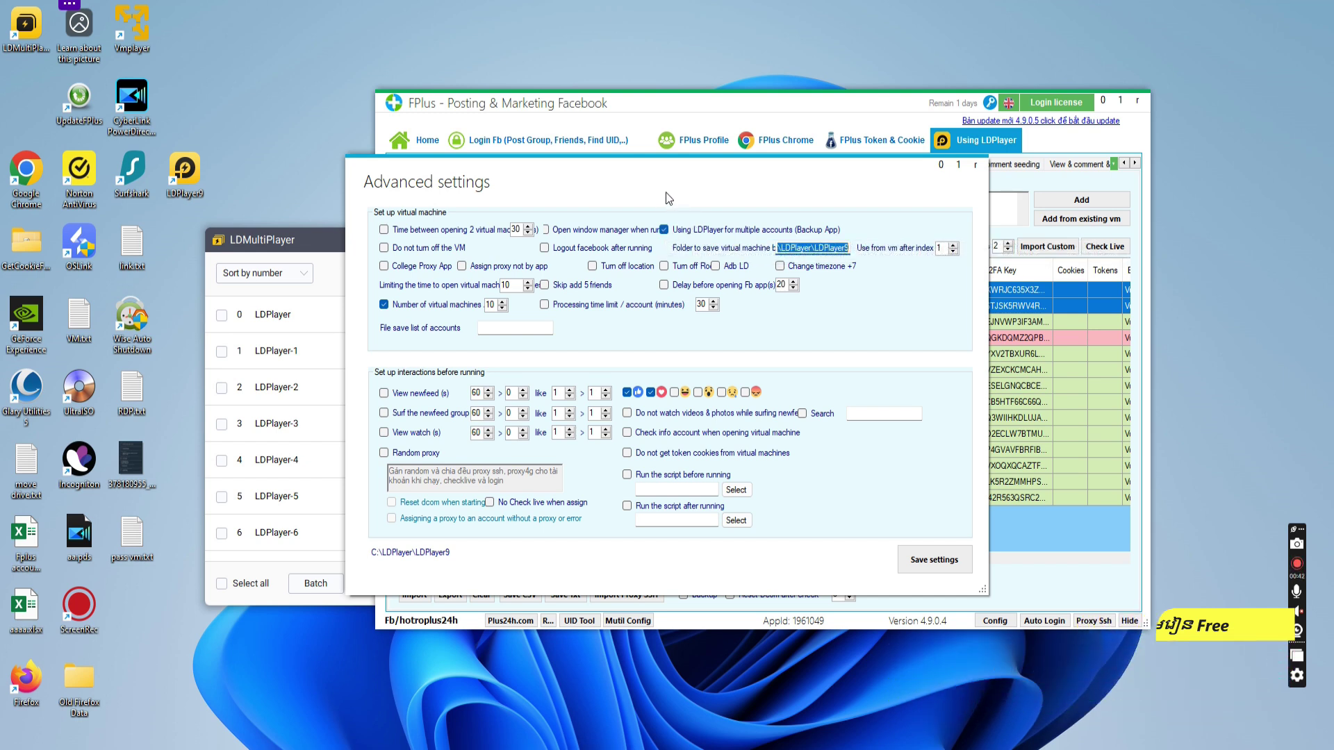
# Step: Compare the instance list in LDMultiPlayer with the virtual machine options in the advanced settings, placing both windows side by side
pyautogui.click(318, 245)
pyautogui.moveTo(319, 244); pyautogui.dragTo(292, 259)
pyautogui.scroll(-3, 352, 521)
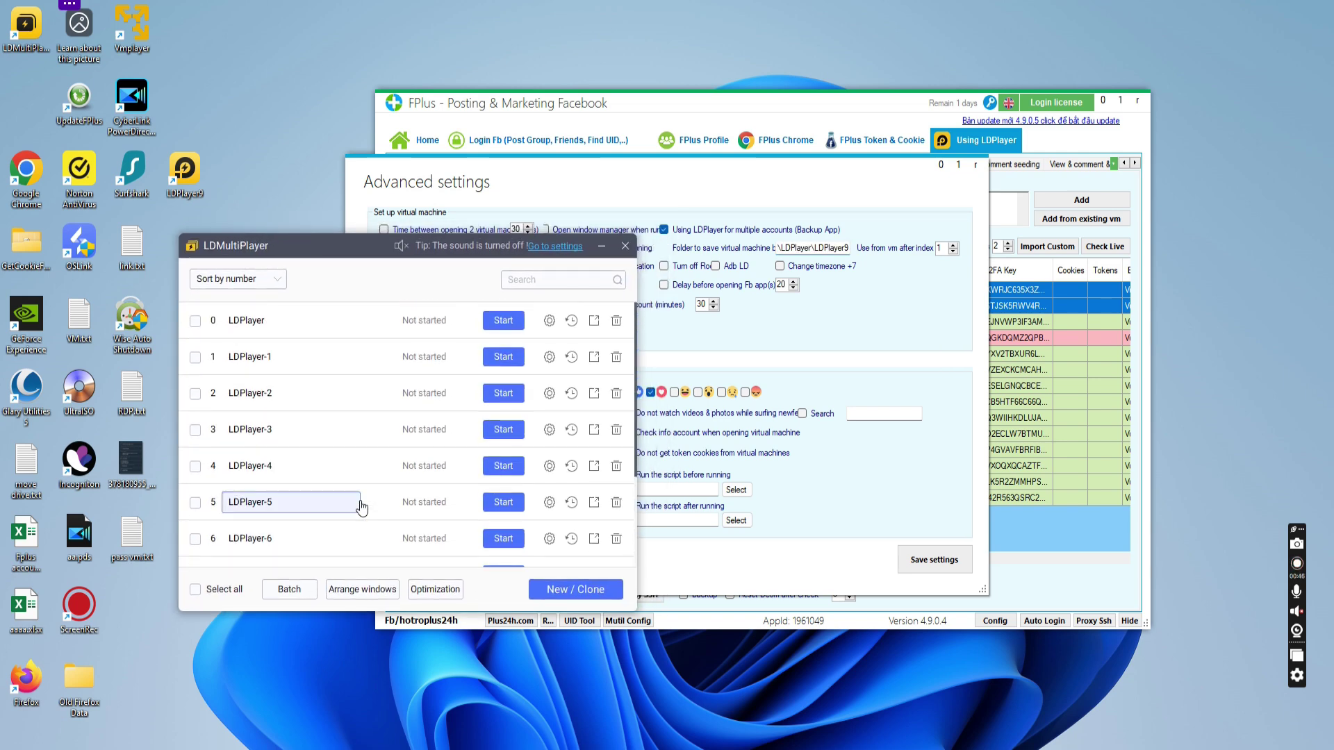
pyautogui.moveTo(410, 248); pyautogui.dragTo(389, 251)
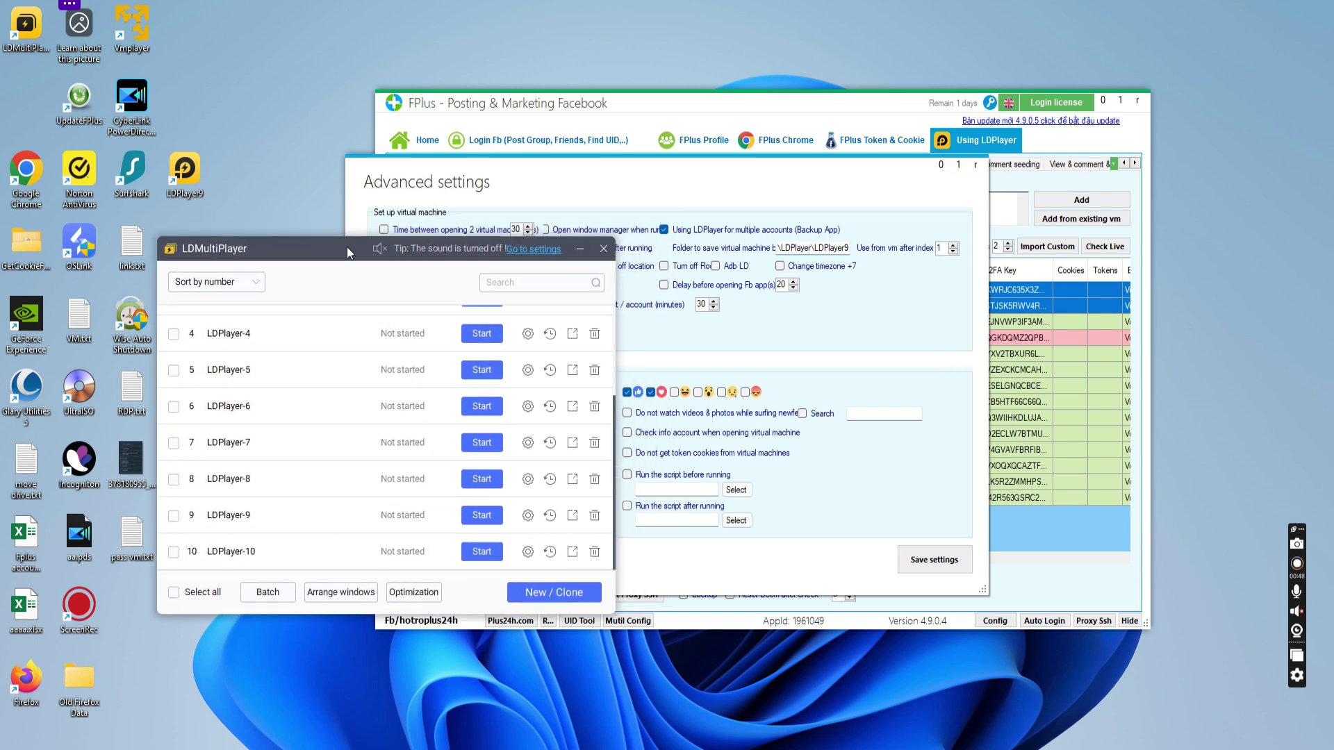
pyautogui.click(590, 179)
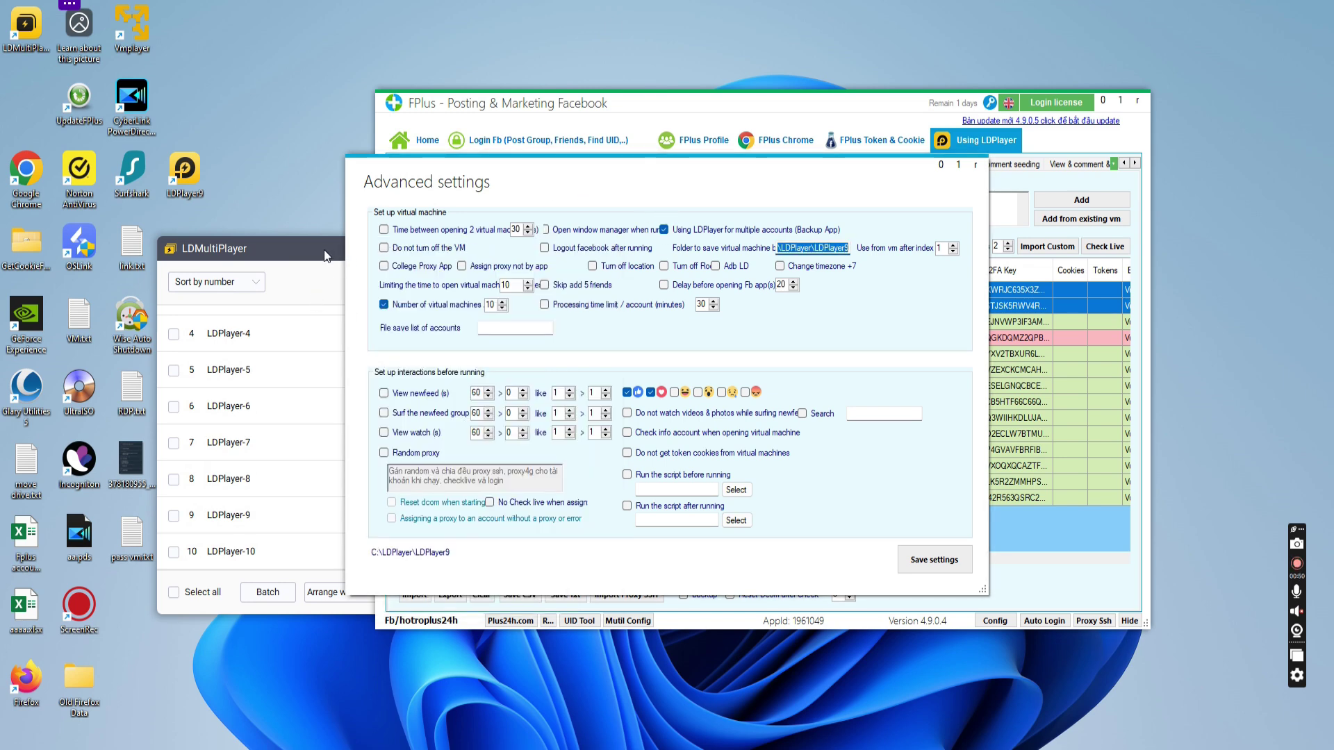
pyautogui.click(632, 182)
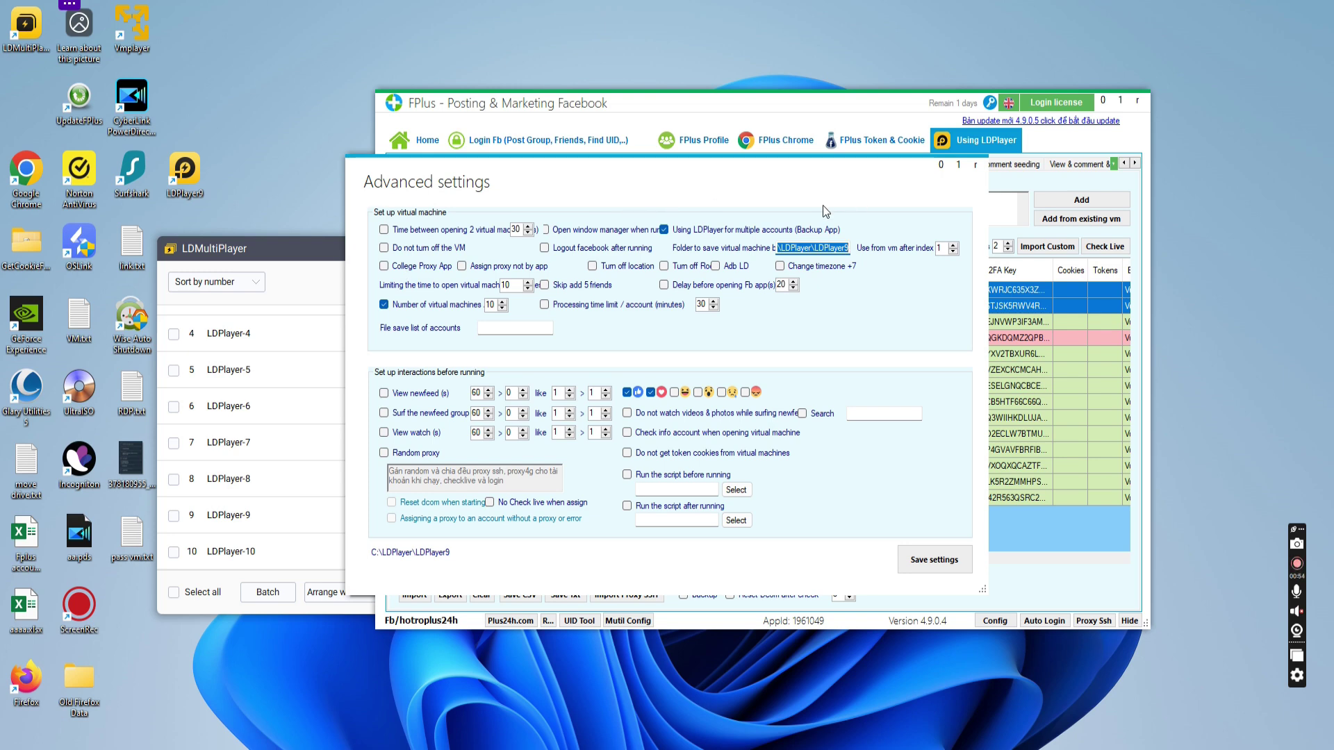
pyautogui.click(329, 282)
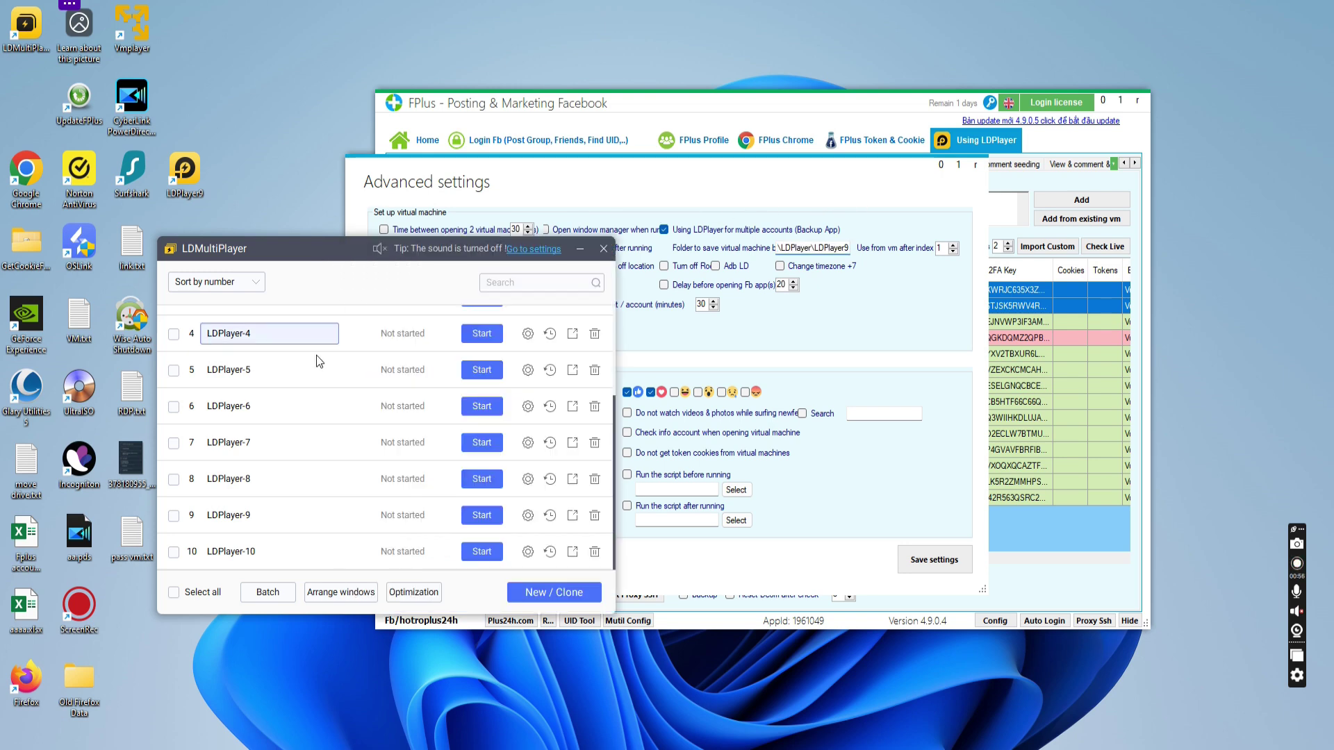
pyautogui.scroll(2, 315, 355)
pyautogui.scroll(-1, 342, 420)
pyautogui.scroll(3, 343, 419)
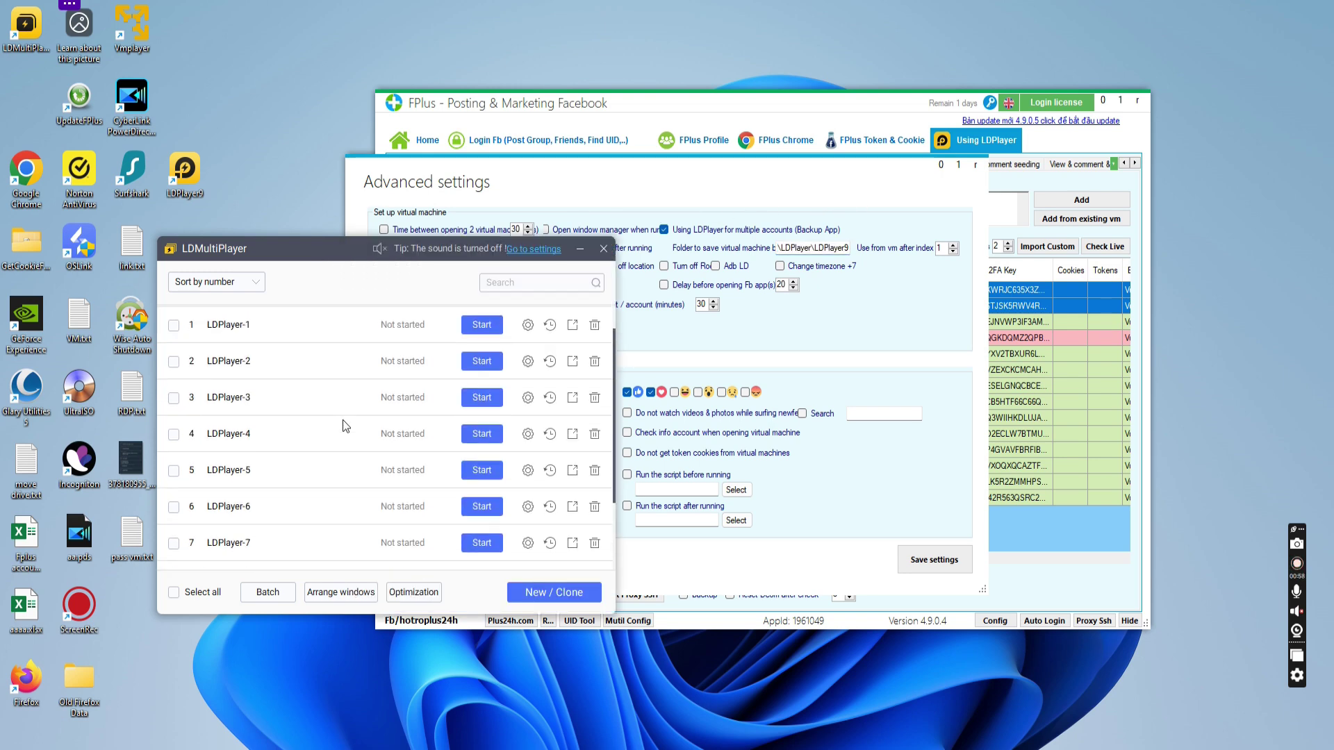
pyautogui.click(625, 182)
pyautogui.moveTo(316, 260); pyautogui.dragTo(234, 286)
pyautogui.click(542, 182)
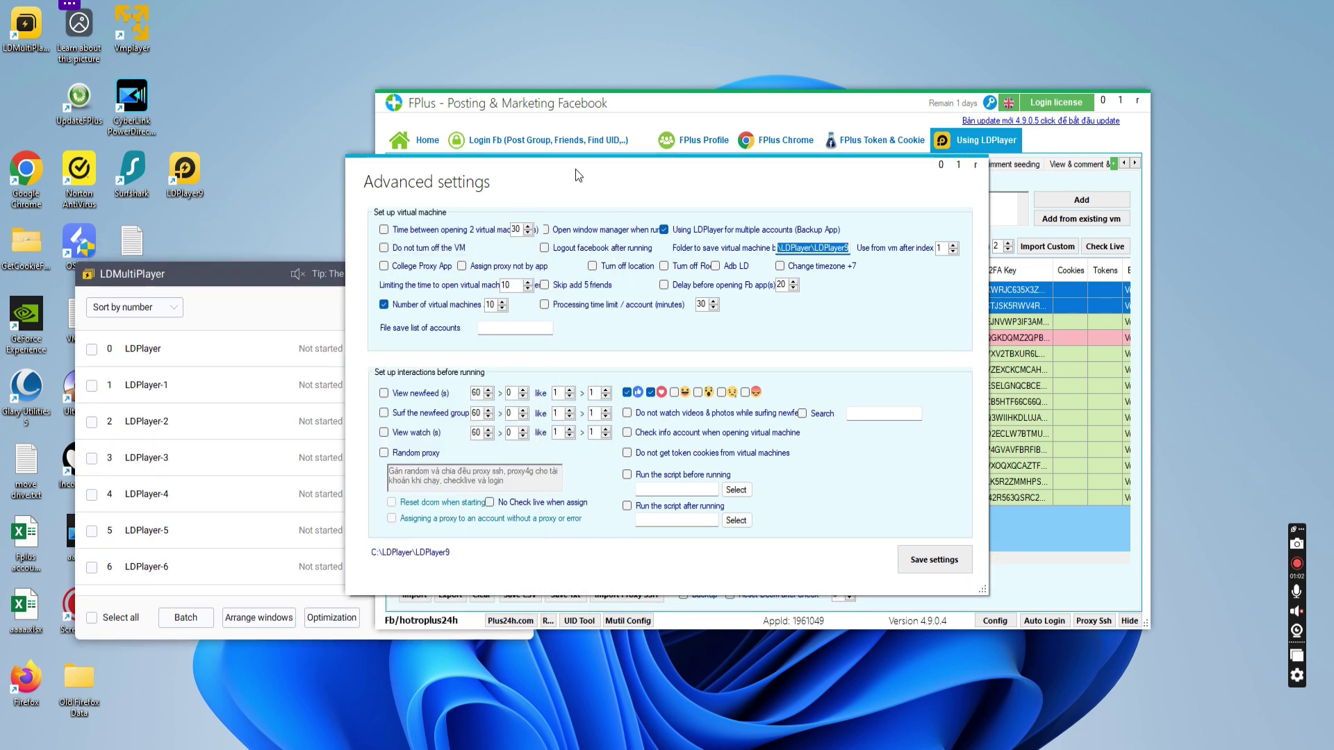
# Step: Save the advanced settings with the option to use LDPlayer for multiple accounts (Backup App) enabled
pyautogui.moveTo(575, 169); pyautogui.dragTo(562, 171)
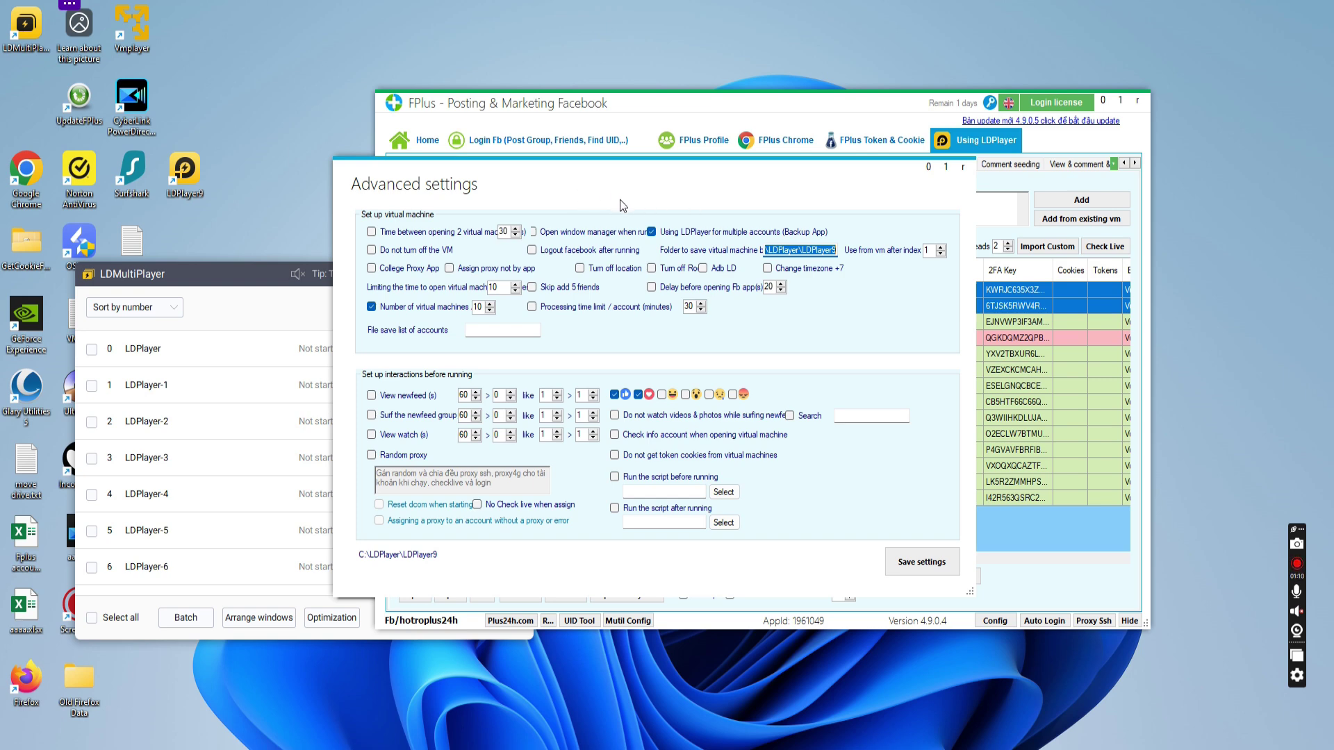
pyautogui.moveTo(589, 182)
pyautogui.mouseDown()
pyautogui.moveTo(564, 181)
pyautogui.moveTo(611, 185)
pyautogui.mouseUp()
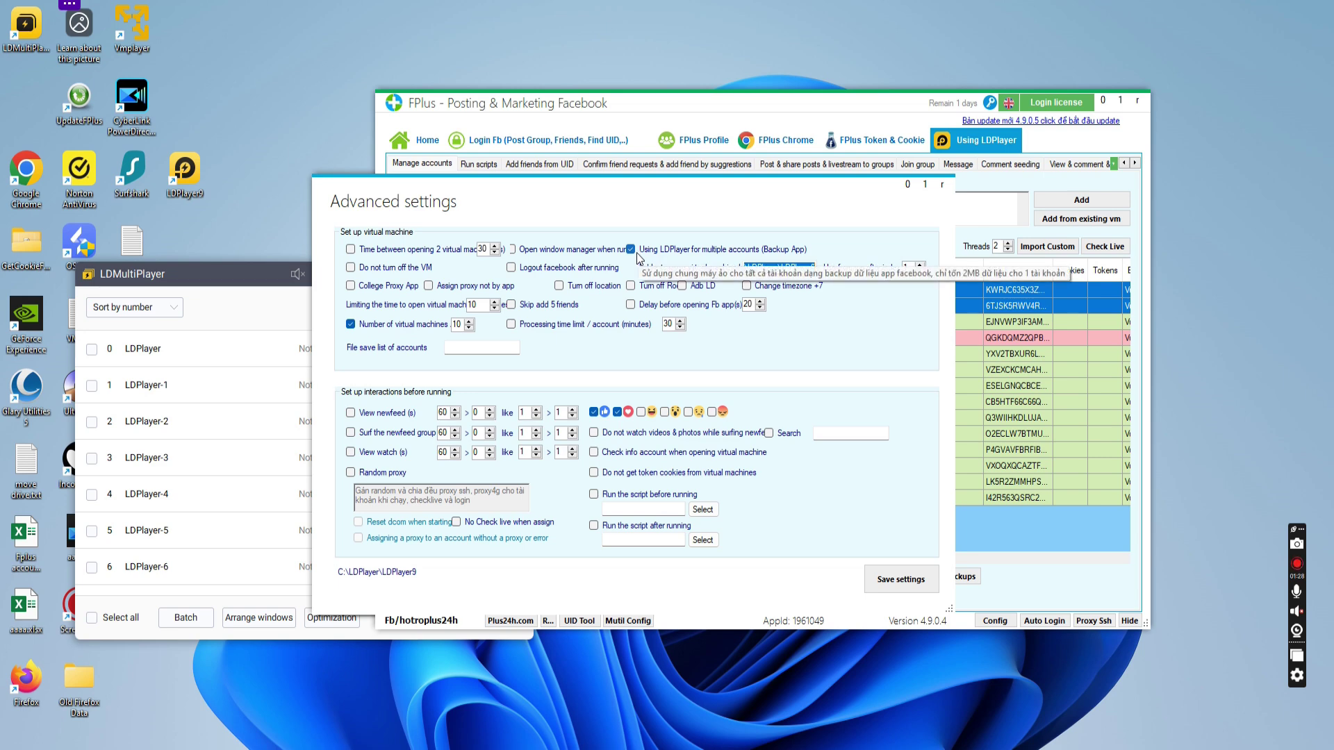
pyautogui.click(878, 579)
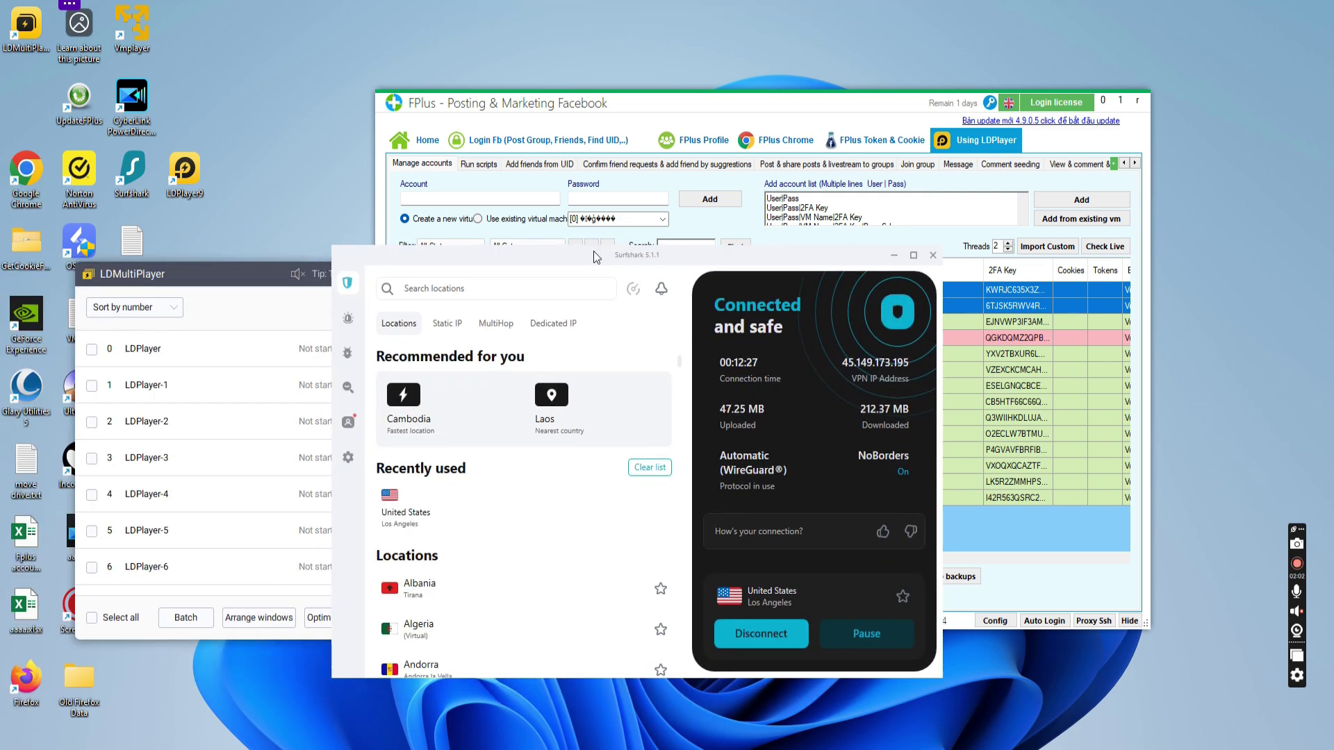
# Step: Switch to Surfshark and reposition its window to check the VPN connection location and status
pyautogui.moveTo(594, 251); pyautogui.dragTo(538, 262)
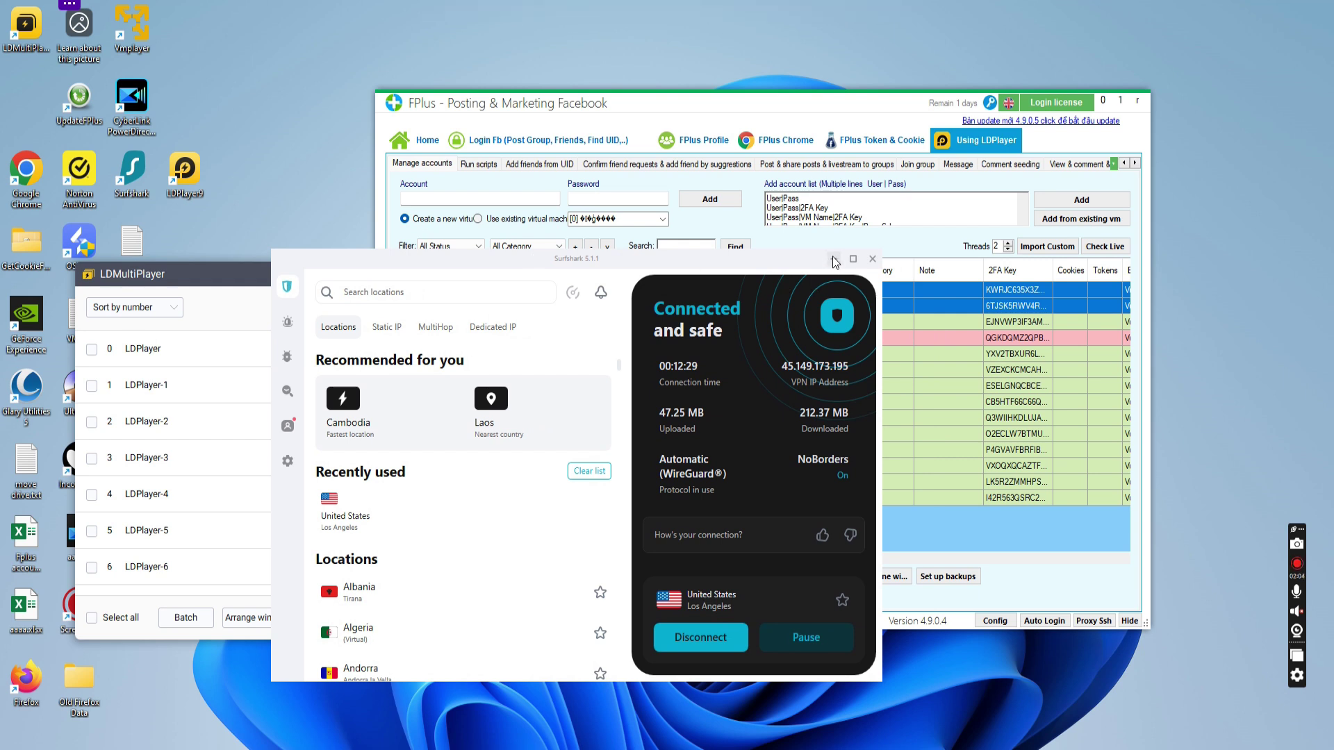
pyautogui.moveTo(720, 261); pyautogui.dragTo(750, 192)
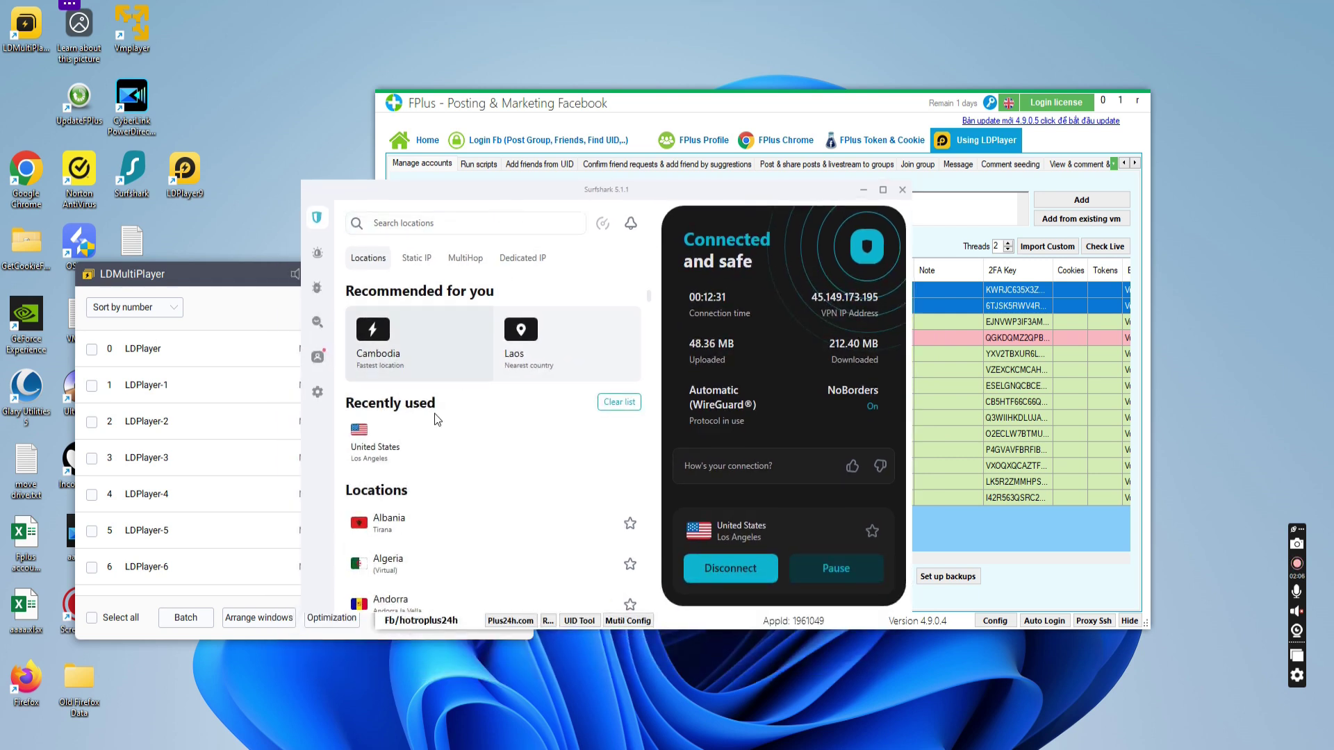
# Step: Reposition the Surfshark window, browse its VPN location list by country, and minimize it to return to FPlus
pyautogui.moveTo(541, 197); pyautogui.dragTo(502, 195)
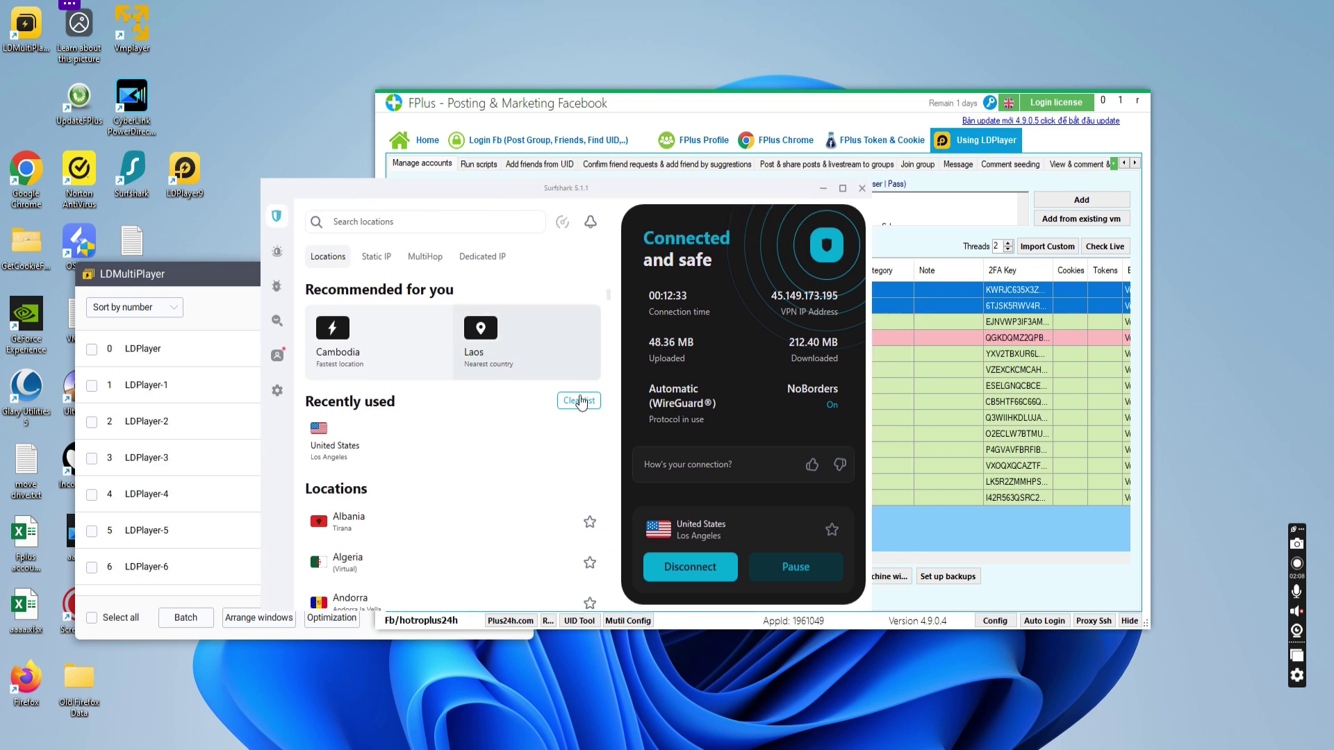
pyautogui.moveTo(669, 187); pyautogui.dragTo(729, 247)
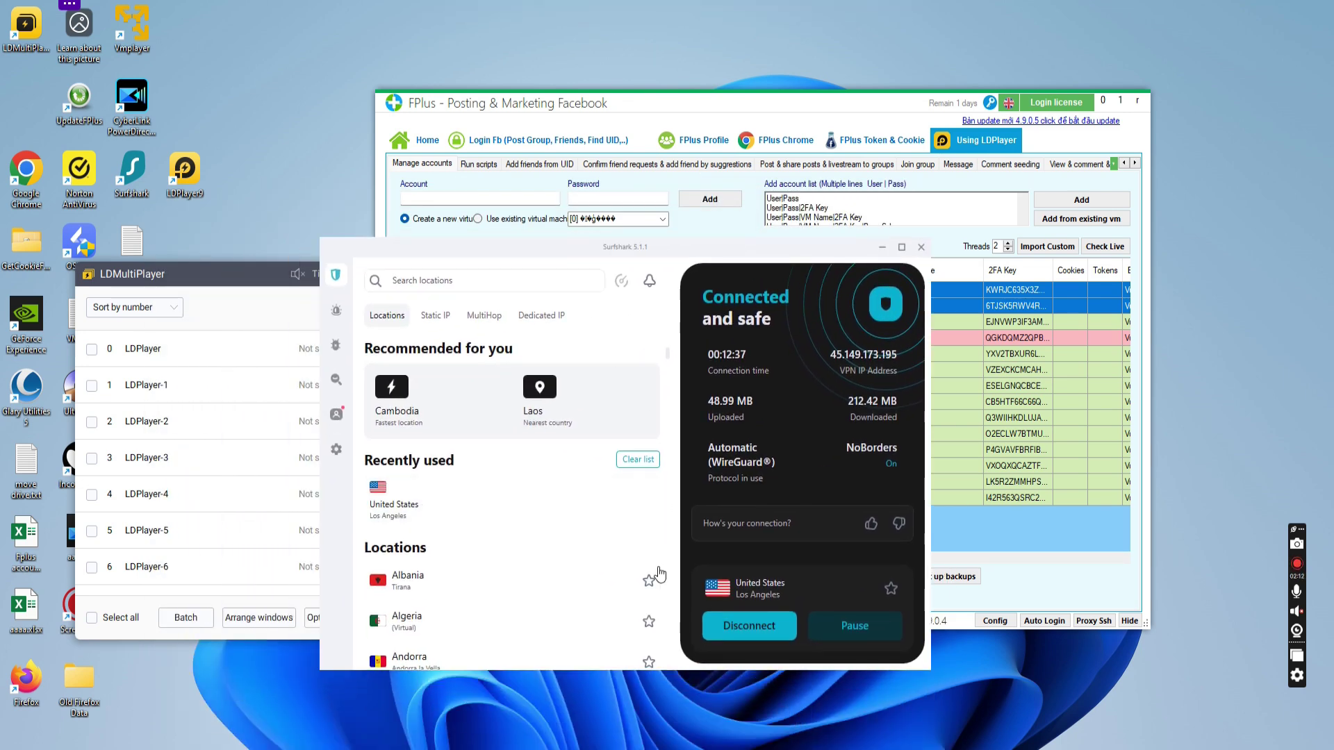
pyautogui.scroll(-15, 607, 576)
pyautogui.scroll(-15, 564, 574)
pyautogui.scroll(-15, 540, 573)
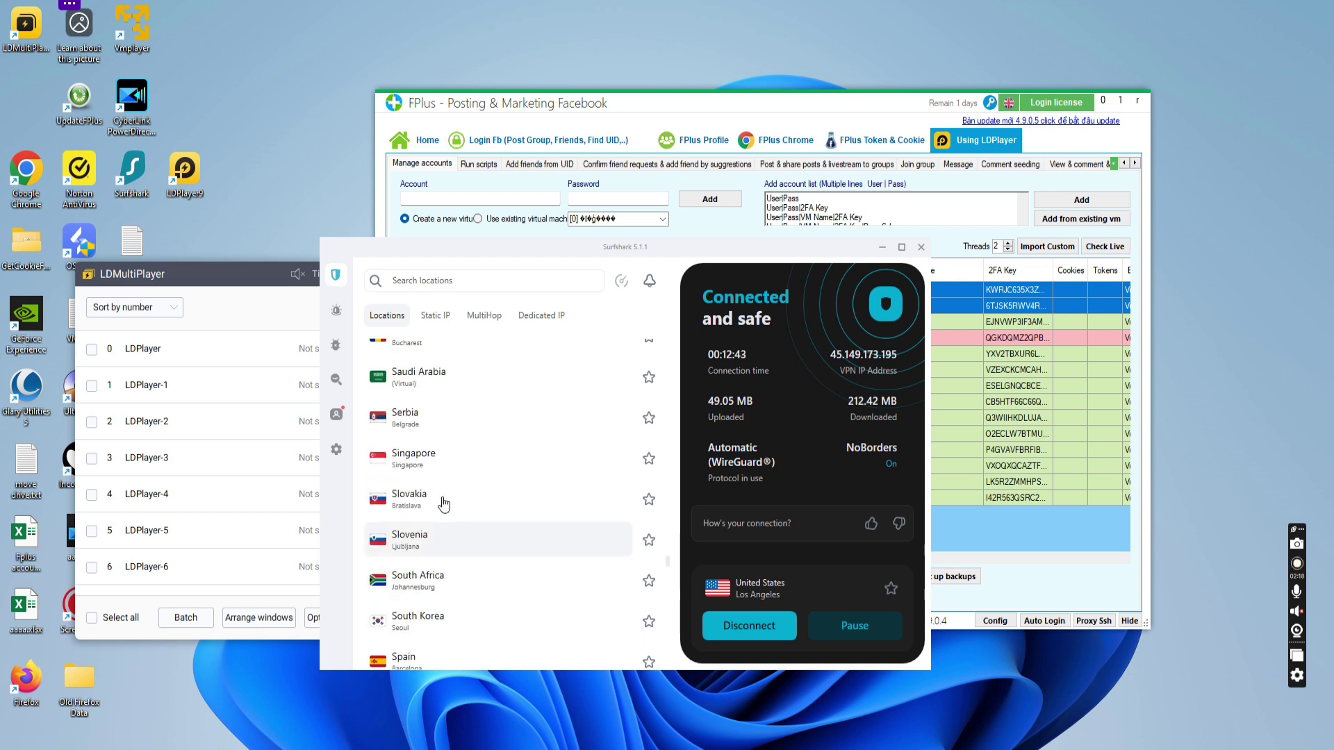
pyautogui.scroll(-3, 653, 416)
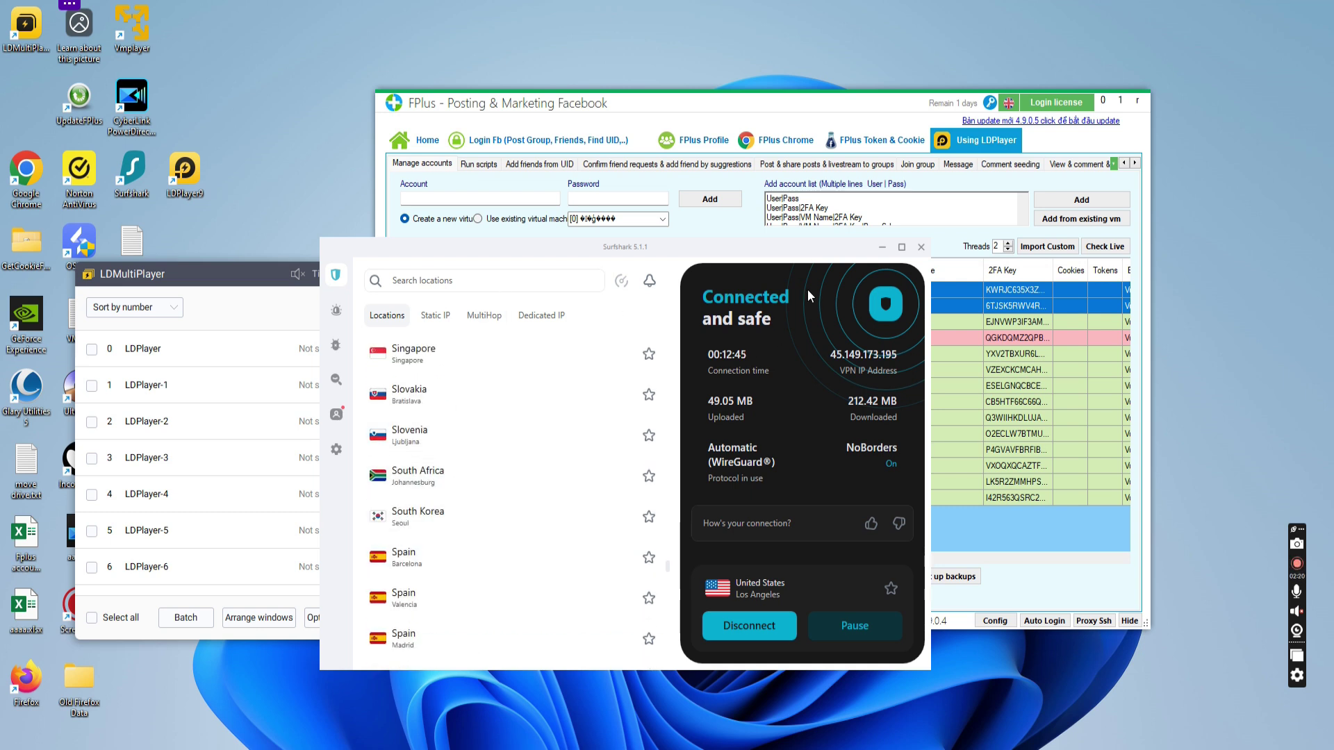
pyautogui.click(883, 248)
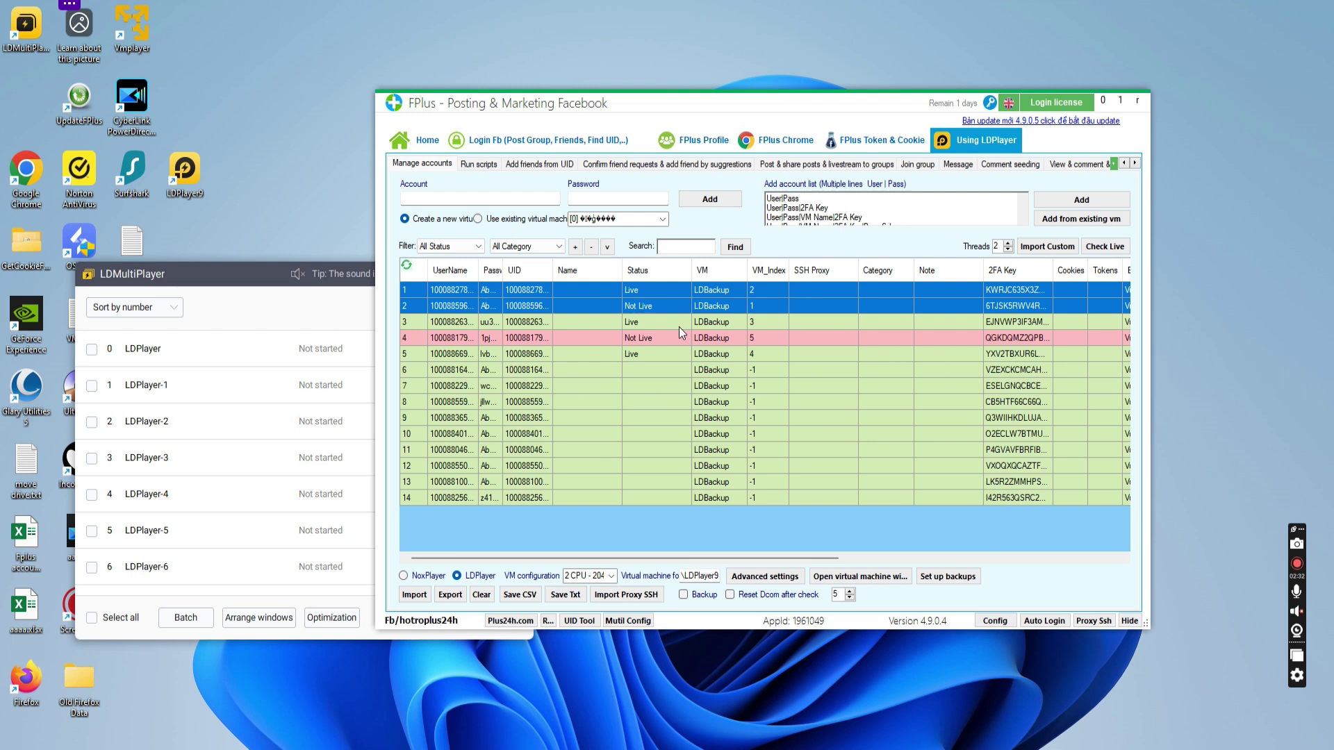
# Step: Select account 3 in FPlus, switch to Surfshark to review the United States locations, and minimize it again
pyautogui.click(673, 317)
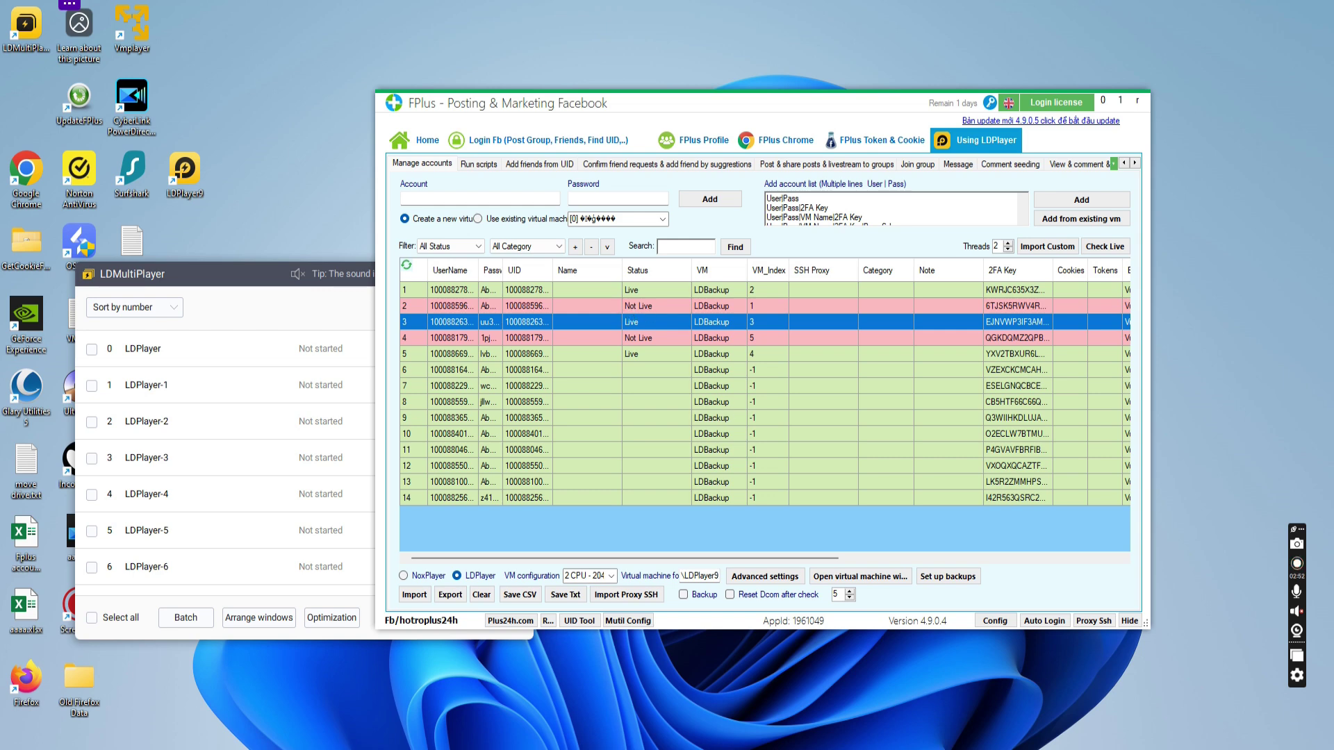
pyautogui.hotkey('alt', 'Tab')
pyautogui.scroll(-6, 556, 508)
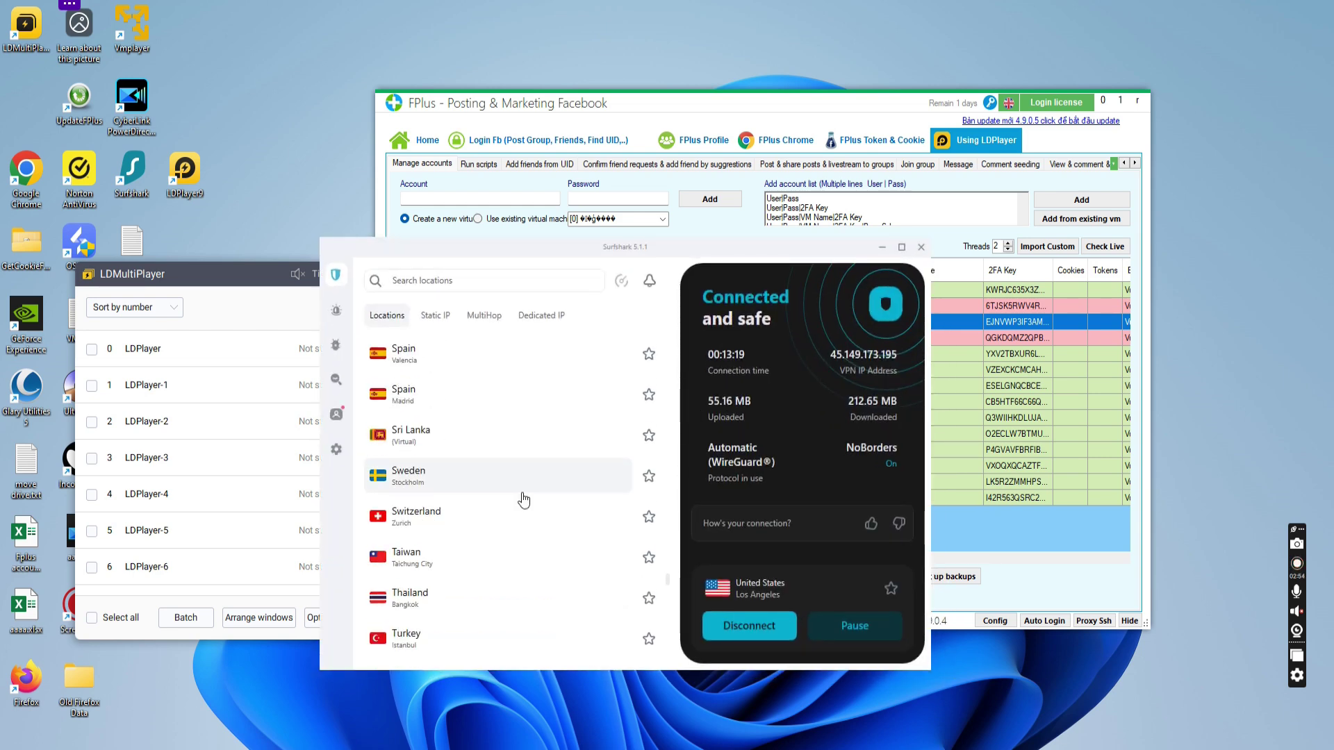
pyautogui.scroll(-10, 582, 518)
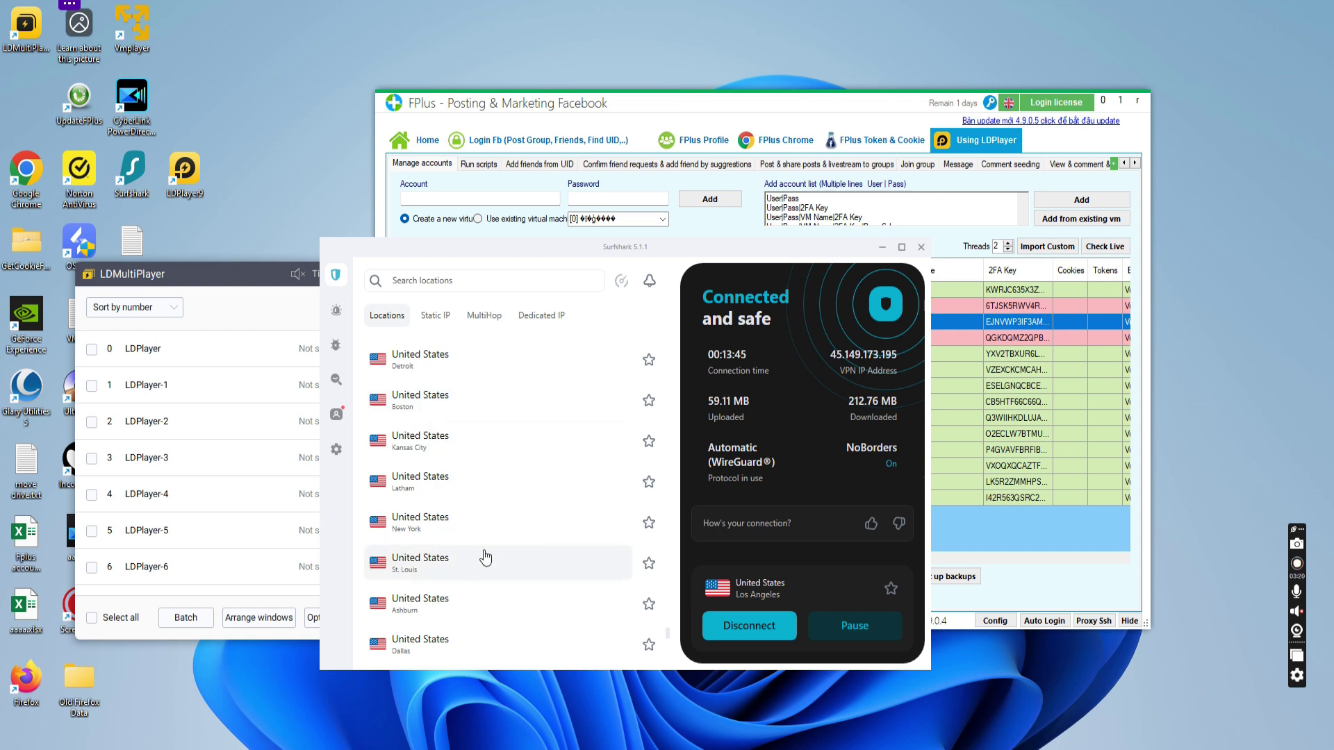
pyautogui.scroll(-3, 468, 594)
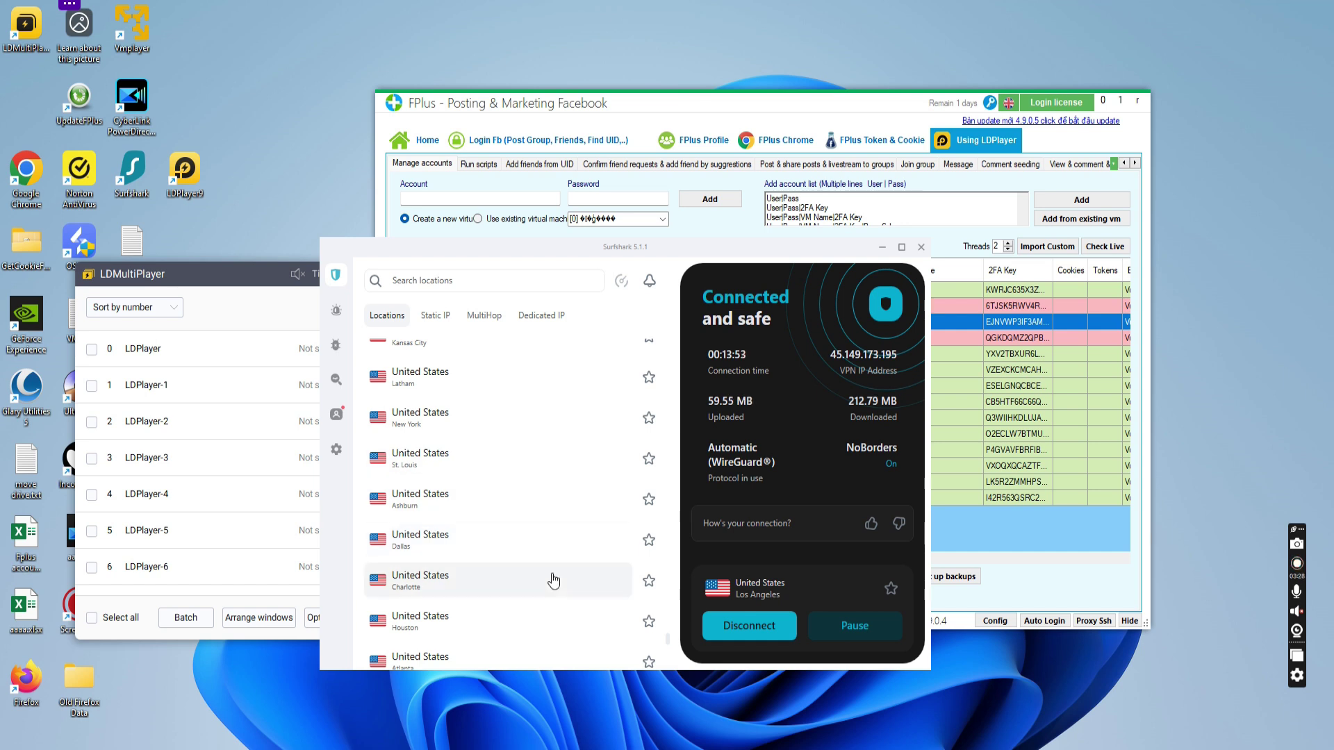
pyautogui.scroll(-3, 504, 514)
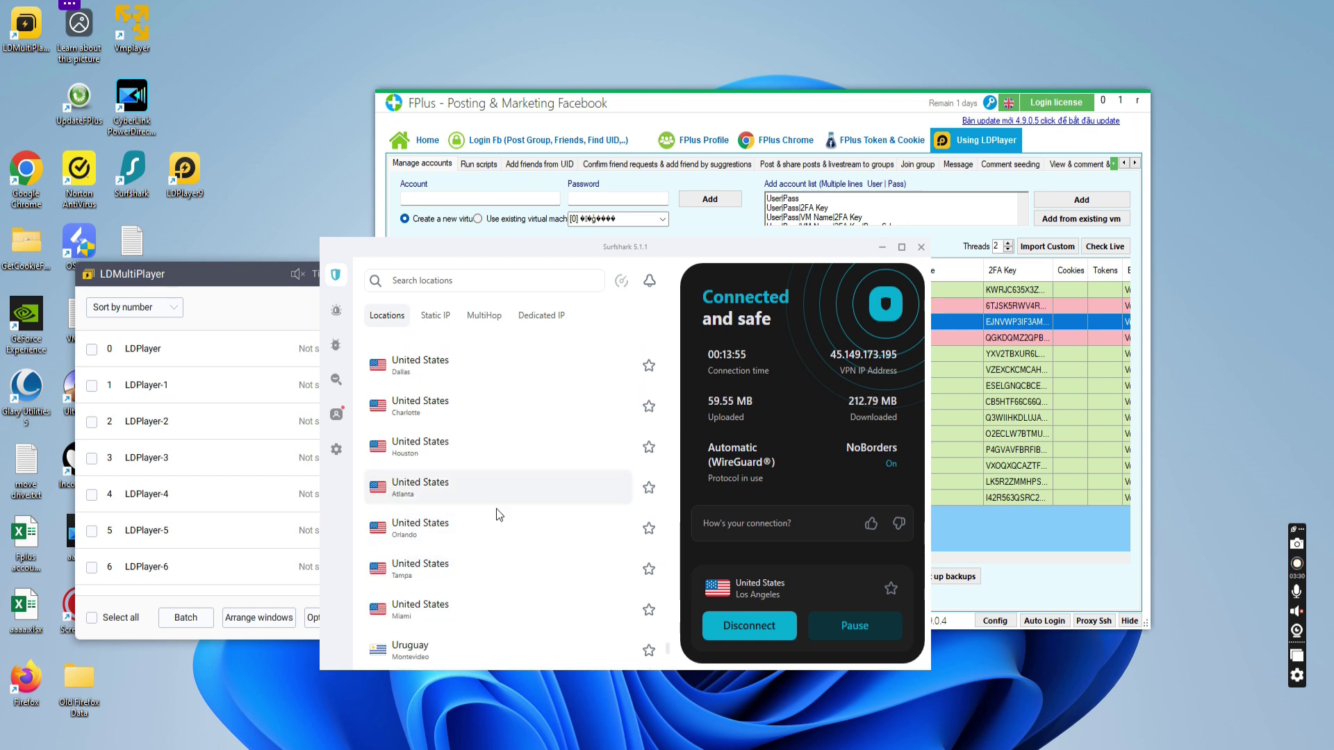
pyautogui.scroll(2, 476, 551)
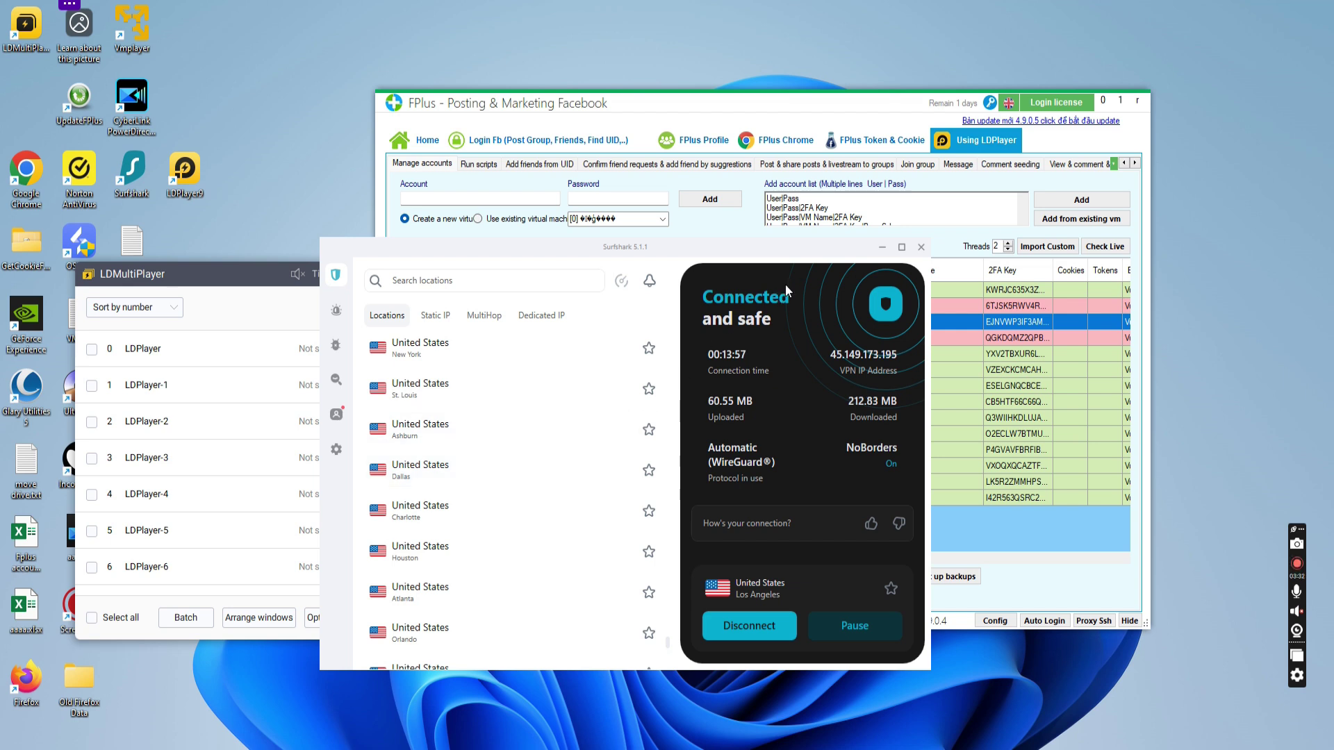
pyautogui.click(884, 248)
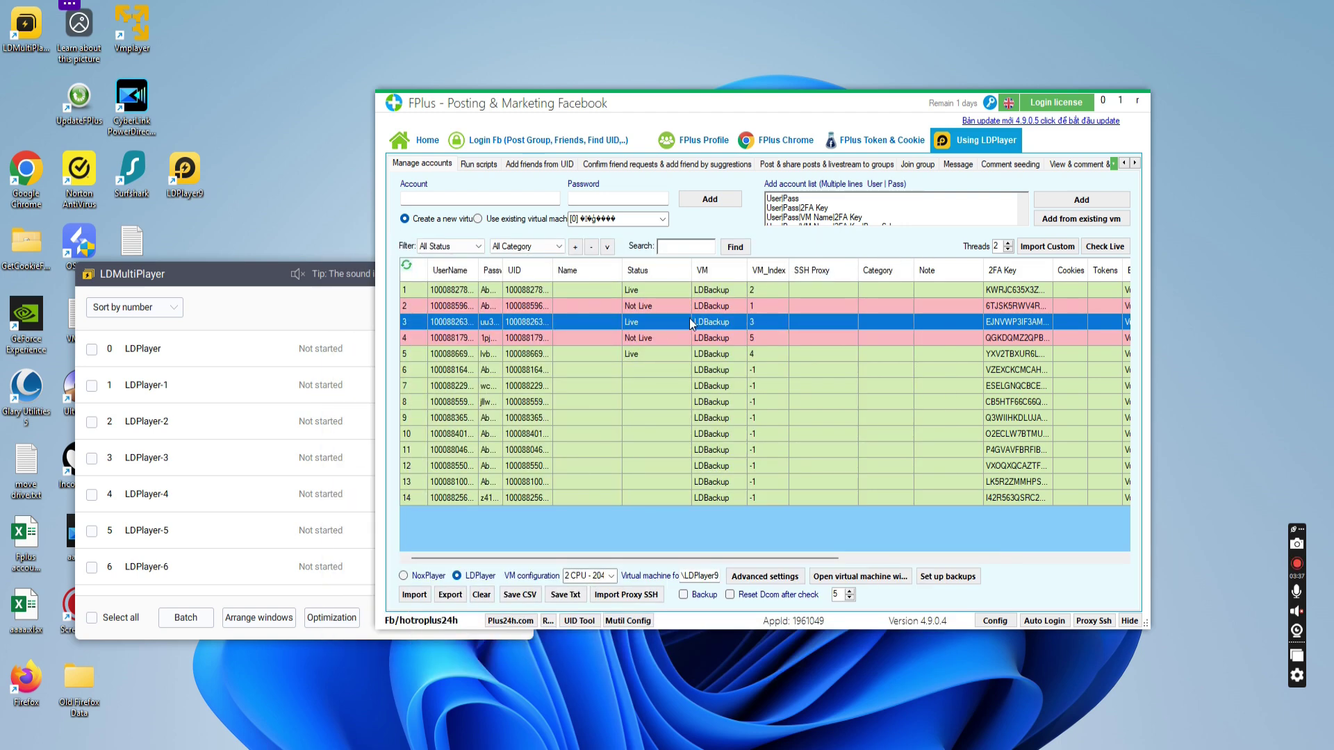
# Step: Select accounts 6 and 7 and compare their VM index with the LDMultiPlayer instance list, moving that window beside FPlus
pyautogui.click(641, 357)
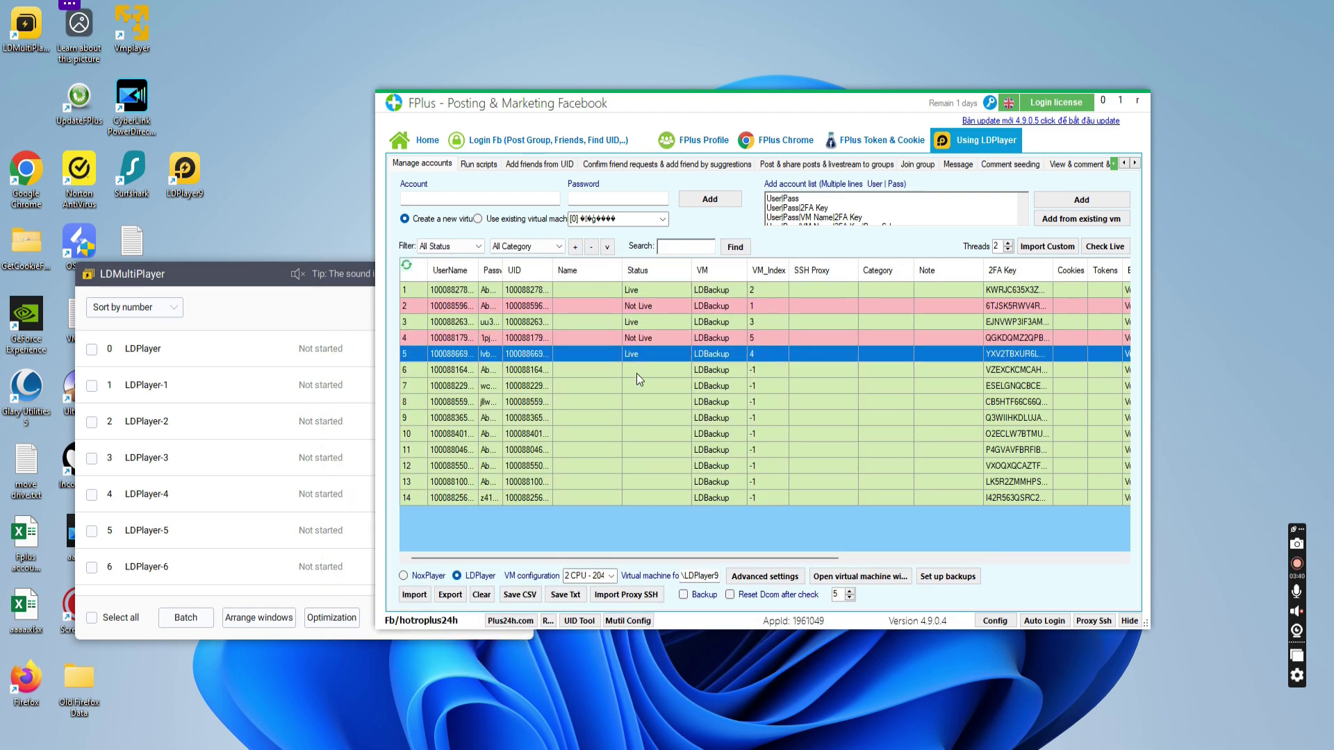
pyautogui.click(636, 373)
pyautogui.keyDown('shift'); pyautogui.click(636, 385); pyautogui.keyUp('shift')
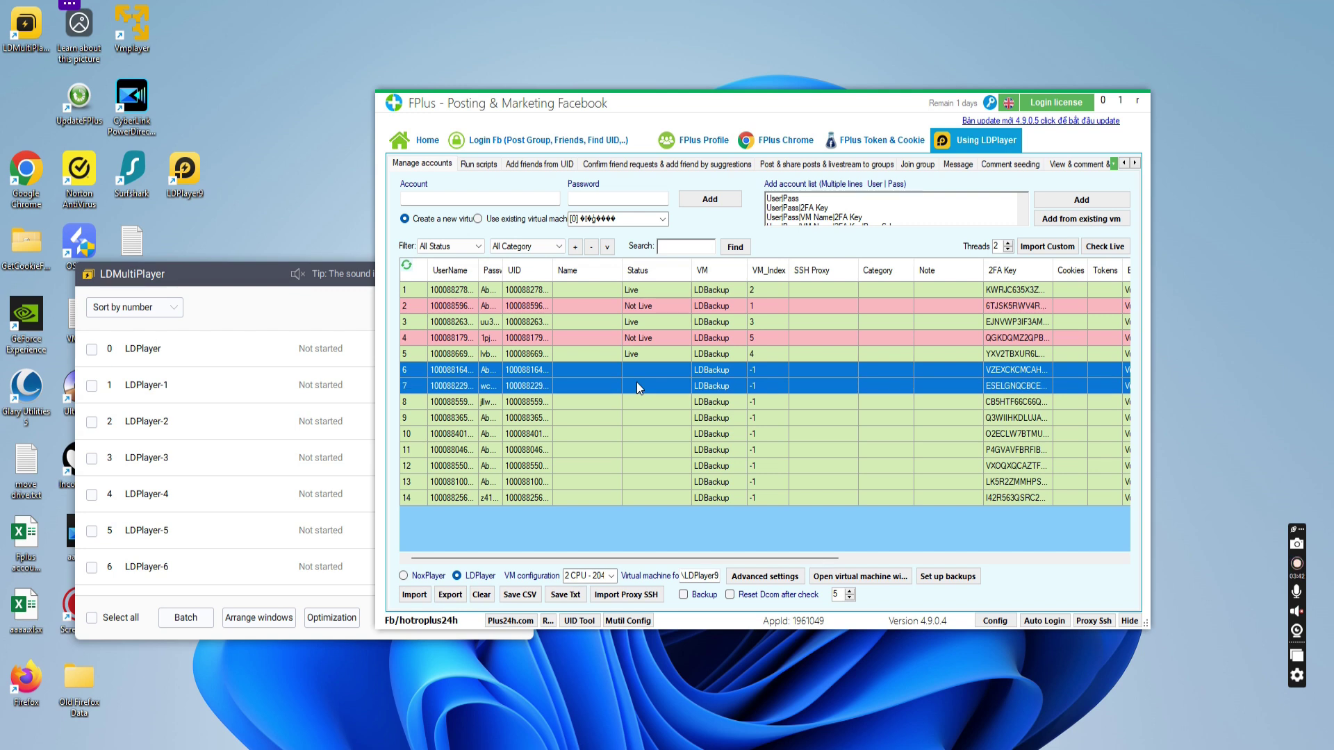
pyautogui.click(214, 275)
pyautogui.scroll(-2, 306, 473)
pyautogui.scroll(2, 490, 563)
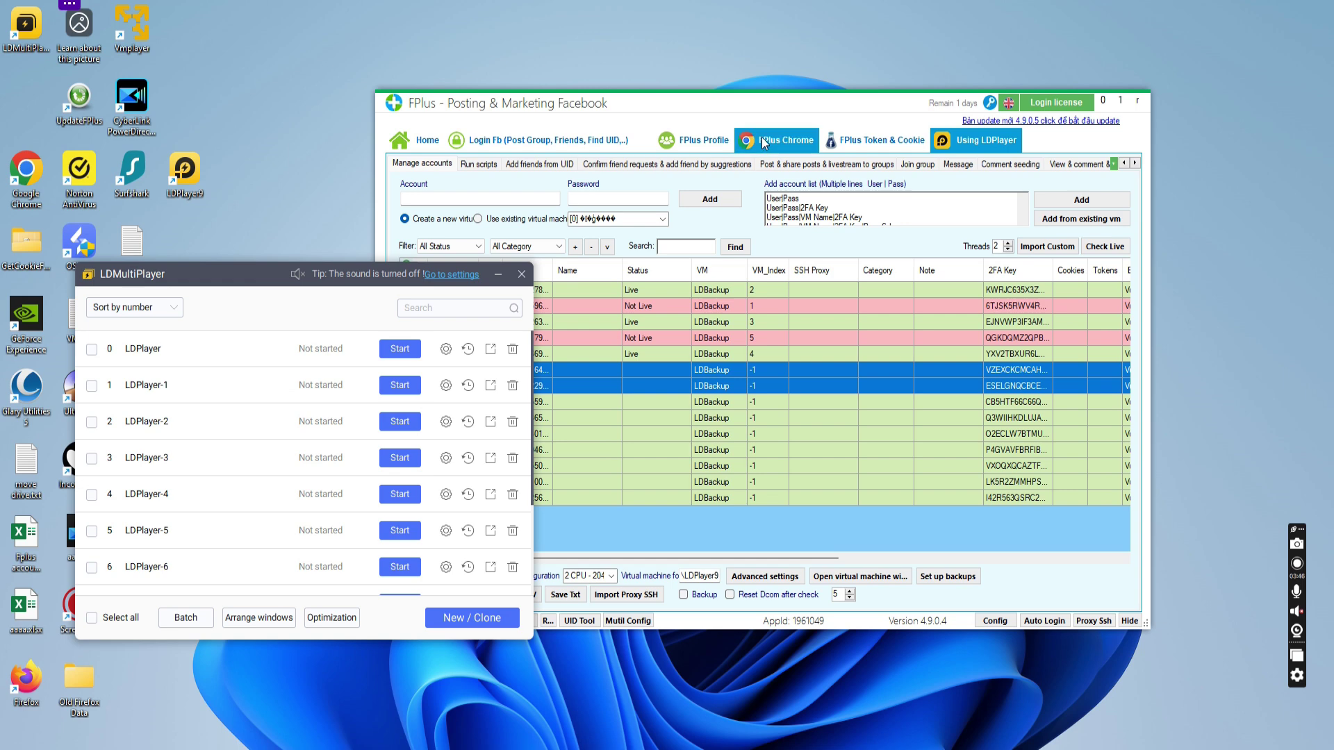
pyautogui.click(687, 101)
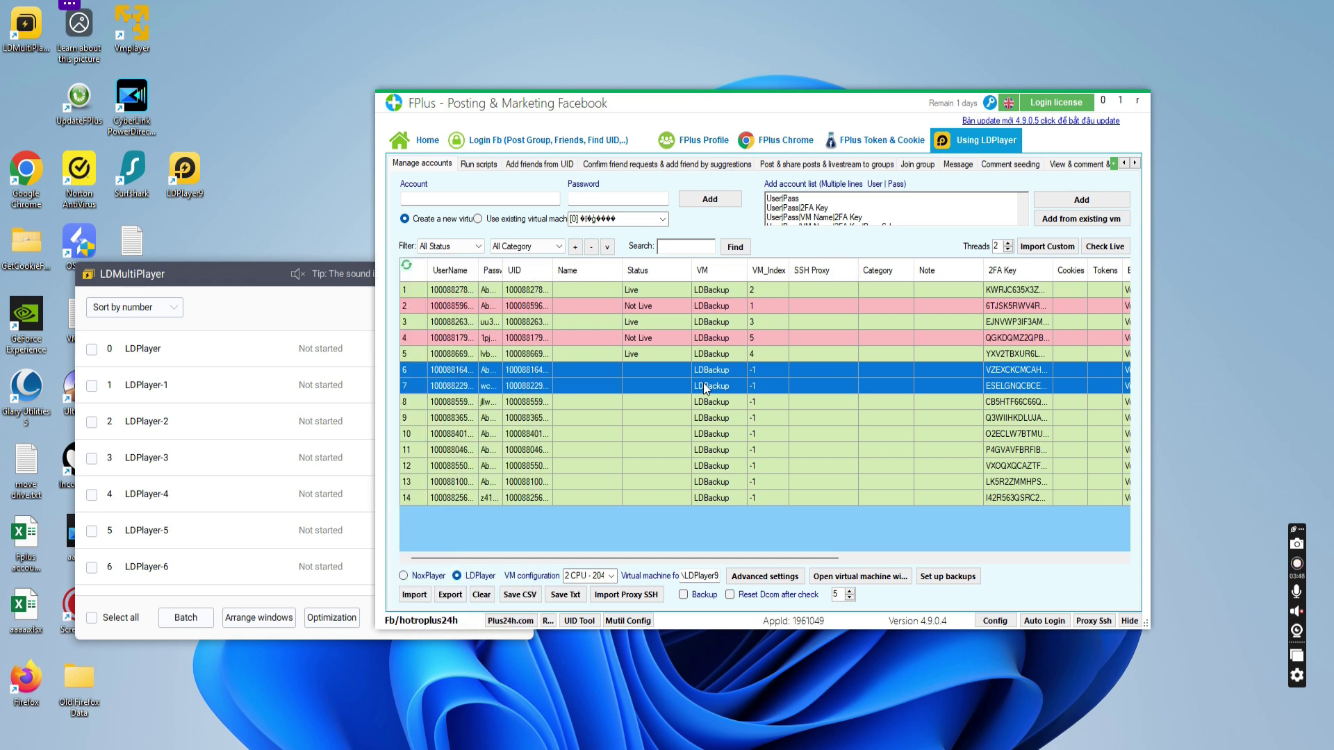
pyautogui.click(263, 284)
pyautogui.moveTo(295, 270); pyautogui.dragTo(188, 272)
pyautogui.scroll(-3, 414, 509)
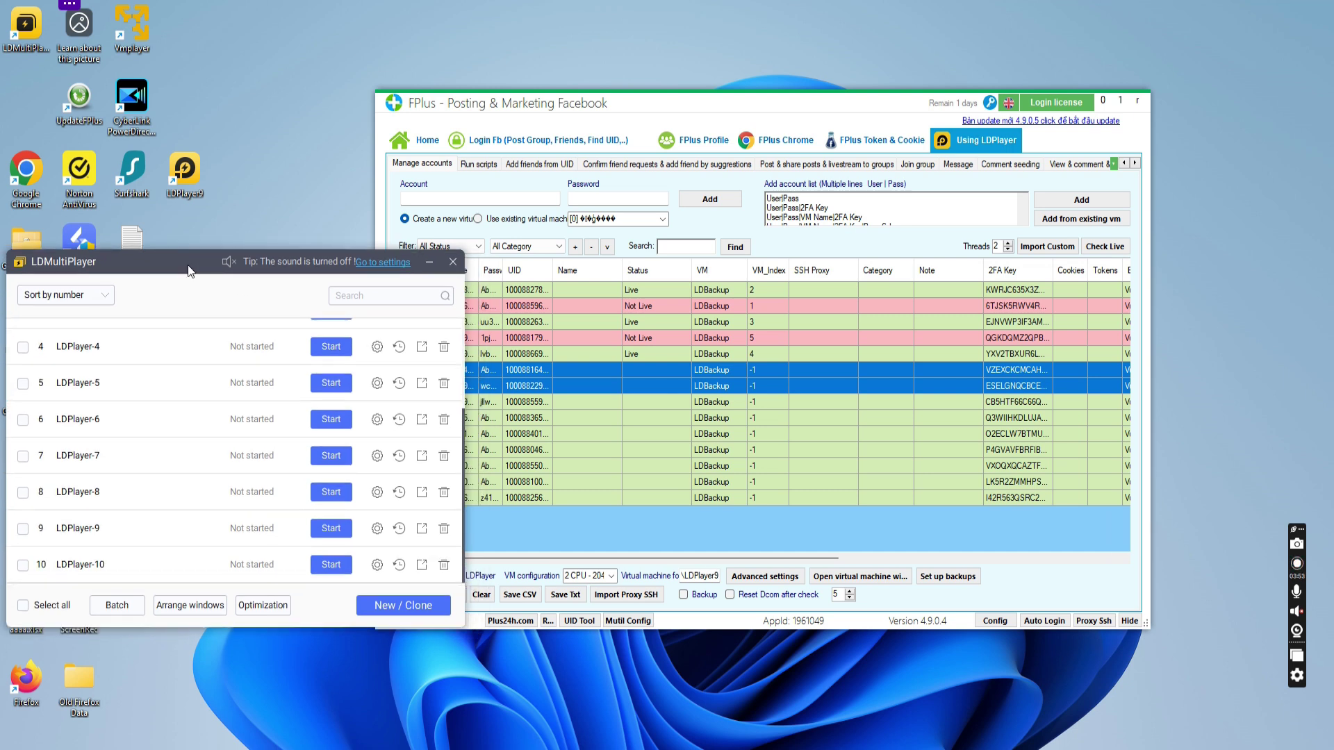
pyautogui.click(650, 110)
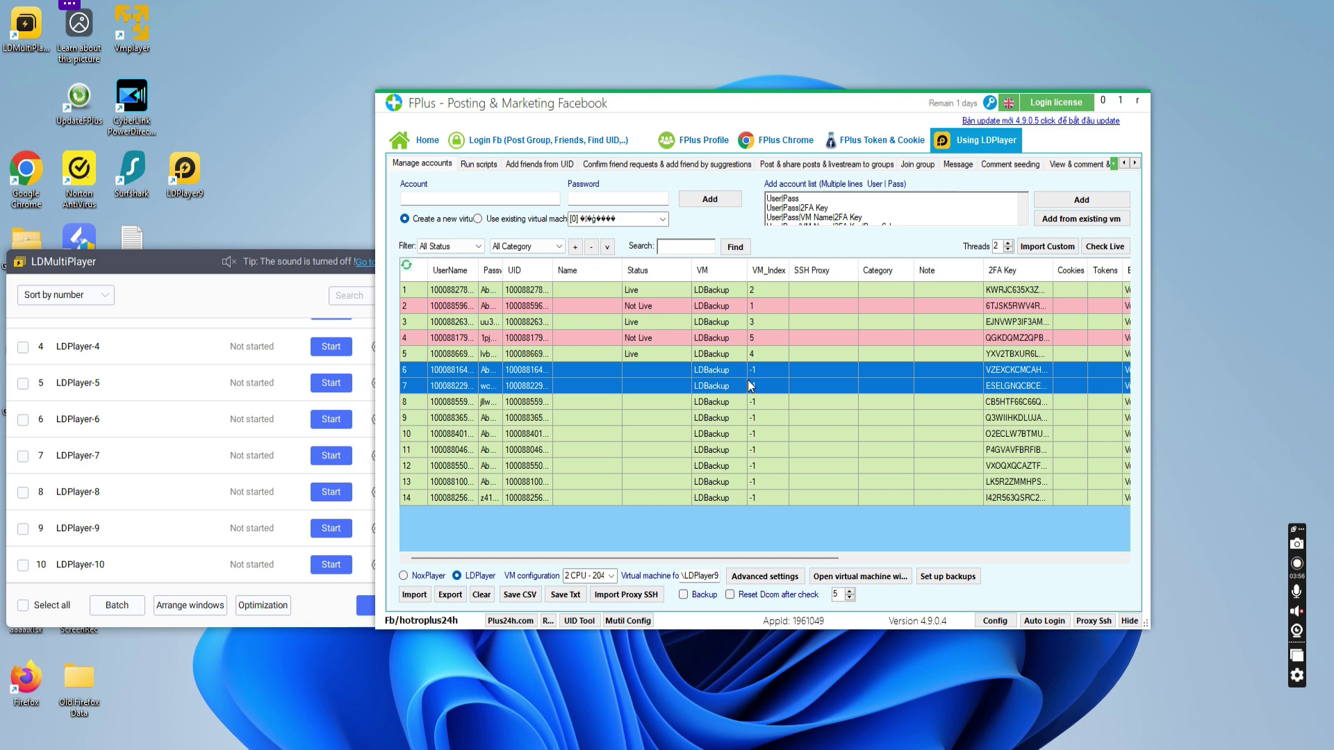
# Step: Assign only virtual machine LDPlayer-6 to account 6 in the FPlus account list
pyautogui.click(755, 372)
pyautogui.rightClick(756, 371)
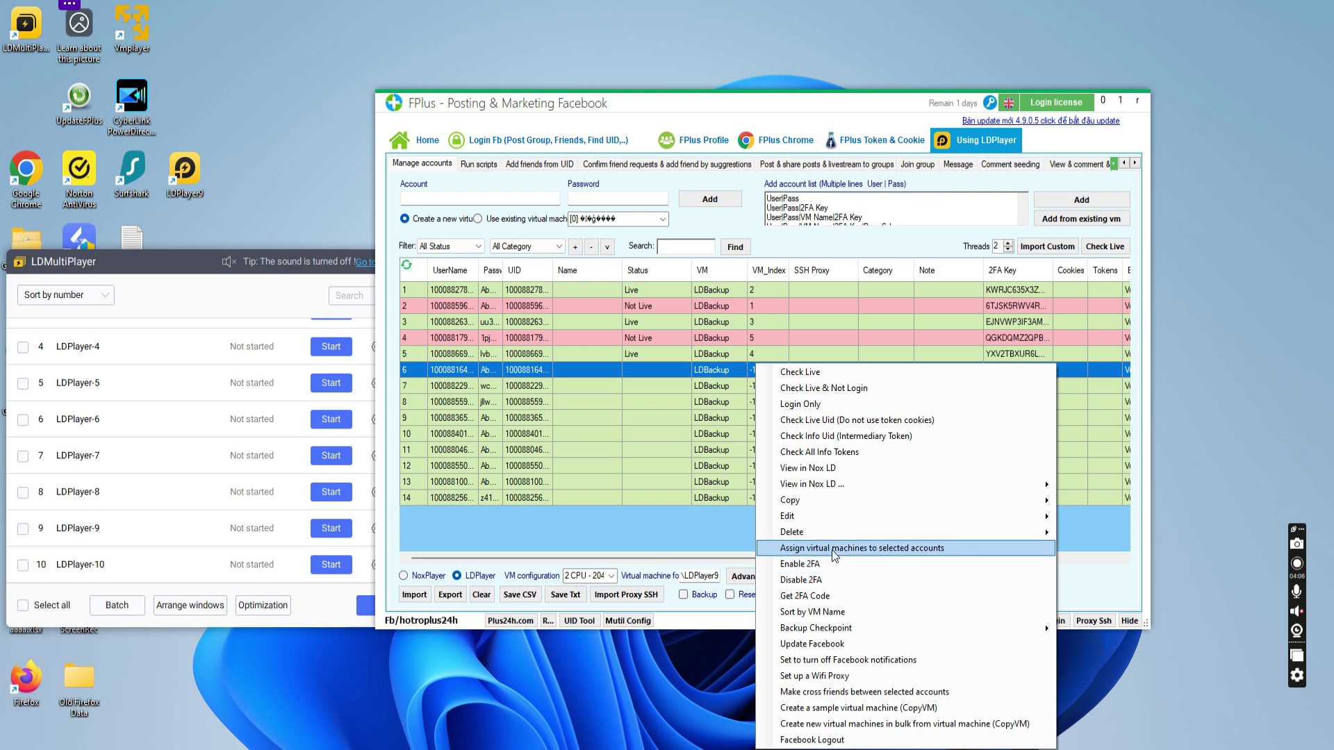
pyautogui.click(704, 371)
pyautogui.rightClick(705, 371)
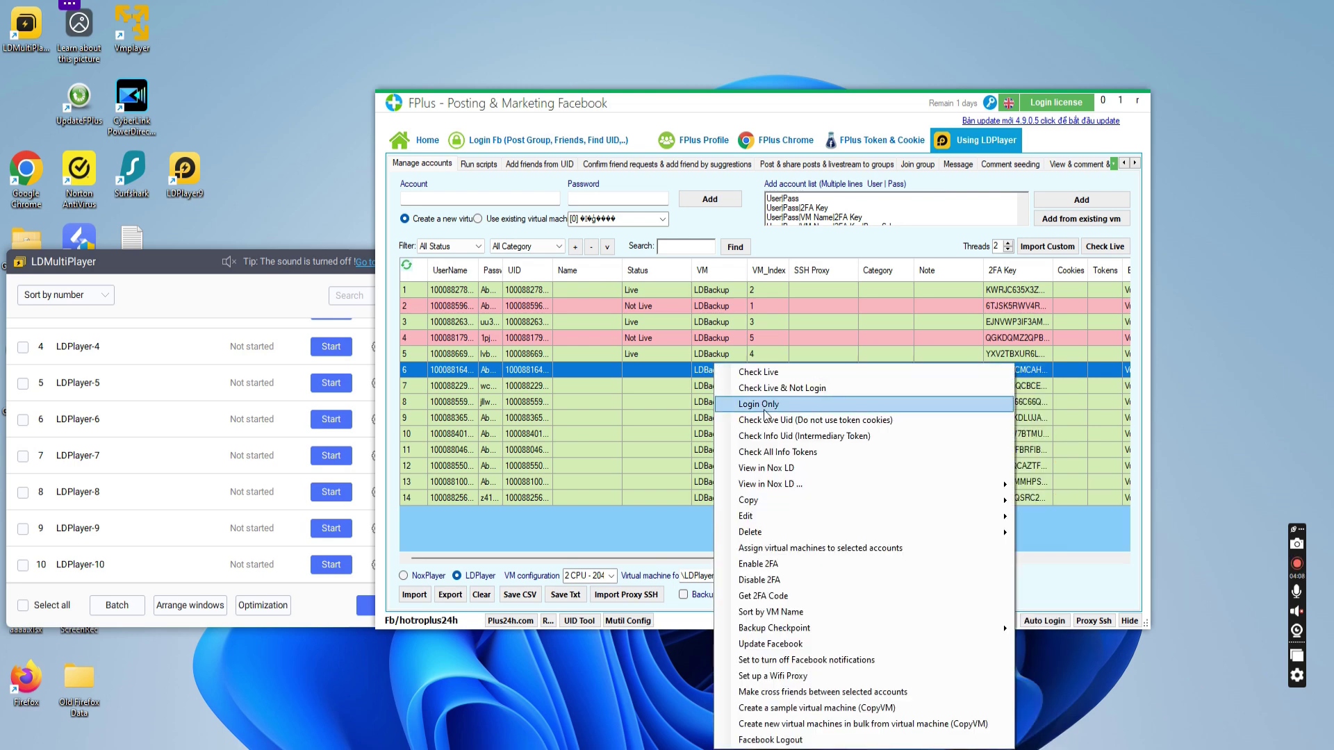
pyautogui.click(788, 548)
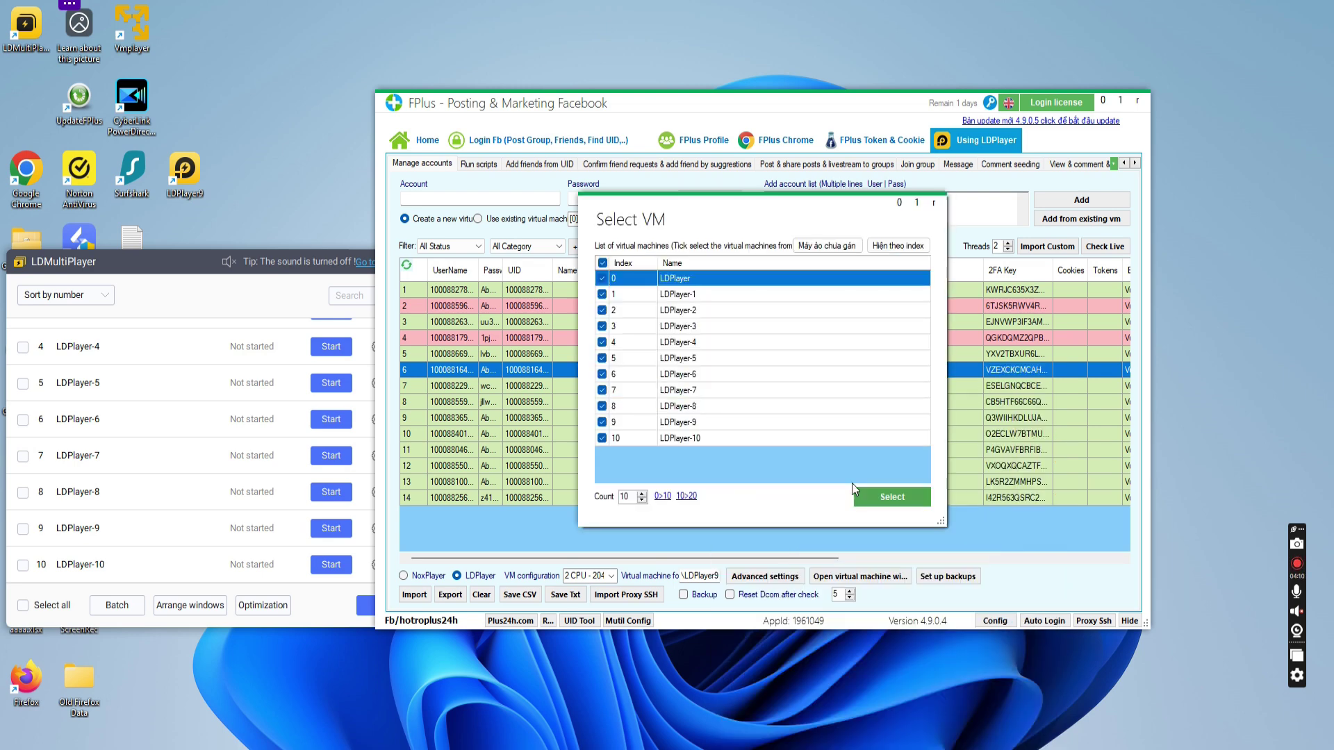
pyautogui.click(603, 263)
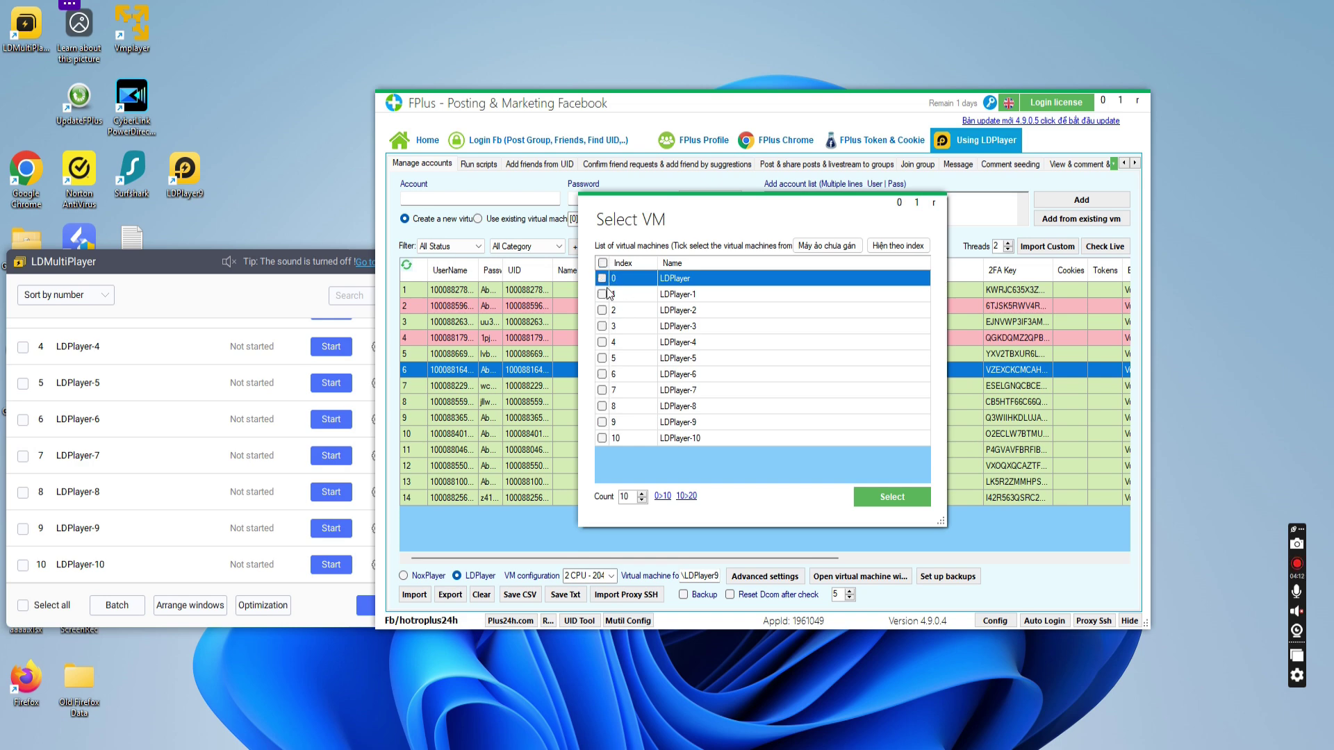
pyautogui.click(602, 374)
pyautogui.click(893, 496)
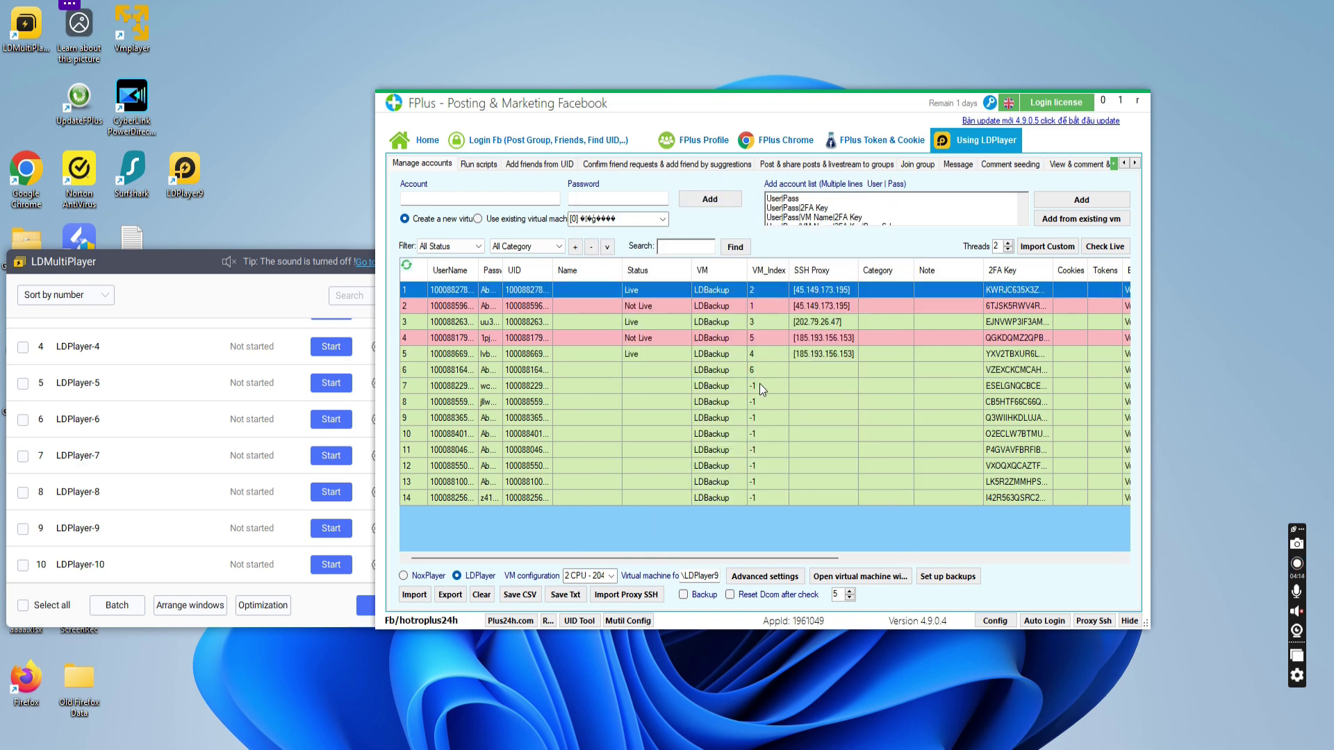
# Step: Assign only virtual machine LDPlayer-7 to account 7 in the FPlus account list
pyautogui.click(744, 369)
pyautogui.click(749, 389)
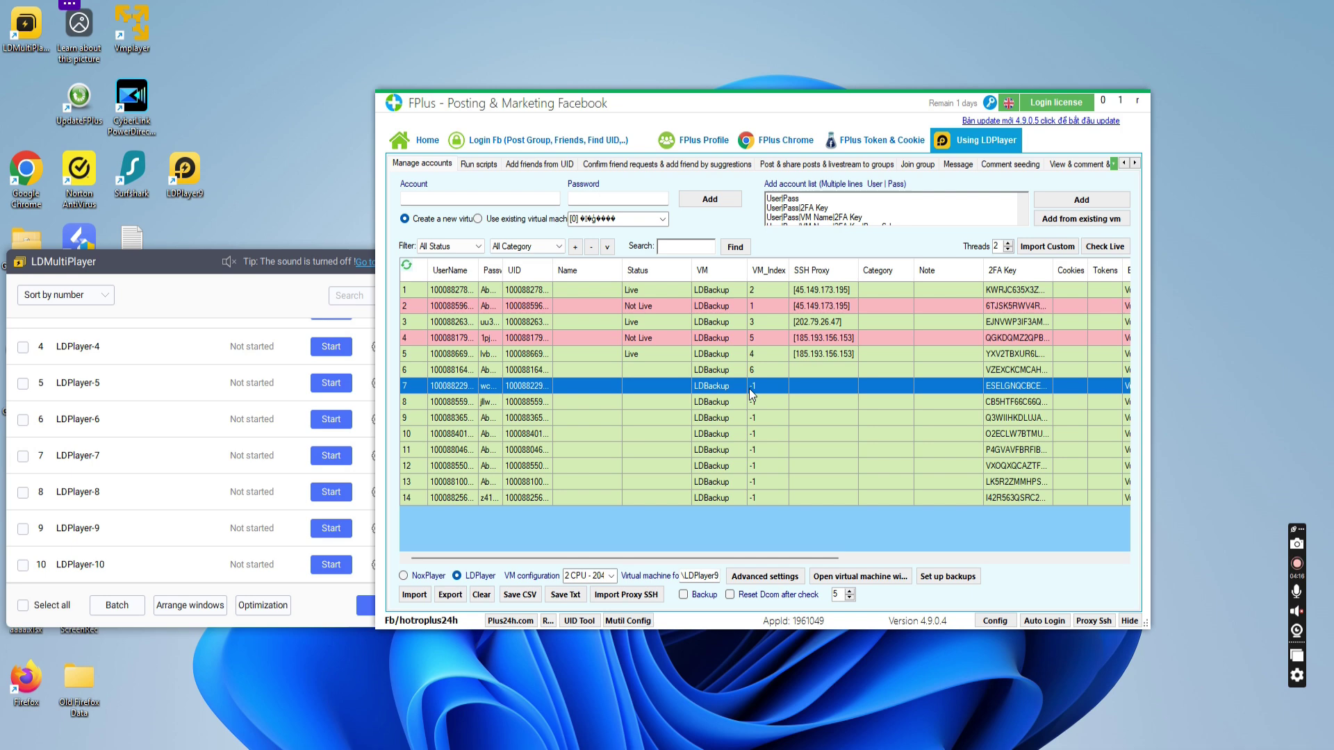
pyautogui.rightClick(749, 389)
pyautogui.click(785, 546)
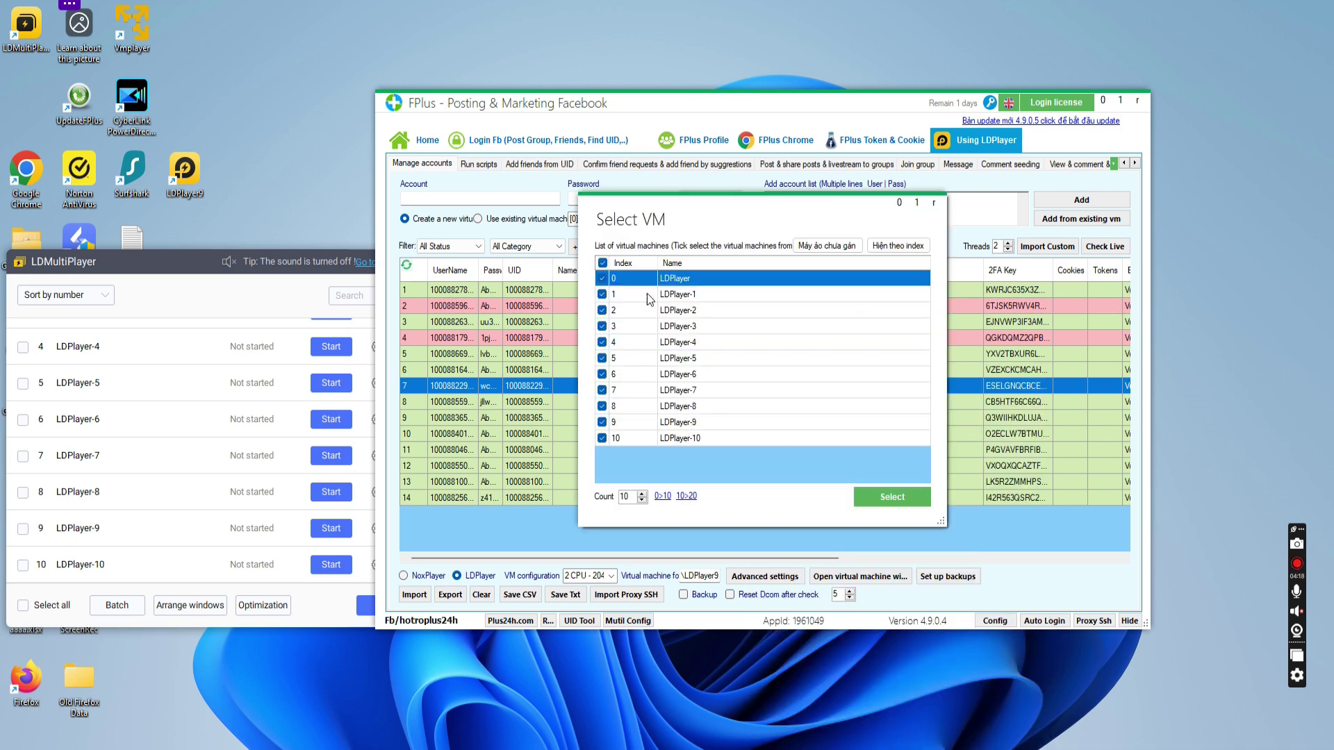
pyautogui.click(601, 390)
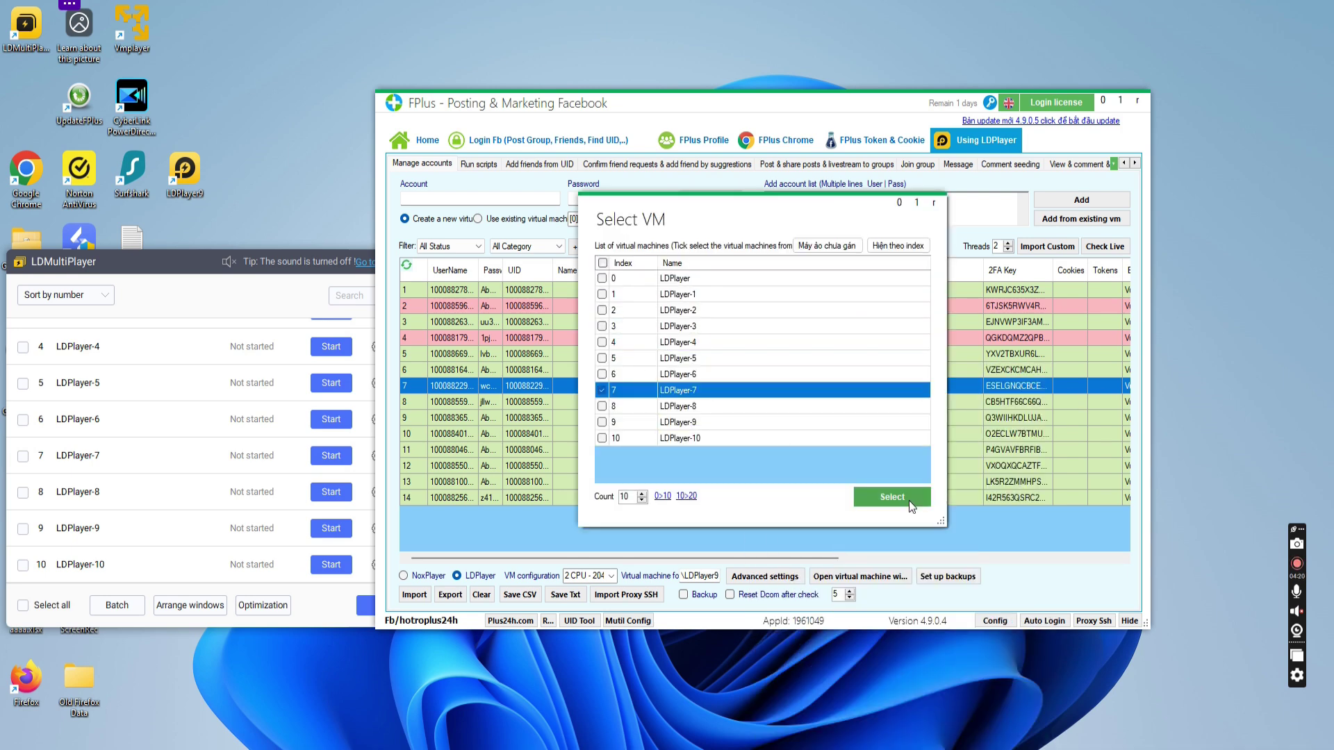
pyautogui.click(908, 499)
# Step: Select accounts 6 and 7 together and run Login Only on them
pyautogui.click(757, 385)
pyautogui.keyDown('shift'); pyautogui.click(756, 369); pyautogui.keyUp('shift')
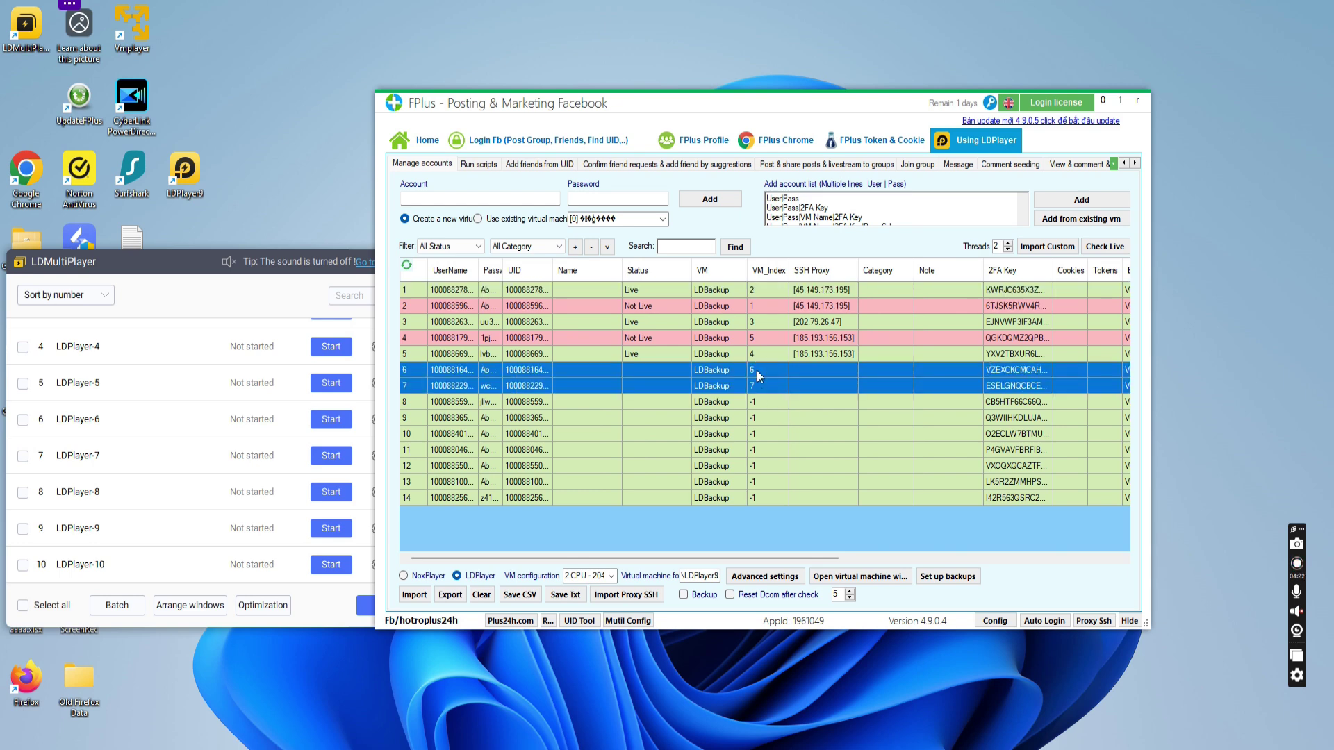
pyautogui.rightClick(672, 374)
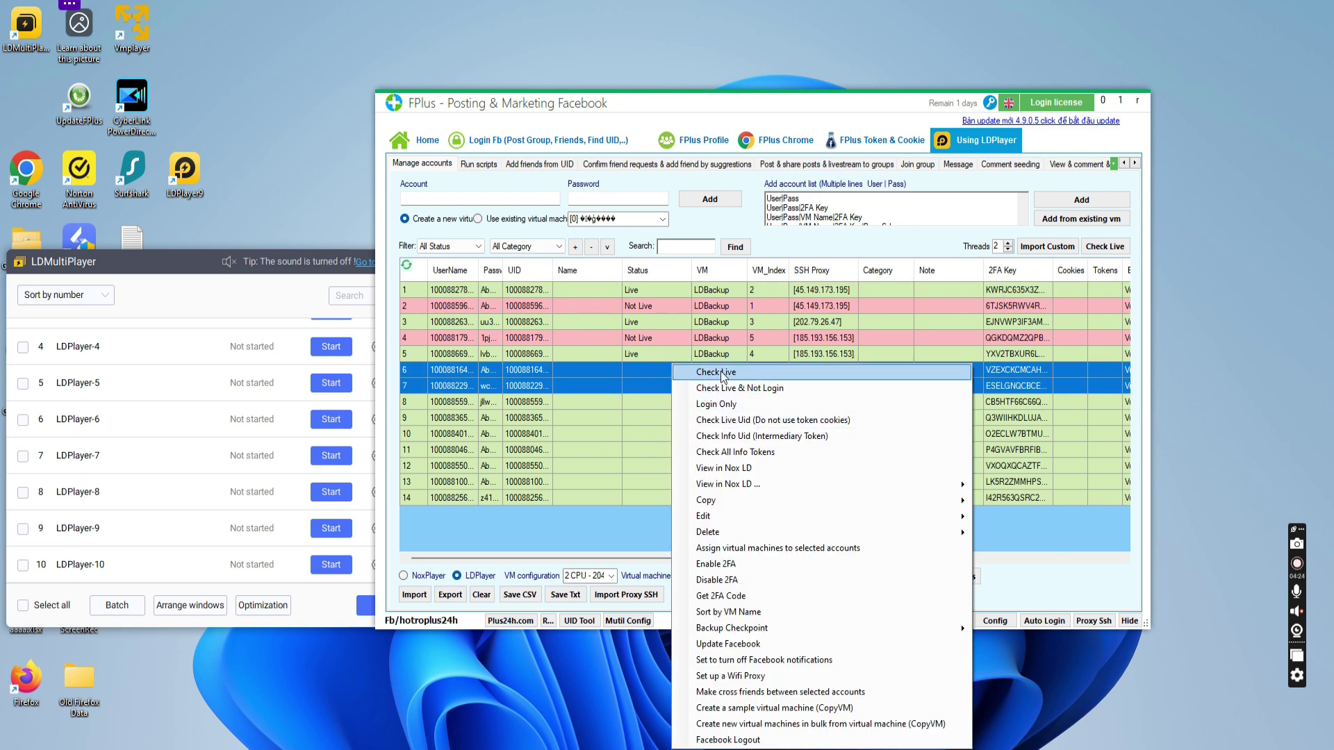
pyautogui.click(736, 406)
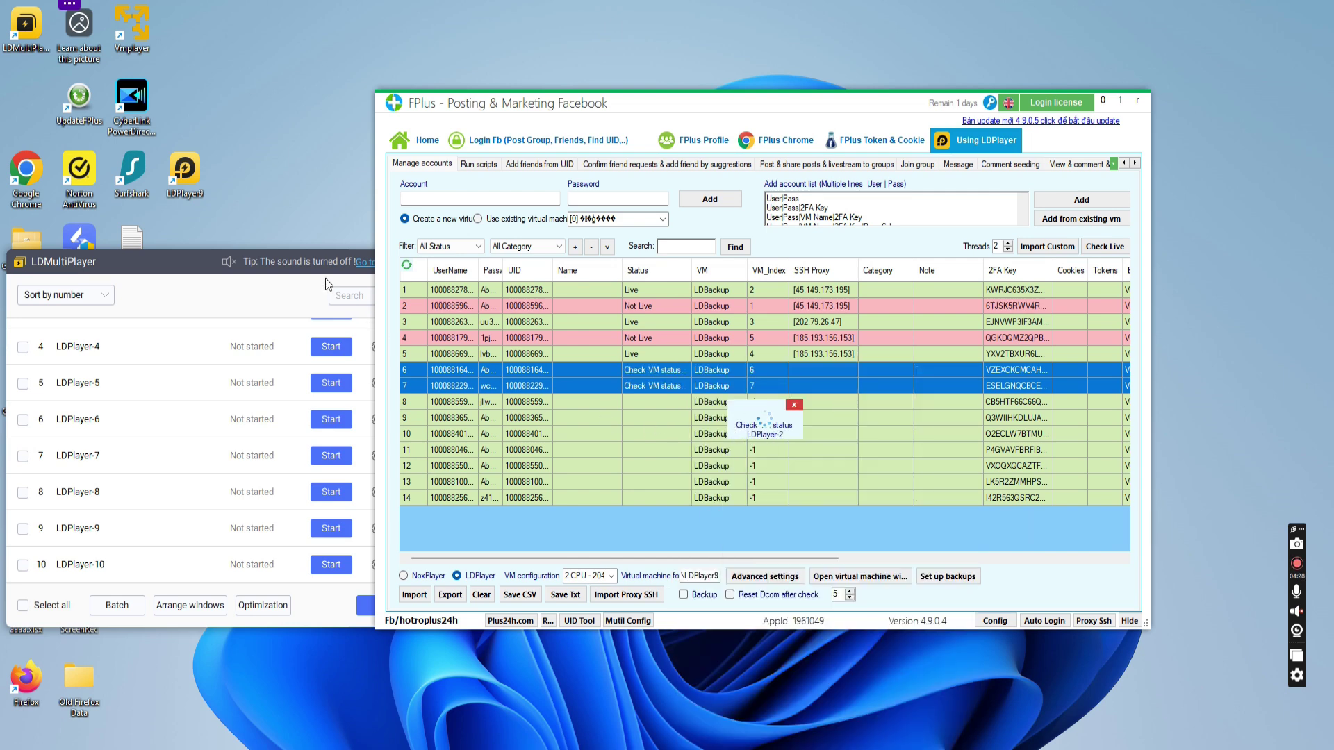
# Step: Move the LDMultiPlayer window away from the emulators, run the emulator's load error repair, and restart the emulator
pyautogui.moveTo(168, 260); pyautogui.dragTo(548, 453)
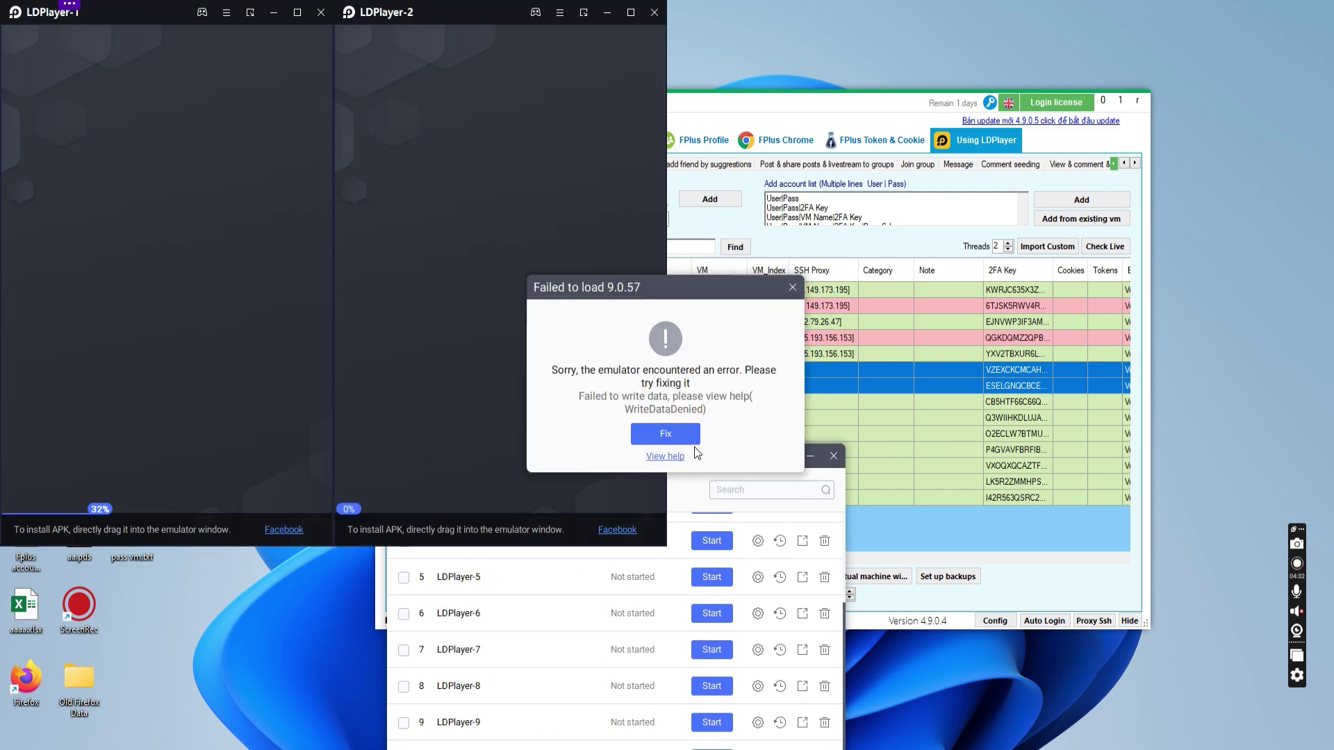
pyautogui.click(681, 436)
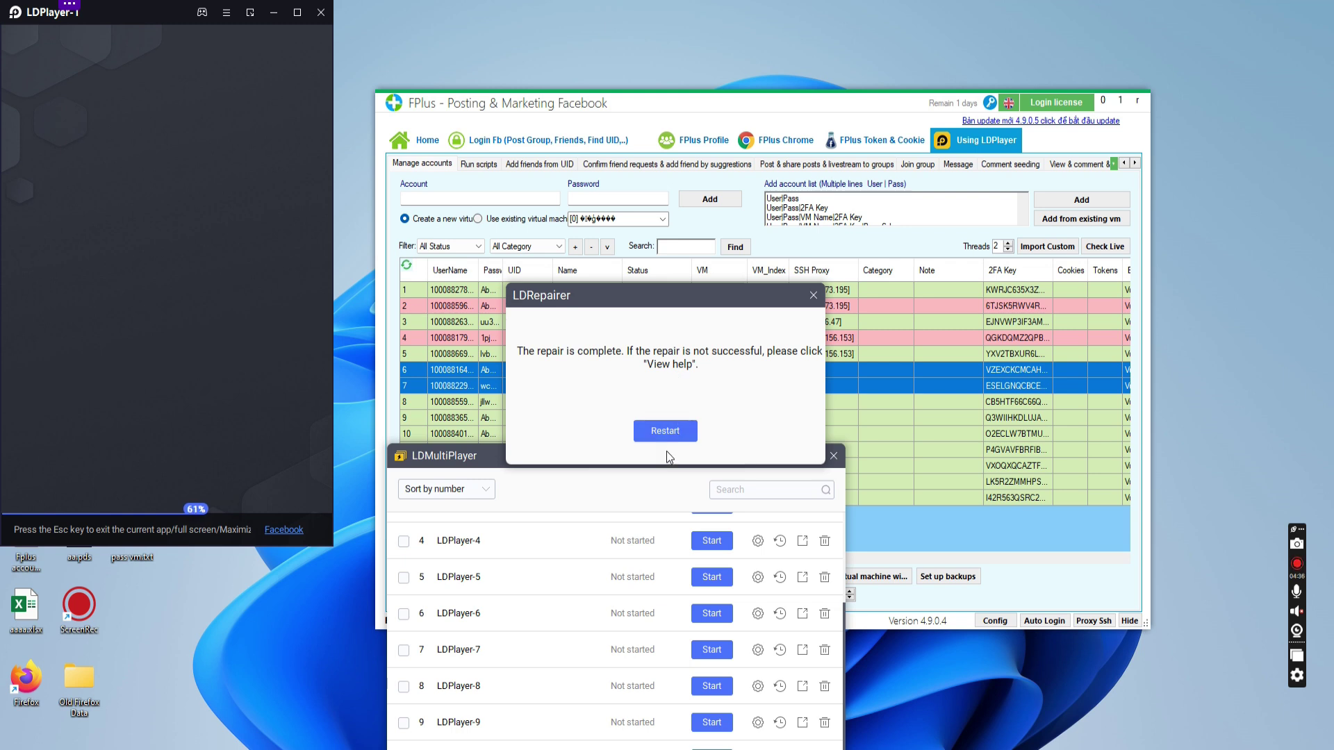
pyautogui.click(671, 445)
# Step: Place and enlarge the LDPlayer-2 window directly beside LDPlayer-1, and move LDMultiPlayer clear of both emulators
pyautogui.moveTo(598, 199); pyautogui.dragTo(396, 13)
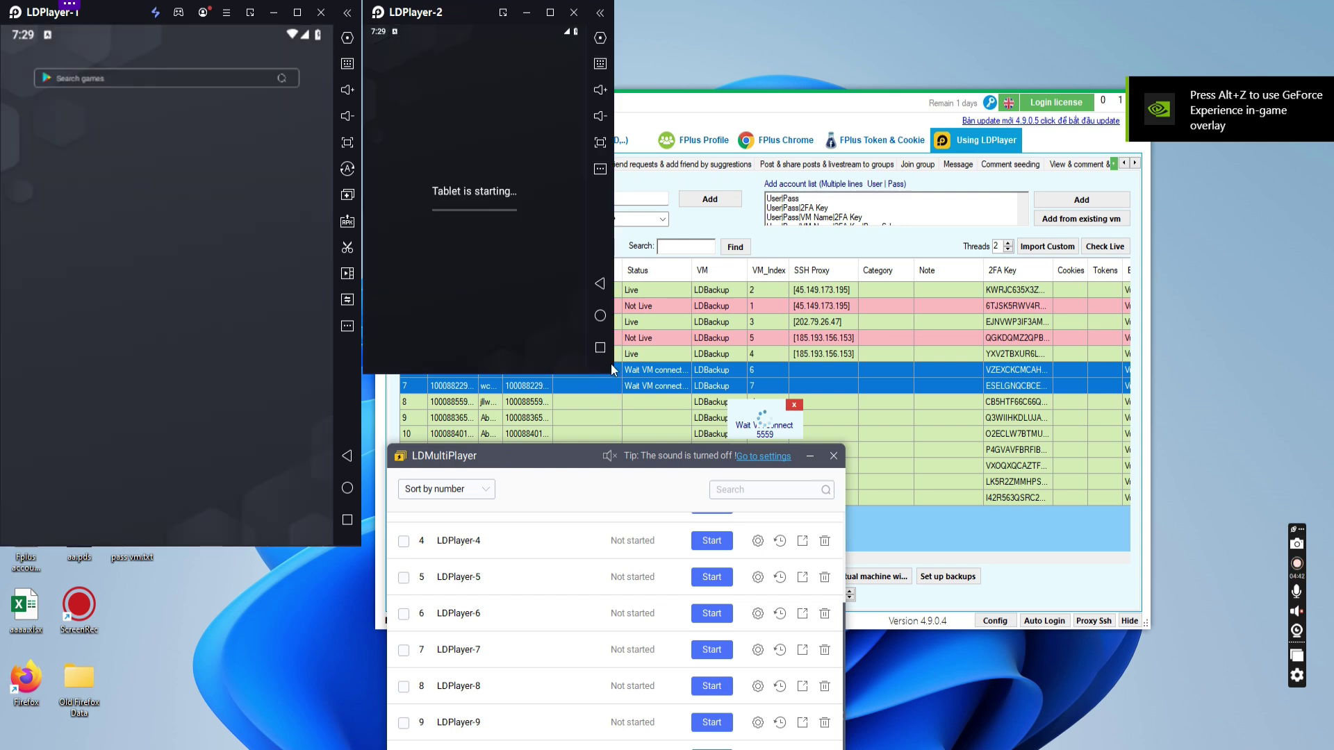
pyautogui.moveTo(610, 376); pyautogui.dragTo(661, 540)
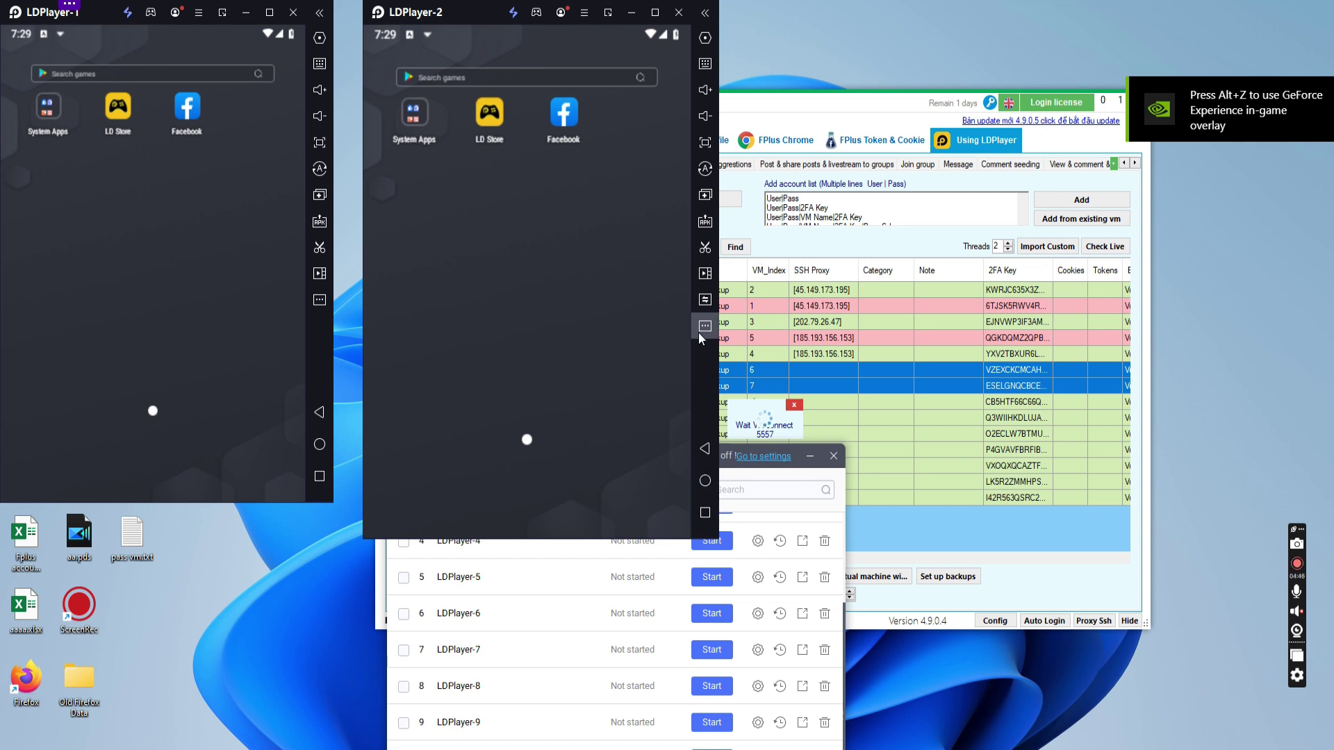
pyautogui.moveTo(702, 381); pyautogui.dragTo(667, 382)
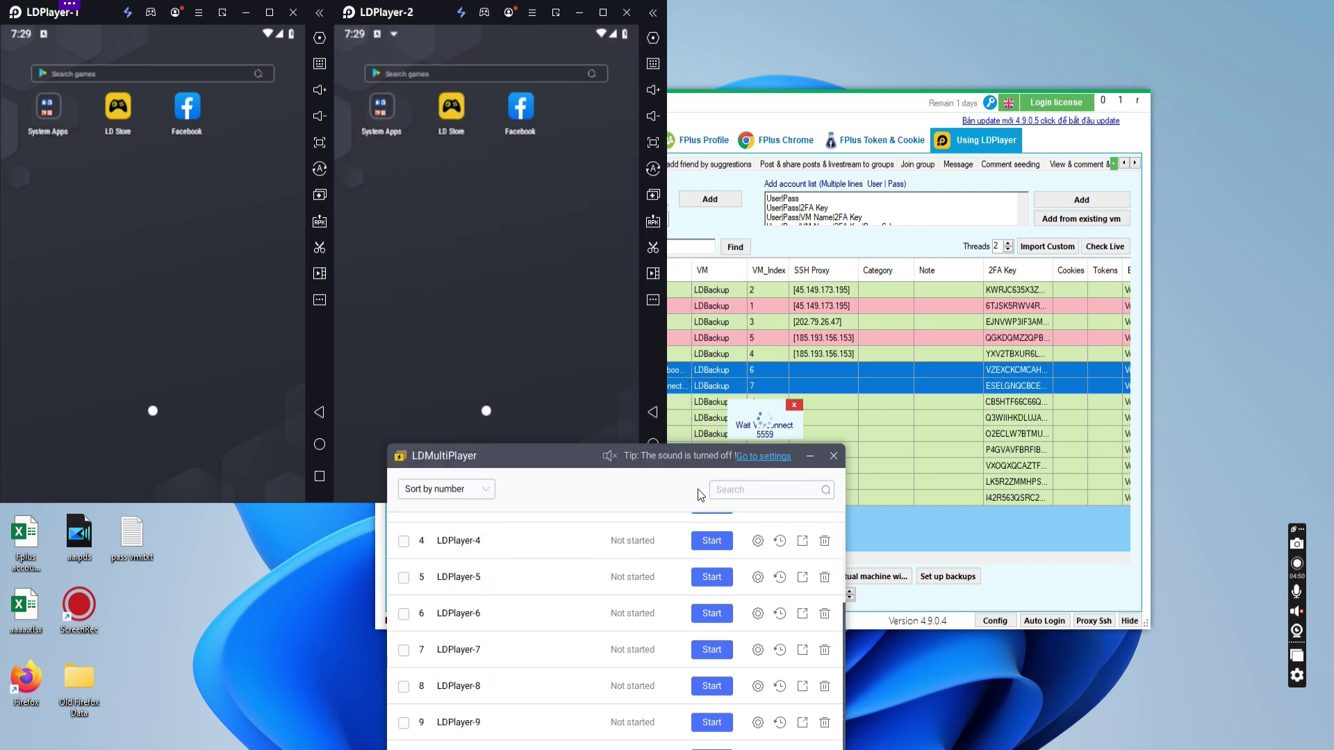
pyautogui.moveTo(536, 453); pyautogui.dragTo(902, 366)
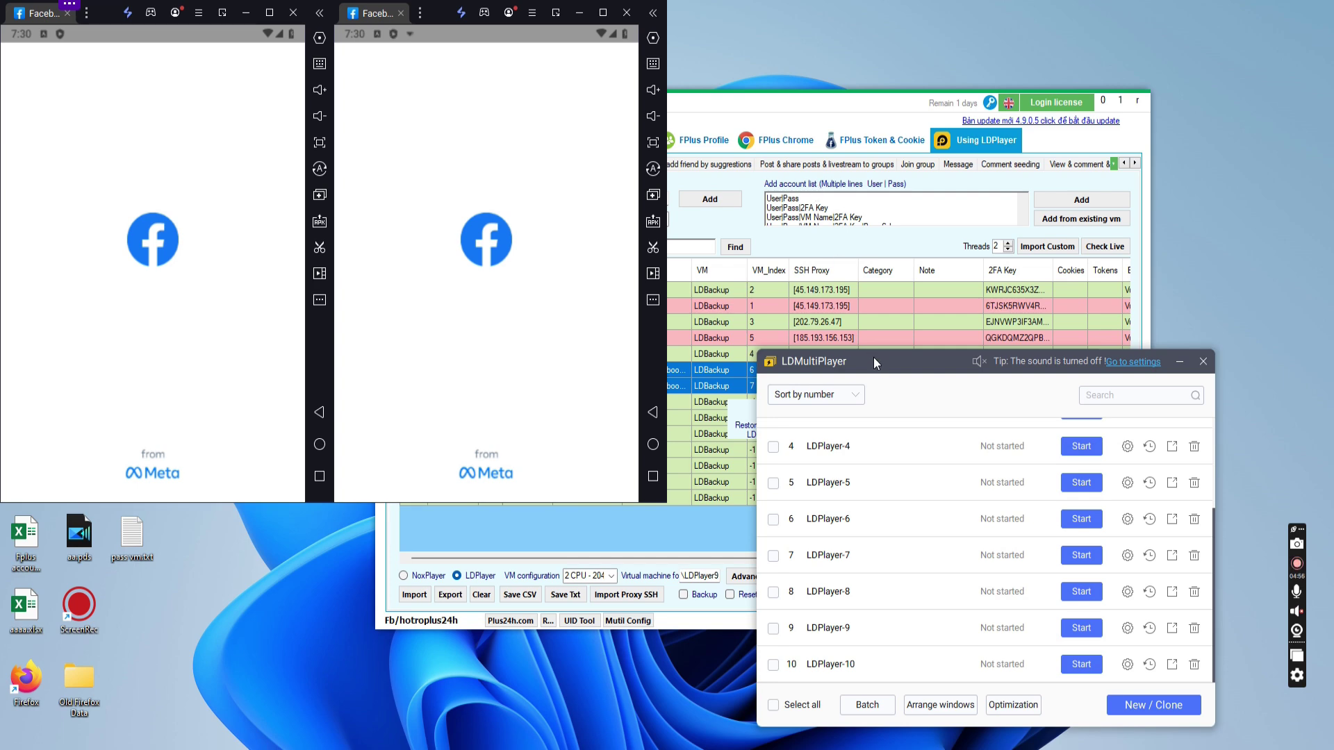
# Step: Move LDMultiPlayer further aside, bring the FPlus window to the front, and shift it slightly down
pyautogui.moveTo(873, 357); pyautogui.dragTo(923, 361)
pyautogui.click(719, 109)
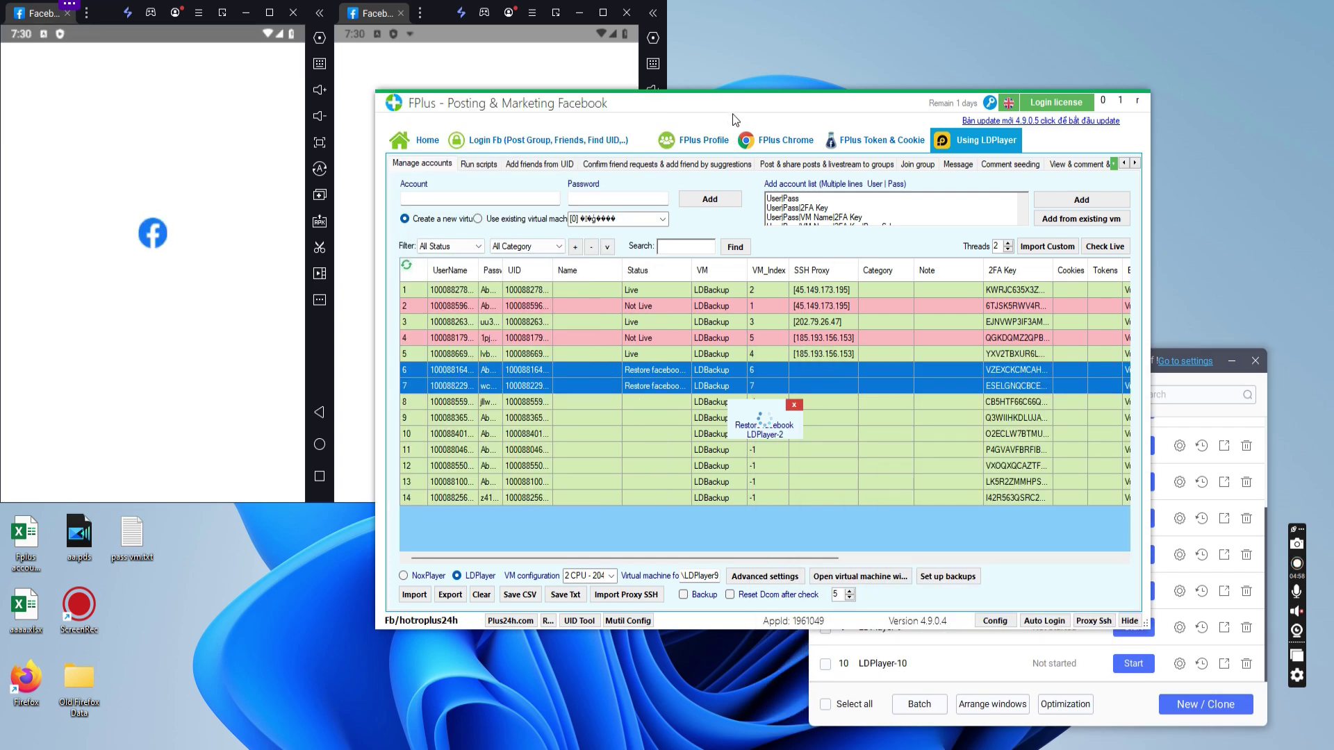
pyautogui.moveTo(689, 105); pyautogui.dragTo(698, 134)
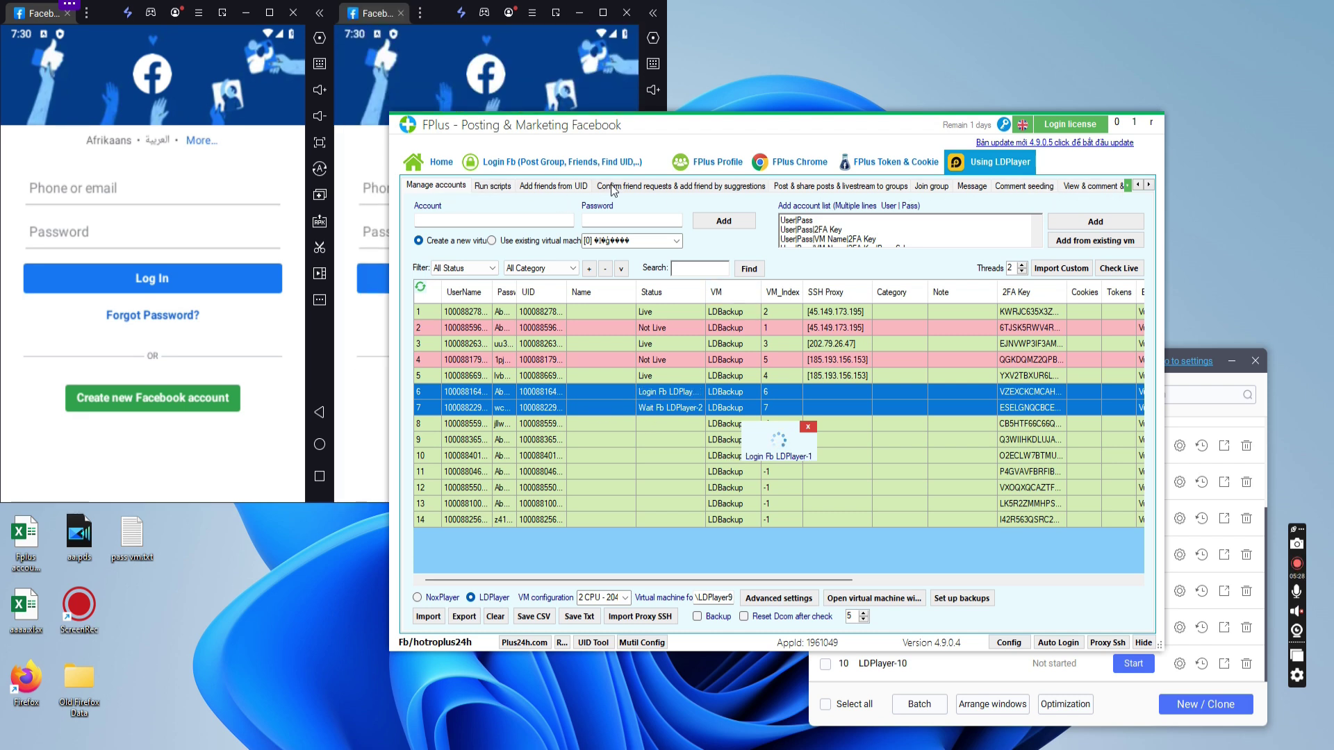
# Step: Look through the automation features FPlus offers for LDPlayer
pyautogui.click(1149, 186)
pyautogui.click(1148, 186)
pyautogui.click(1149, 185)
pyautogui.click(1148, 186)
pyautogui.click(1149, 186)
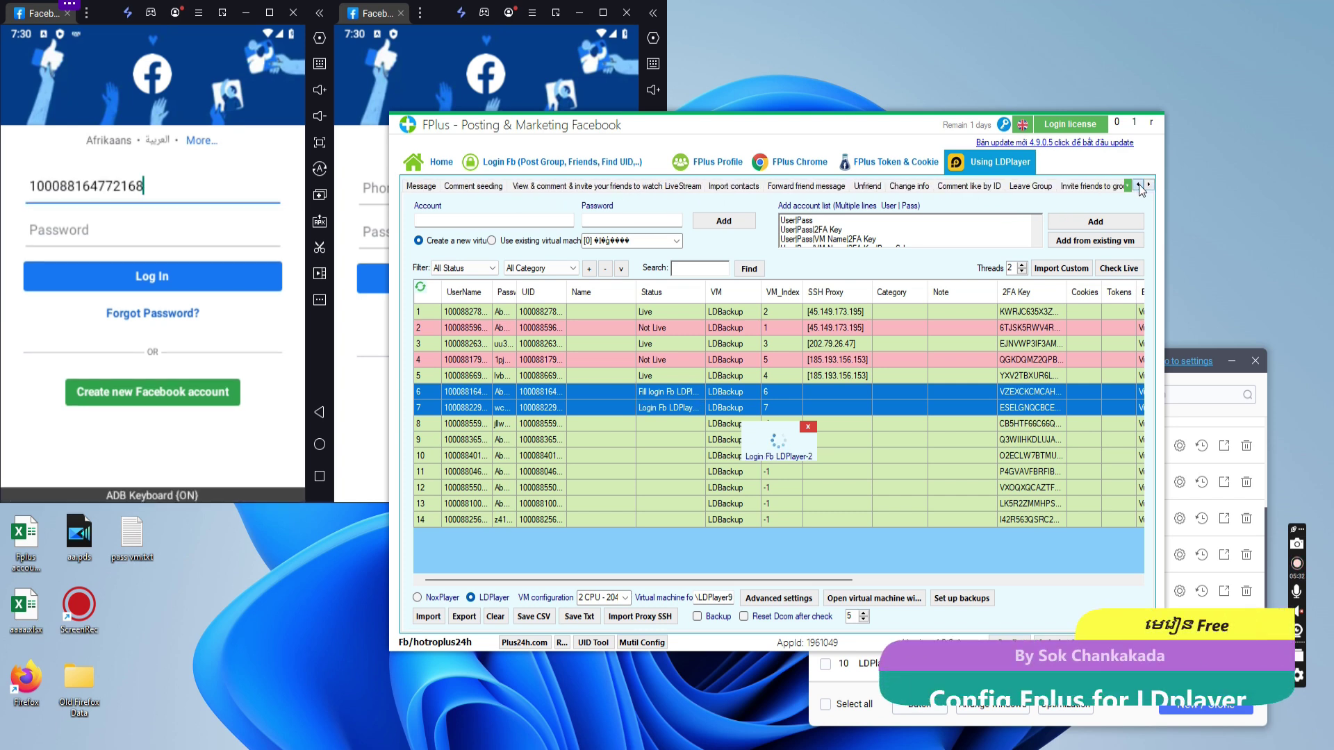
pyautogui.click(1138, 186)
pyautogui.click(1139, 185)
pyautogui.click(1138, 185)
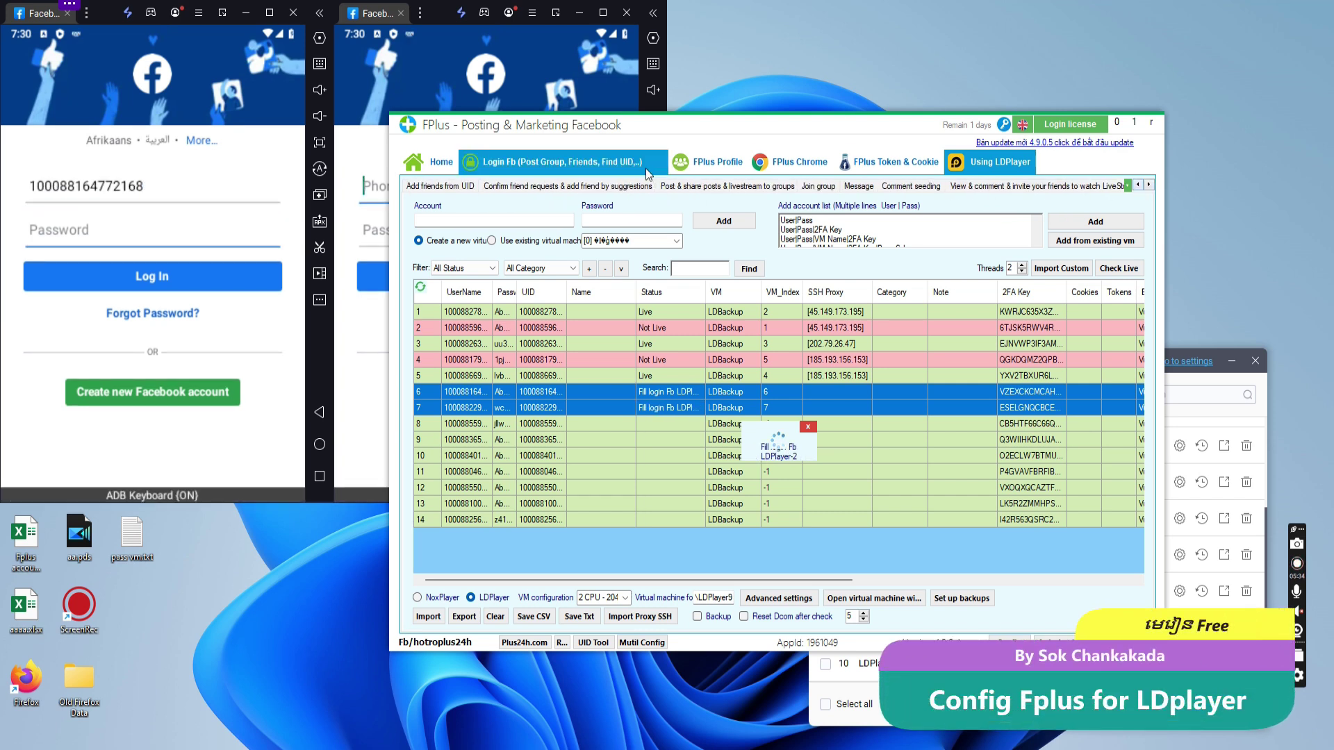
# Step: Move the FPlus window down until both emulators' Facebook screens can be read
pyautogui.moveTo(664, 128); pyautogui.dragTo(469, 203)
pyautogui.moveTo(456, 219); pyautogui.dragTo(540, 168)
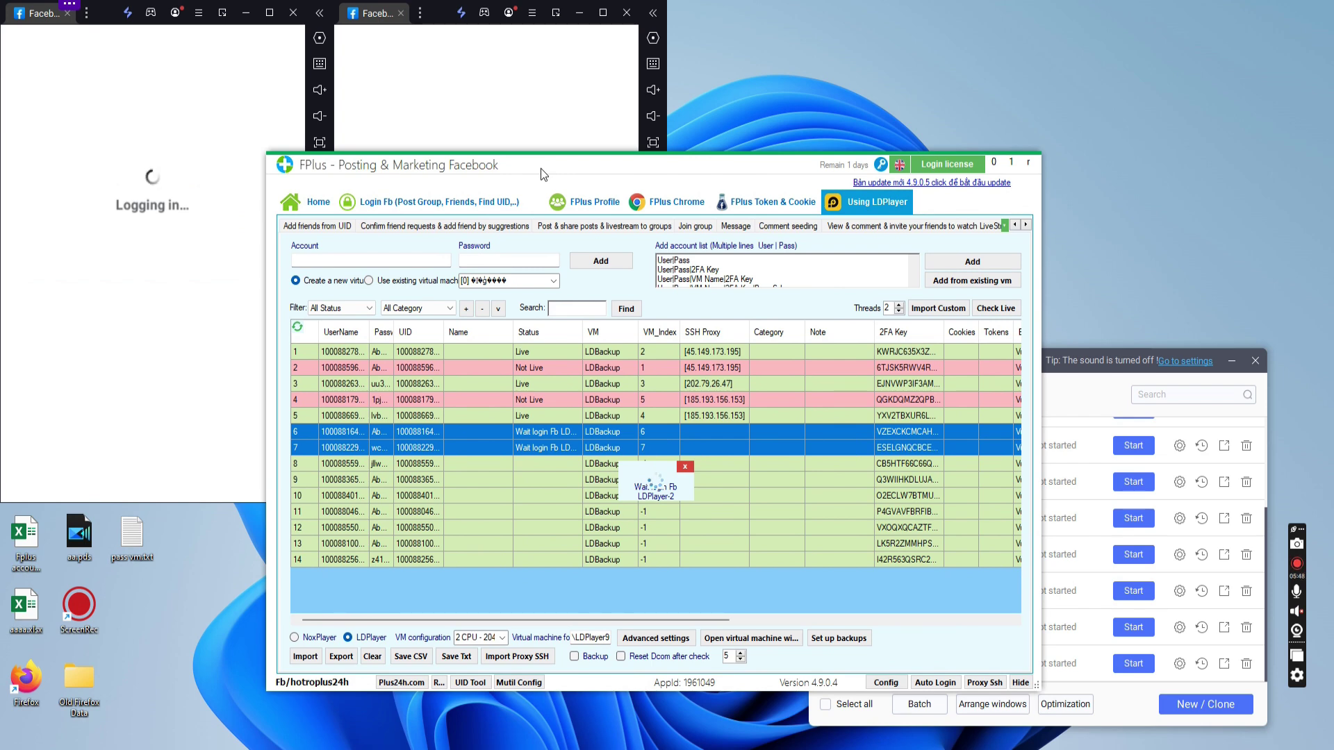
pyautogui.moveTo(540, 168); pyautogui.dragTo(562, 243)
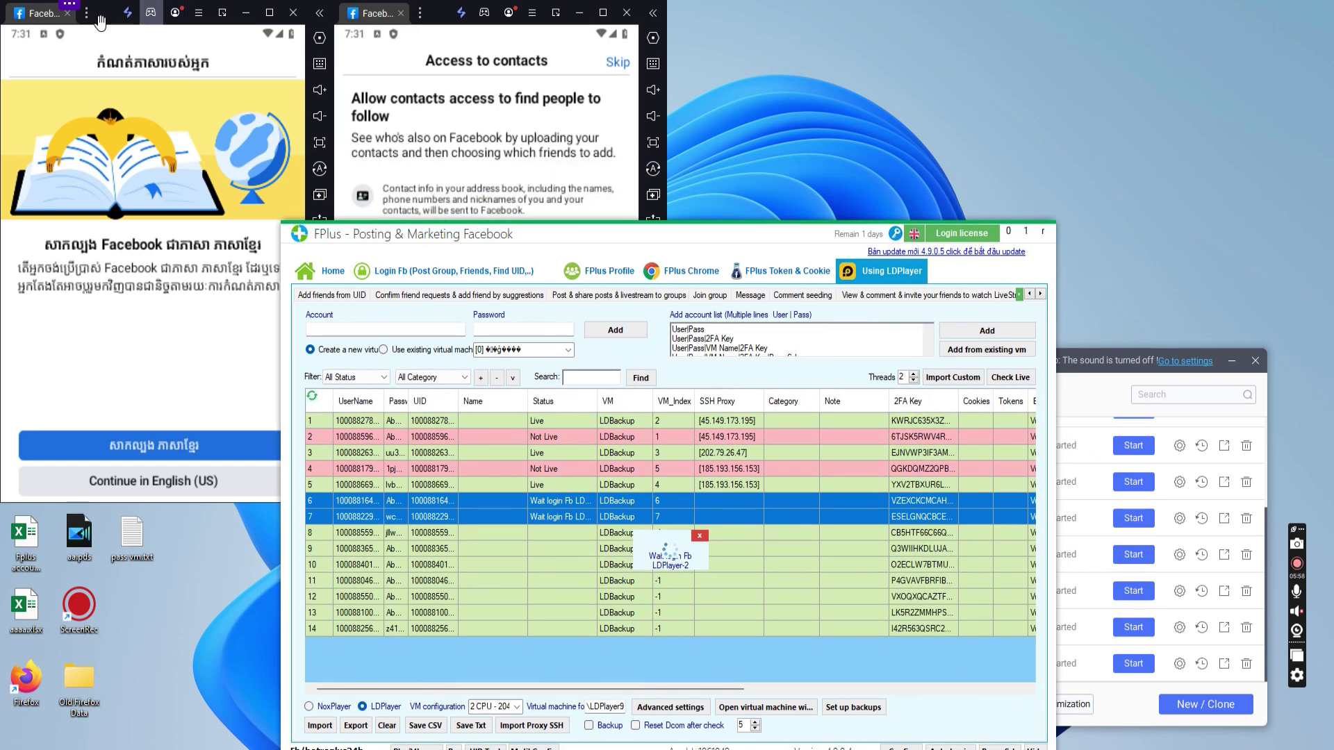
pyautogui.moveTo(754, 240); pyautogui.dragTo(736, 353)
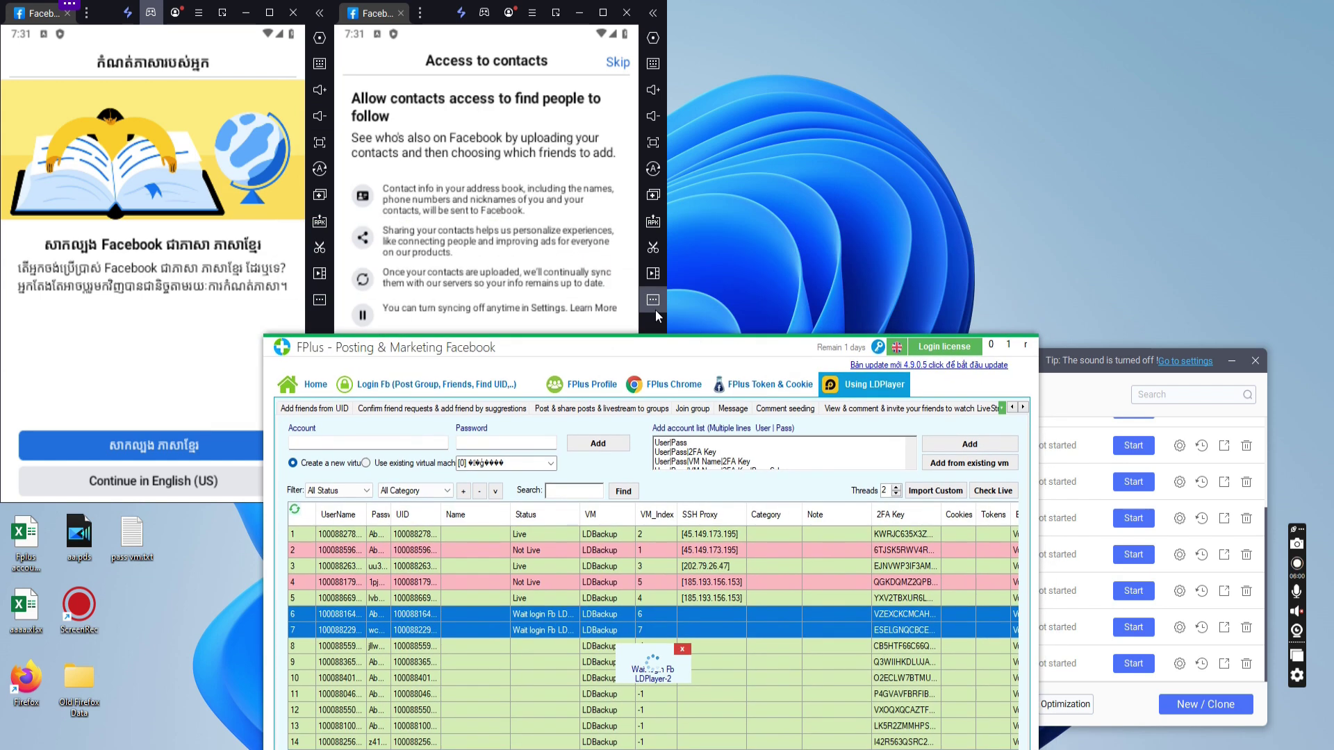
# Step: Set LDPlayer-2's GPS location to the Frederick area and close the GPS settings
pyautogui.click(653, 300)
pyautogui.click(623, 337)
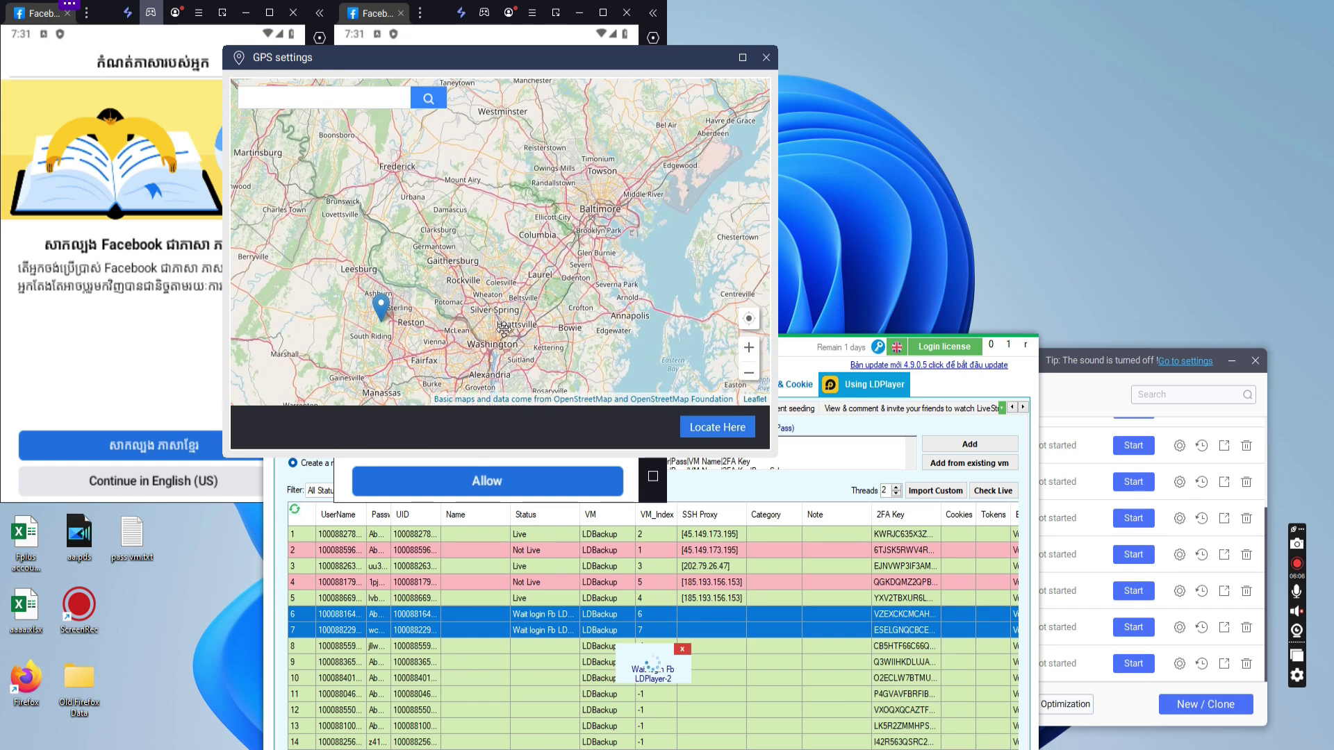
pyautogui.click(478, 222)
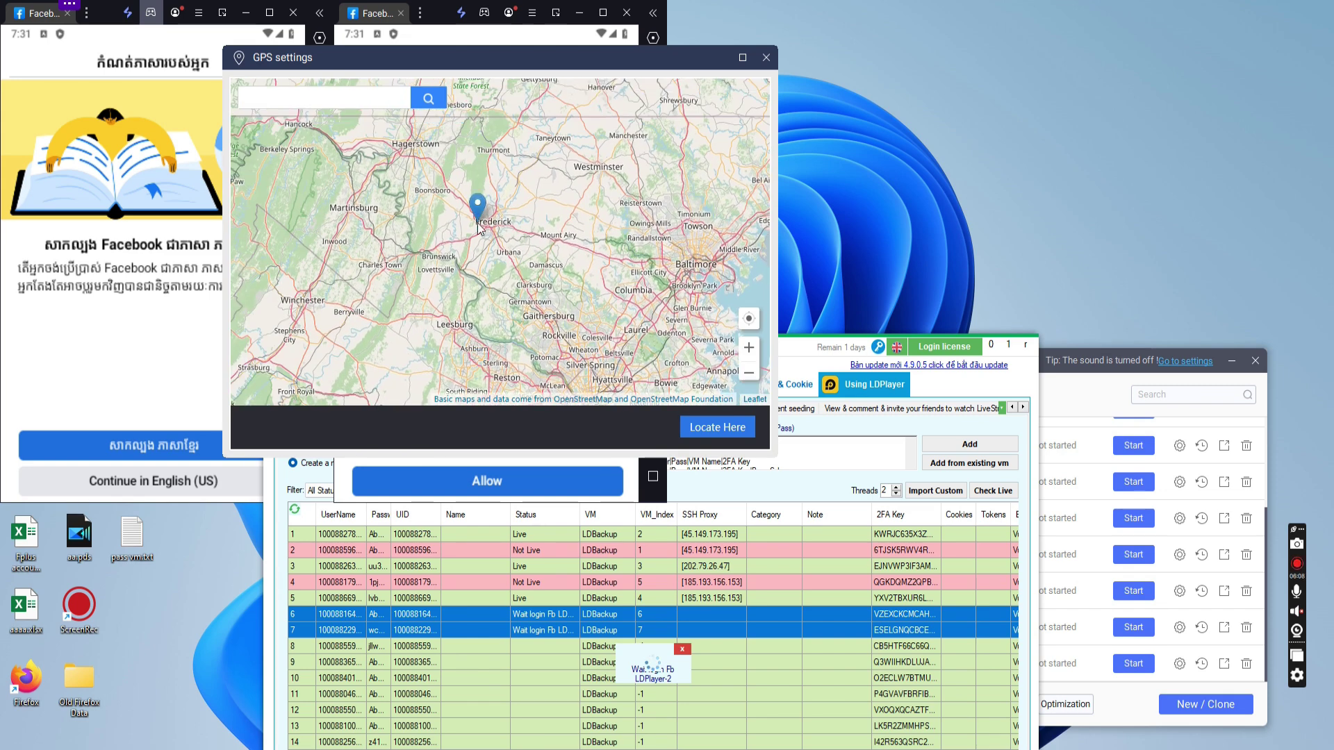
pyautogui.click(715, 427)
pyautogui.click(765, 59)
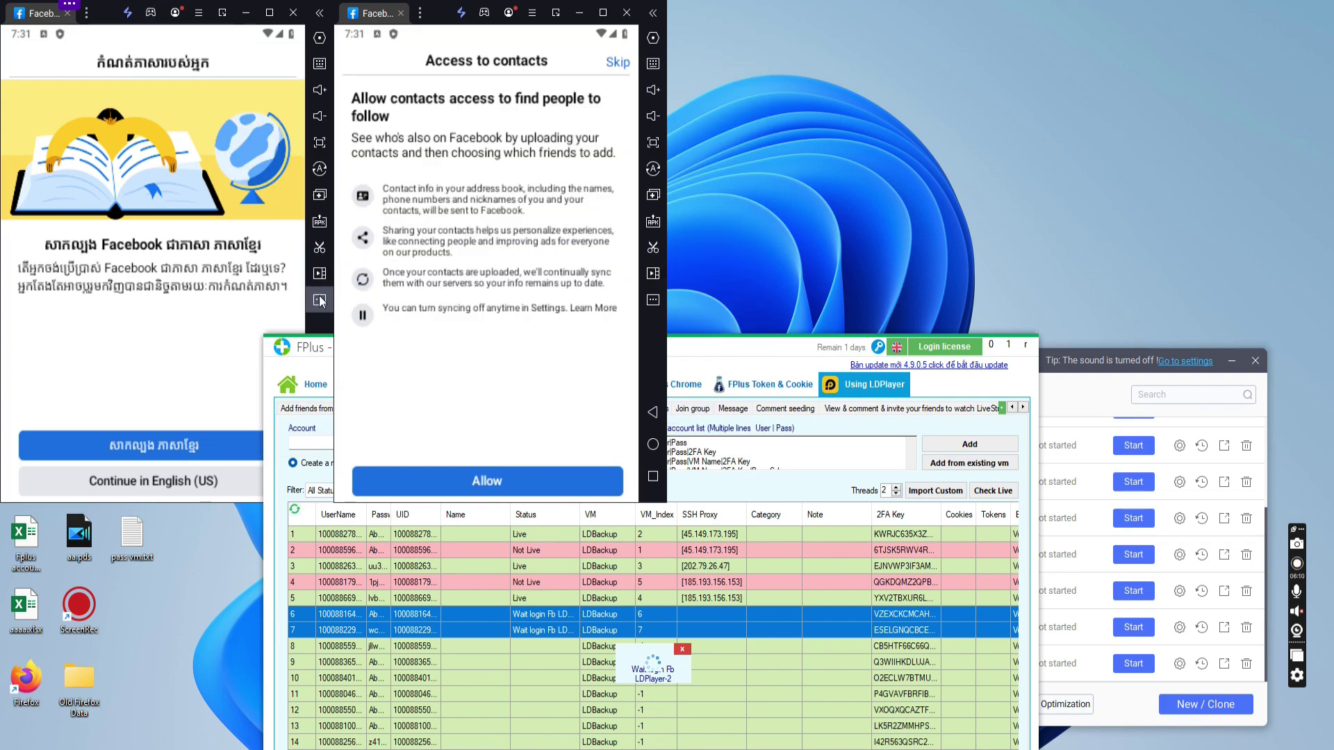
# Step: Set LDPlayer-1's GPS location to the Hagerstown area, northwest of Baltimore
pyautogui.moveTo(320, 299)
pyautogui.click(289, 323)
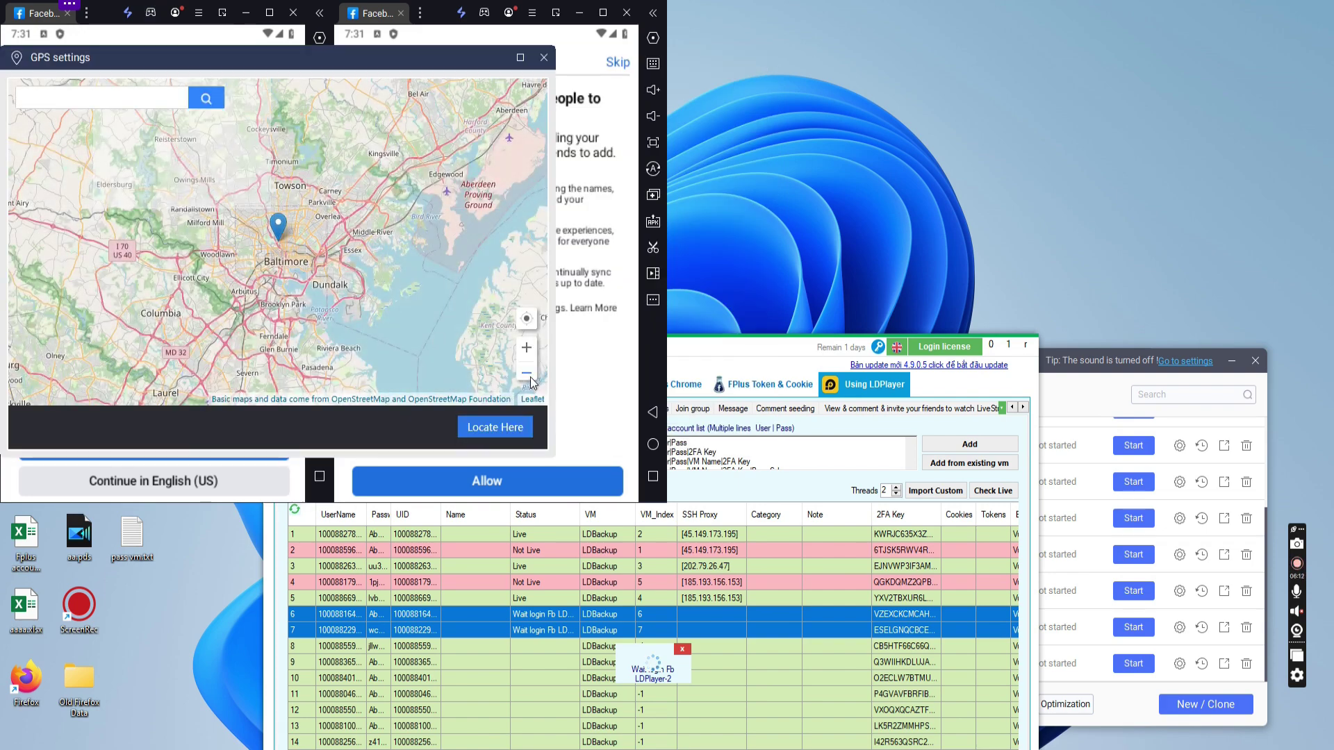
pyautogui.moveTo(295, 260); pyautogui.dragTo(396, 326)
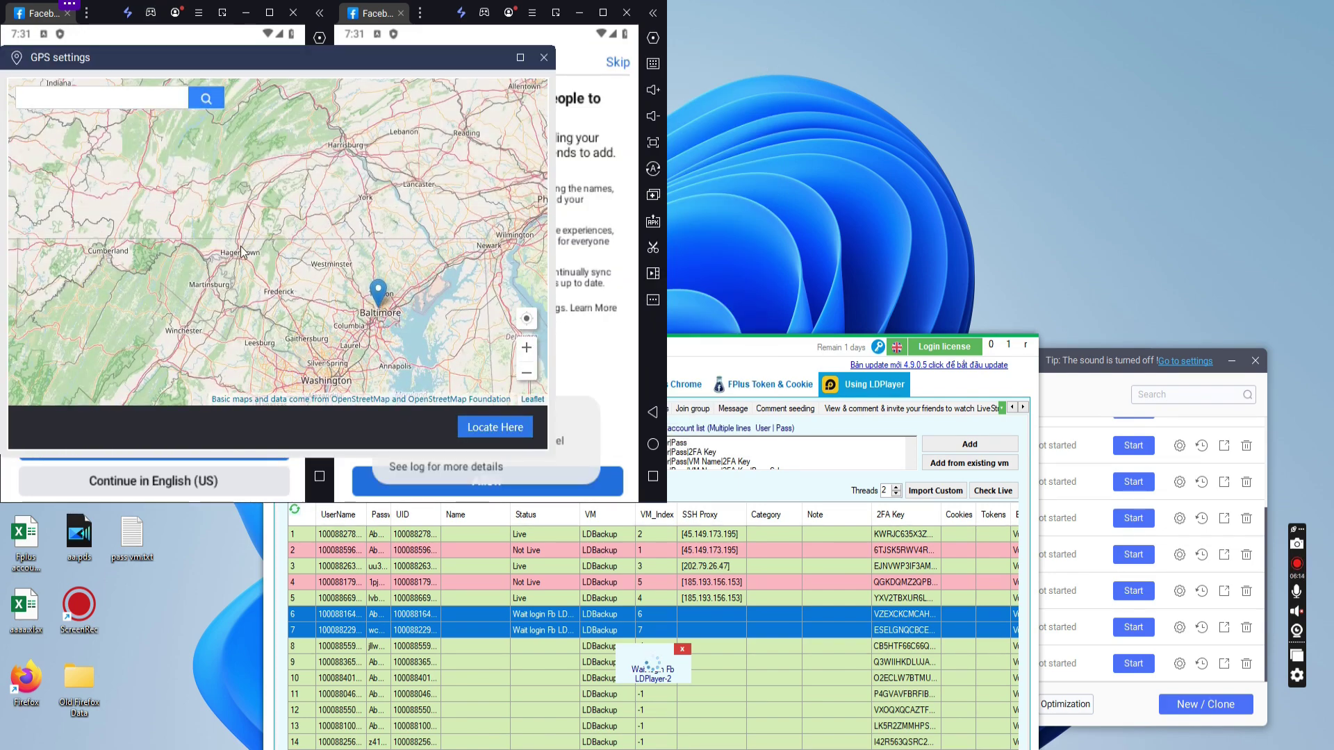
pyautogui.click(240, 243)
pyautogui.click(502, 427)
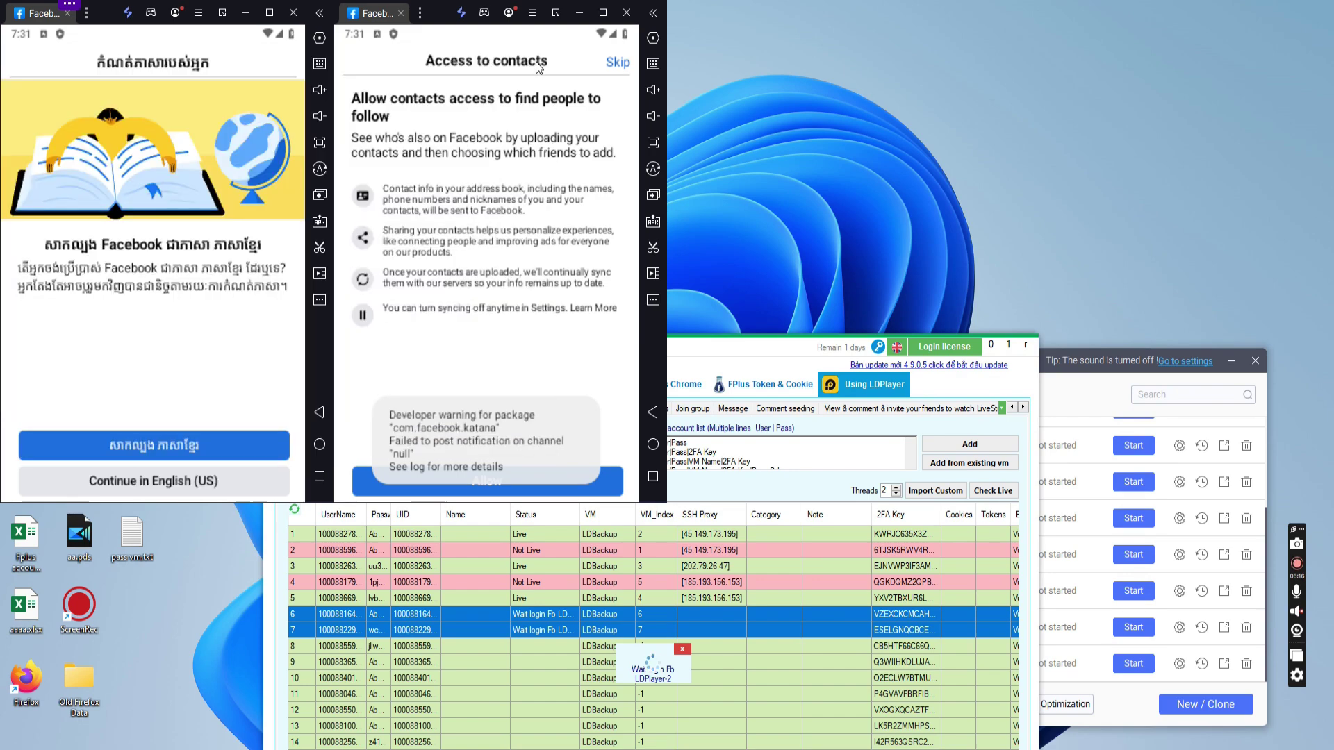
# Step: Bring LDPlayer-2 in front of FPlus, skip Facebook's contacts and phone number setup, and allow location access
pyautogui.click(714, 350)
pyautogui.moveTo(697, 351); pyautogui.dragTo(833, 229)
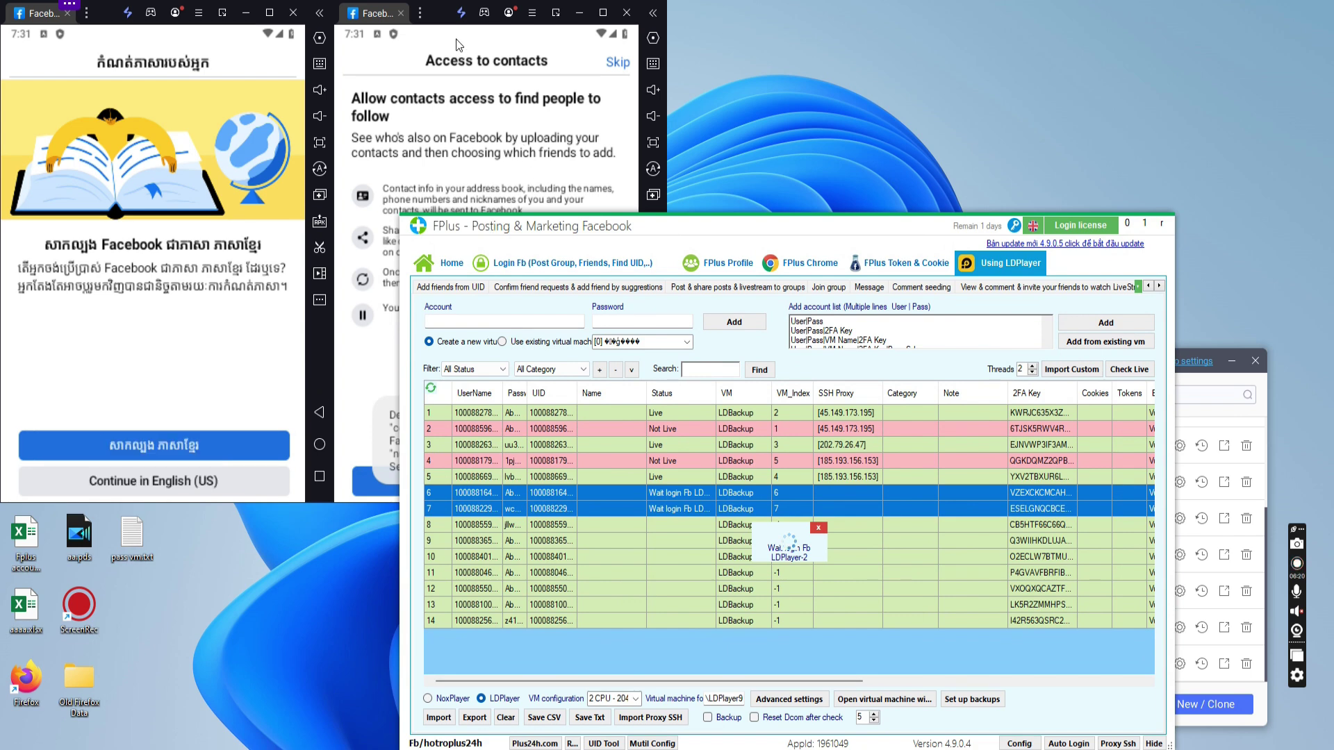
pyautogui.click(365, 381)
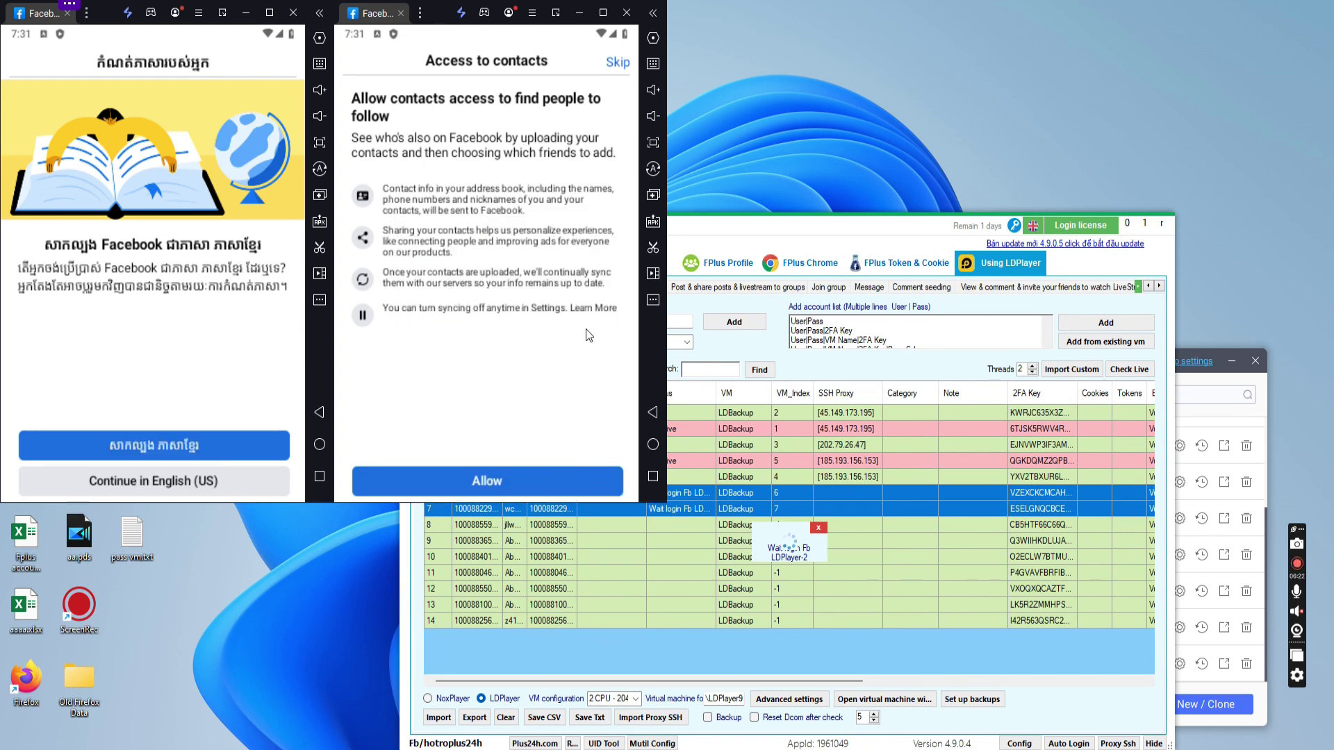
pyautogui.click(617, 63)
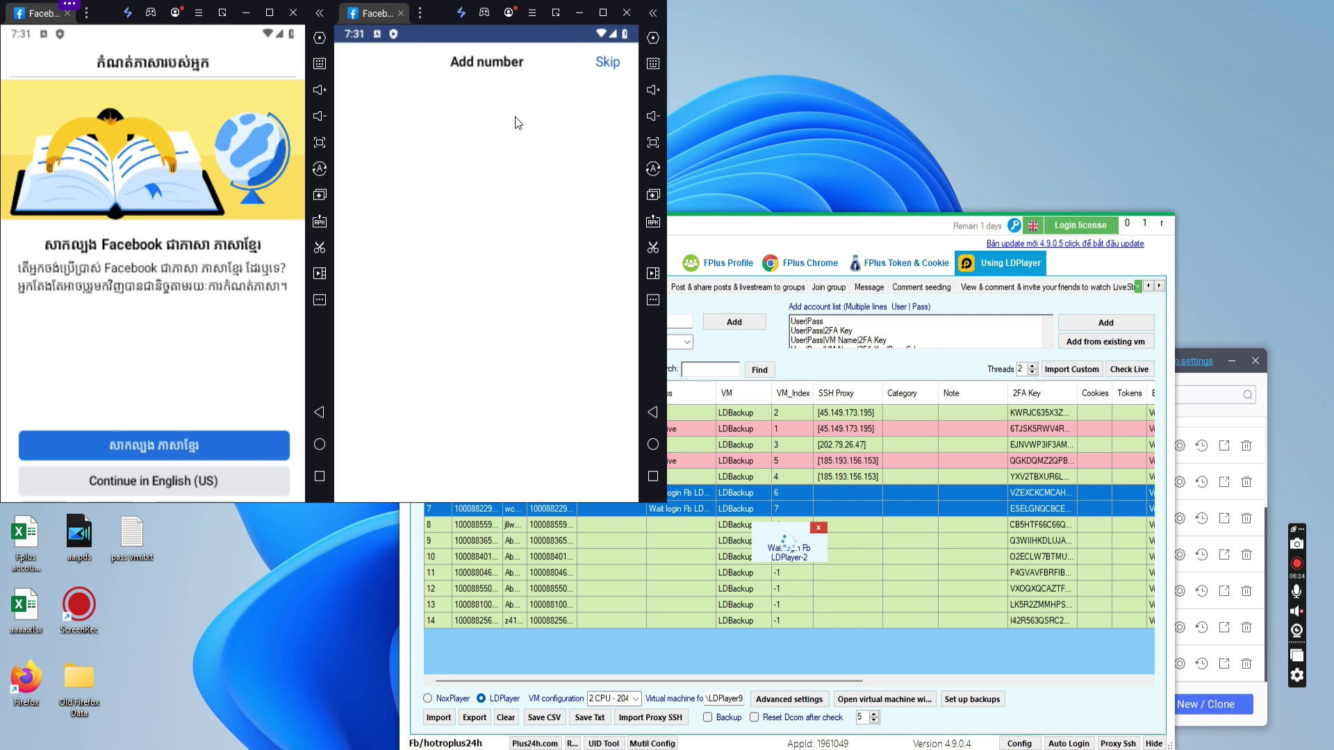
pyautogui.click(618, 62)
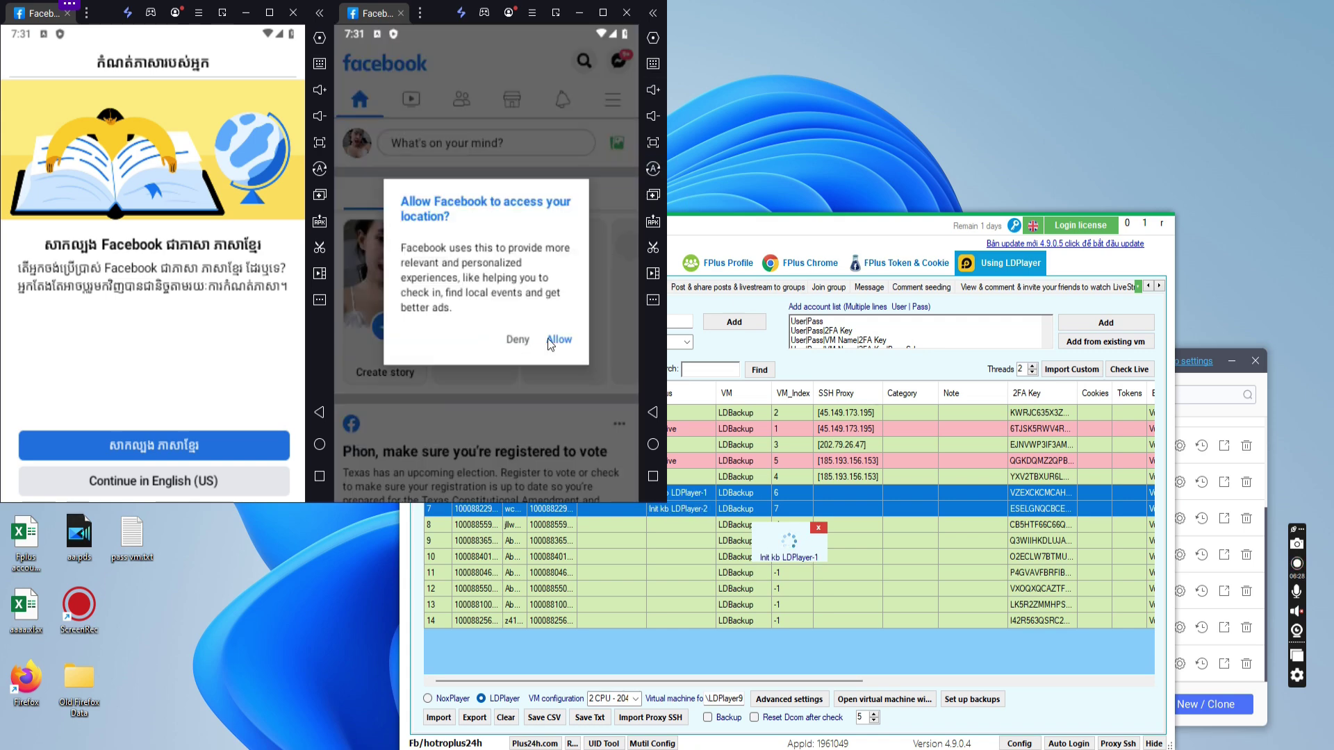
pyautogui.click(559, 339)
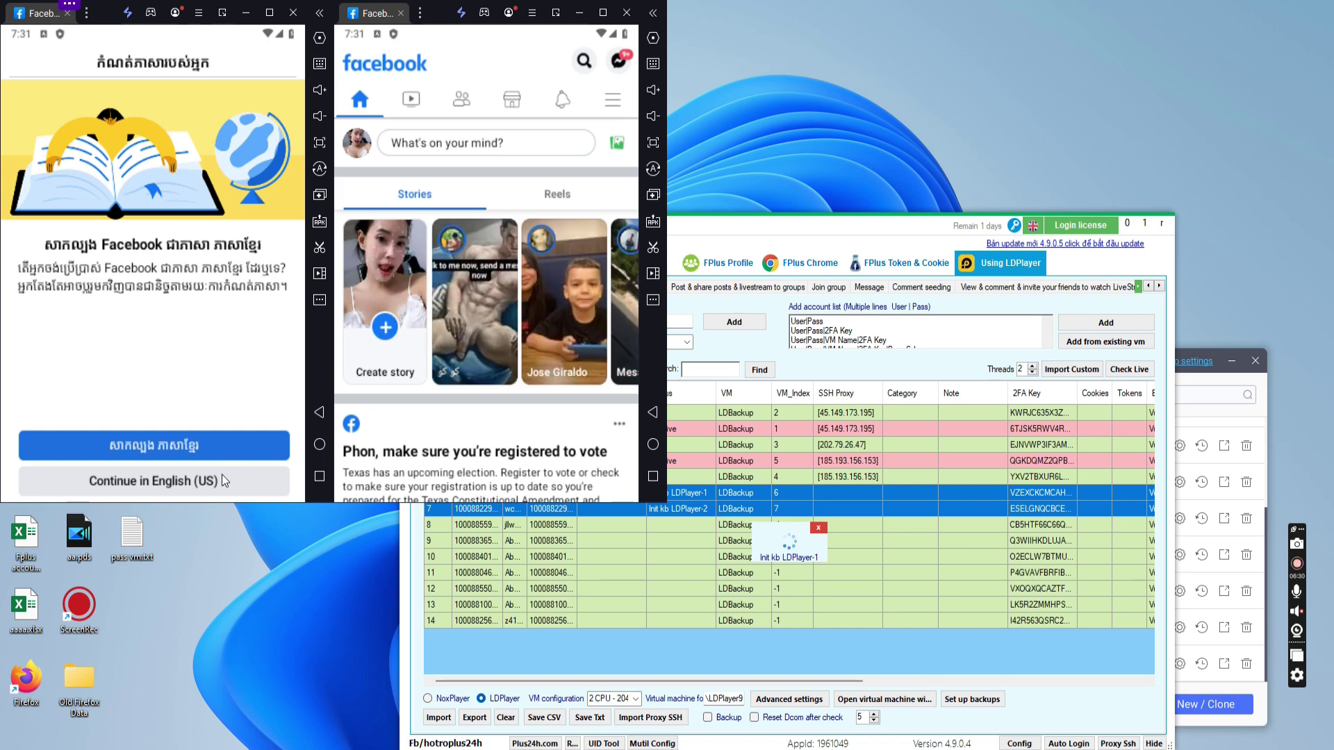
# Step: Continue Facebook in English (US) on LDPlayer-1 and deny it location access
pyautogui.click(219, 476)
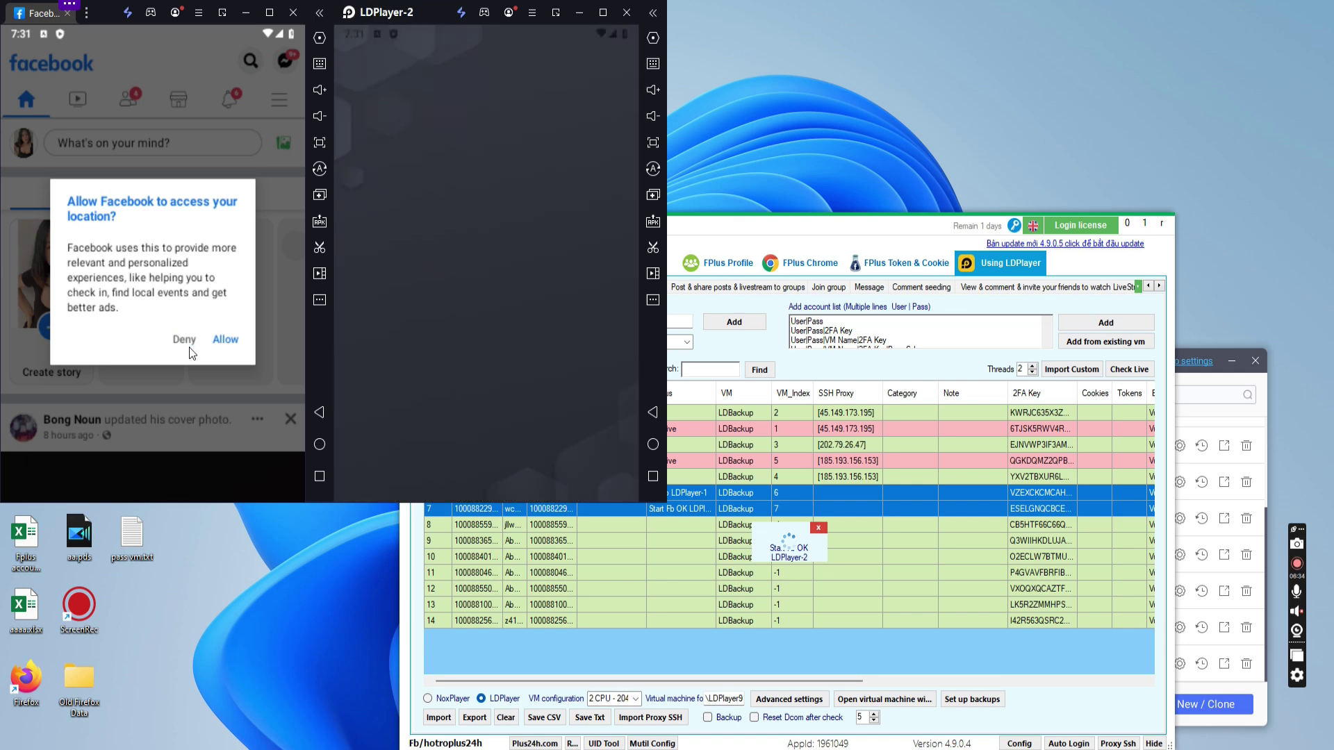
pyautogui.click(185, 337)
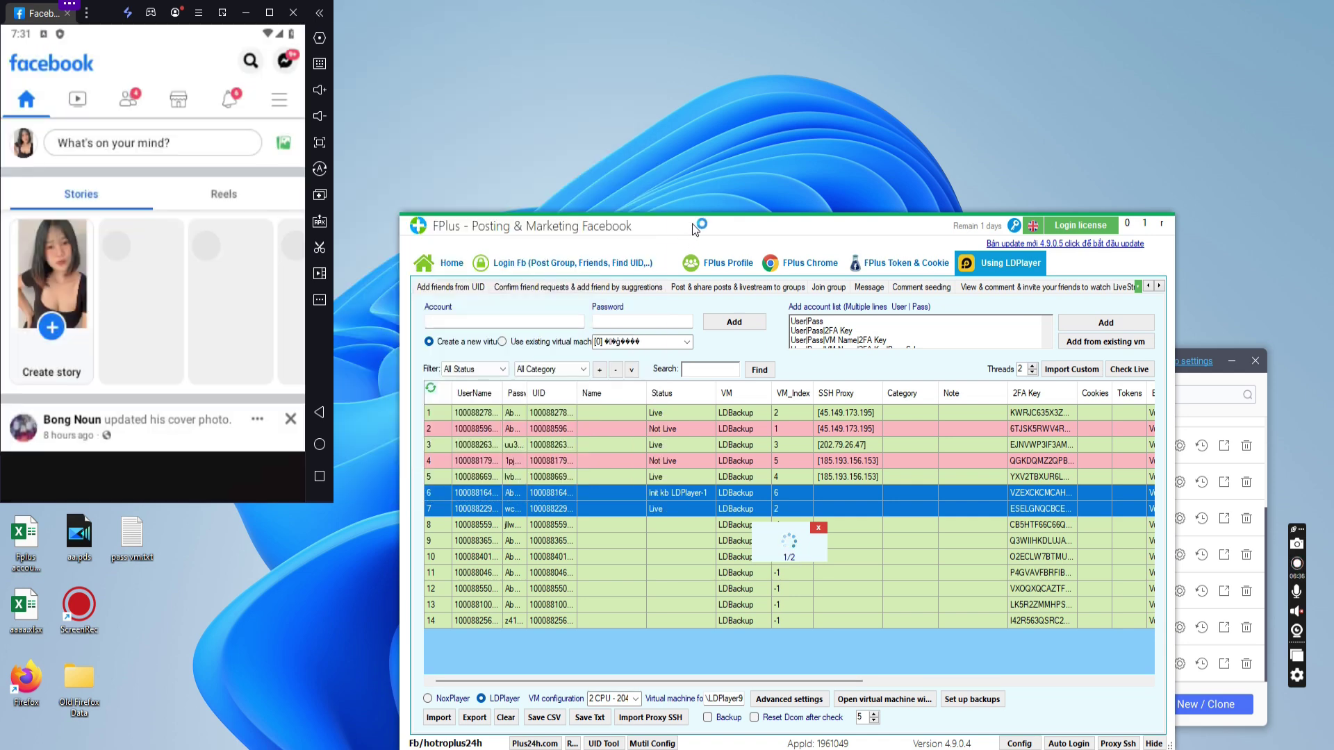
pyautogui.rightClick(645, 493)
pyautogui.click(671, 405)
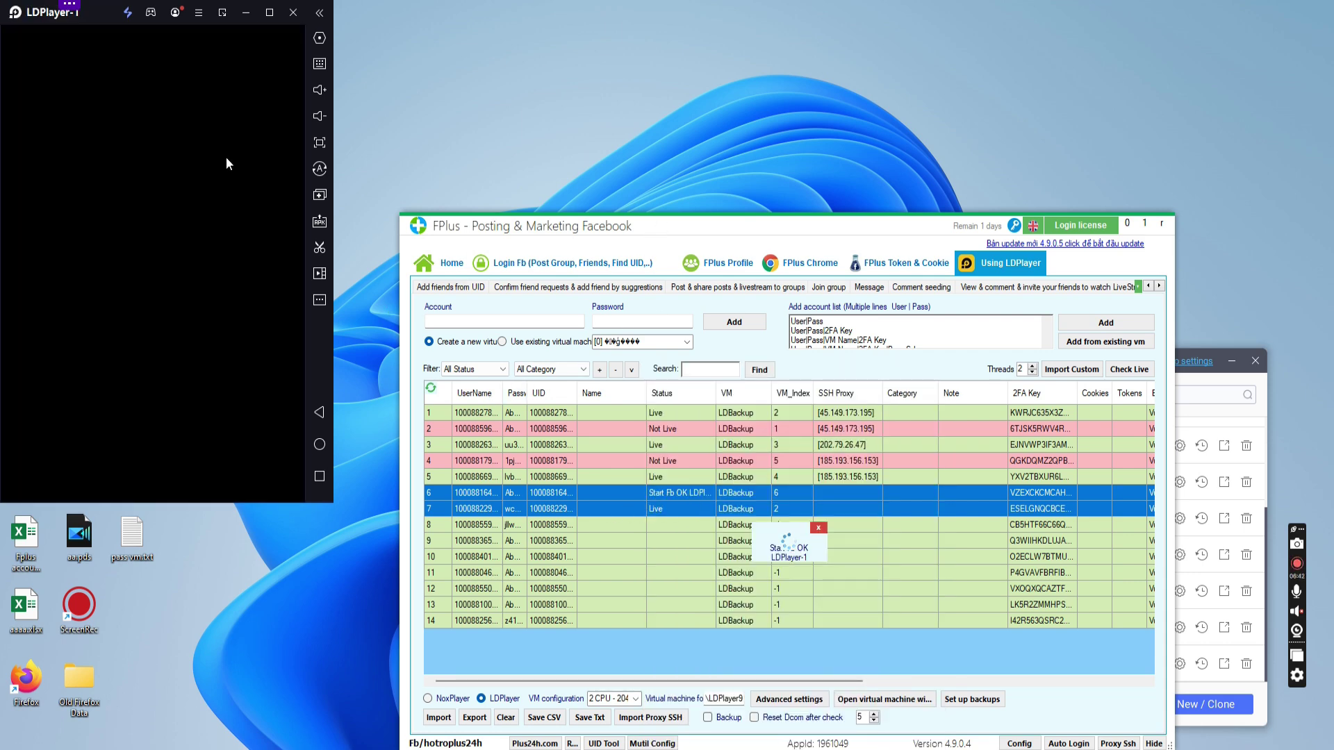
pyautogui.click(674, 425)
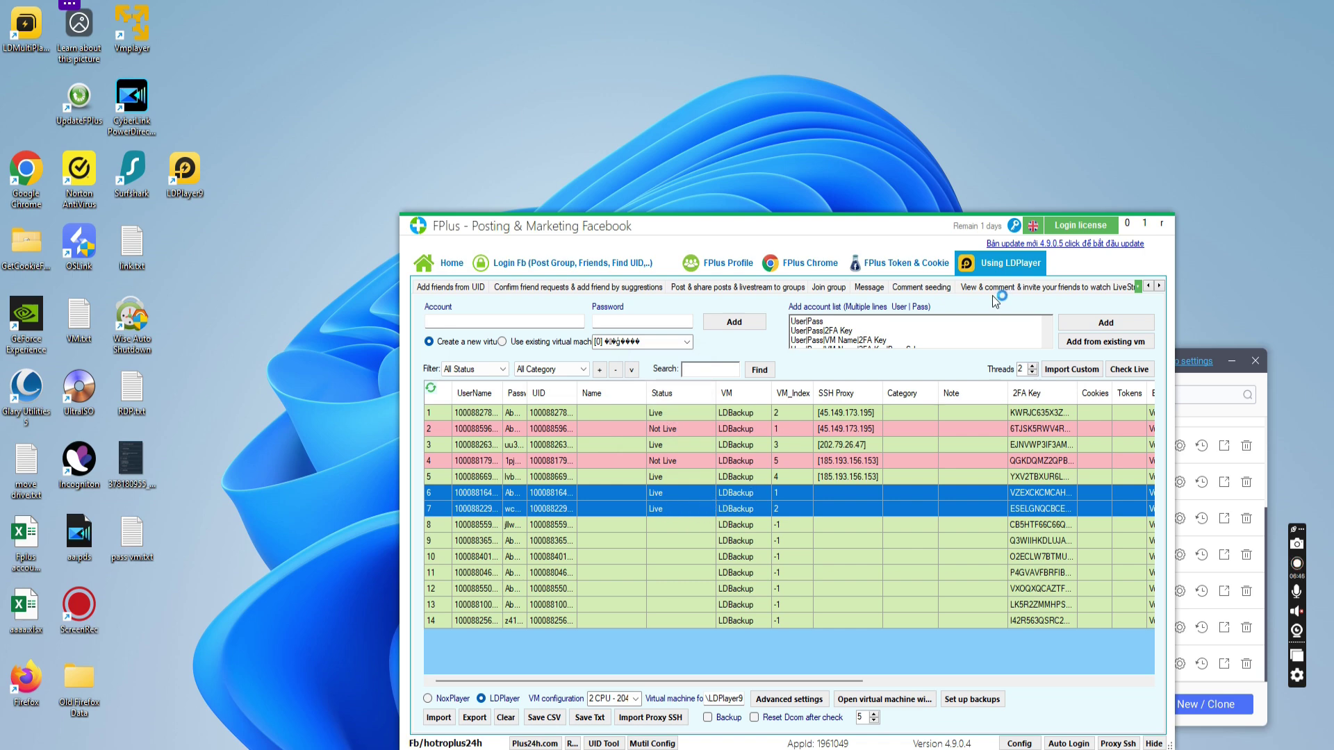
# Step: Add virtual machines LDPlayer-6 and LDPlayer-7 to the list for confirming friend requests and adding suggested friends
pyautogui.click(833, 287)
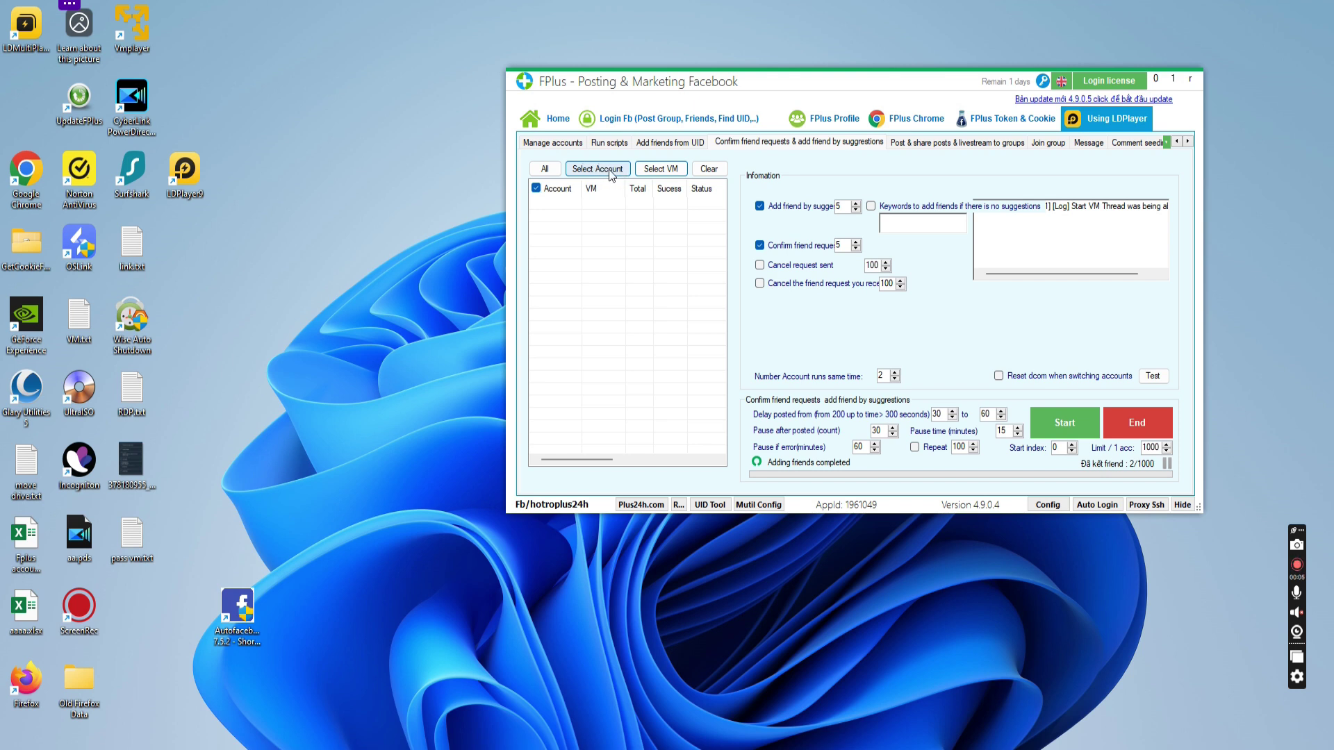
pyautogui.click(677, 174)
pyautogui.click(695, 194)
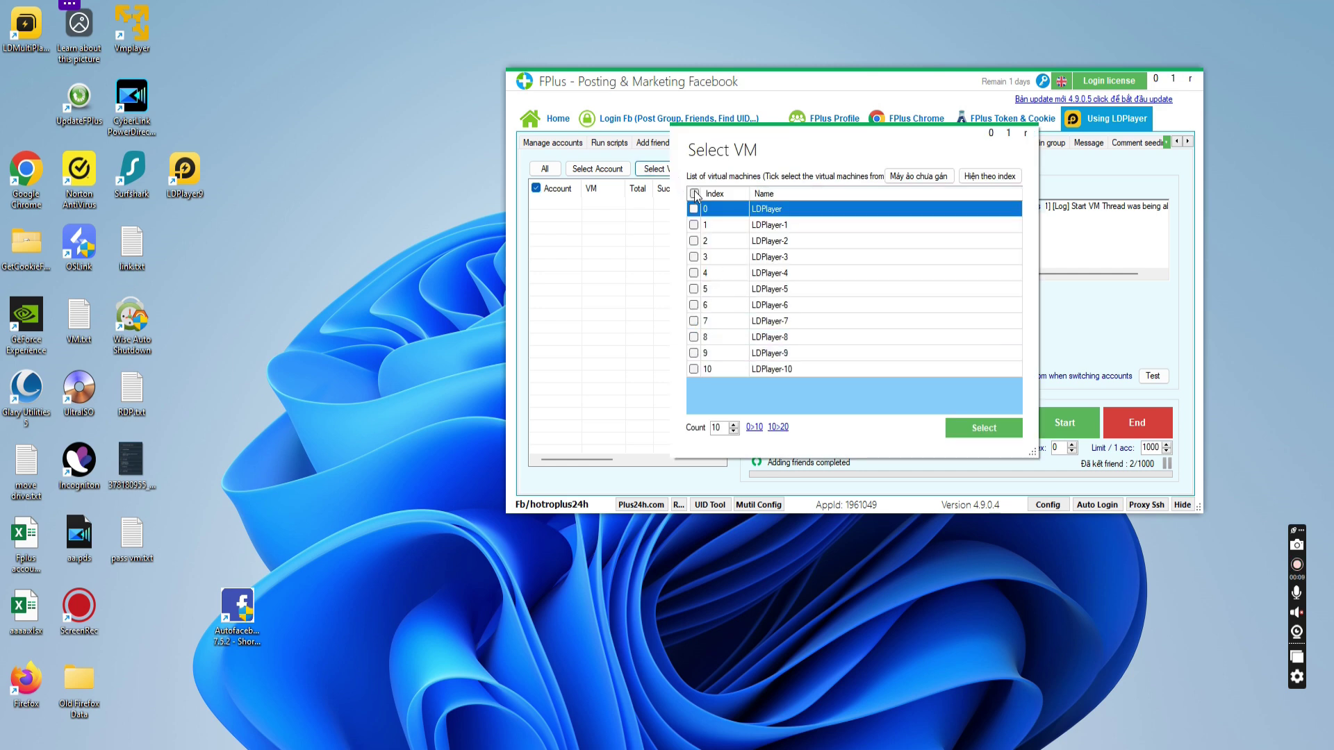
pyautogui.click(694, 306)
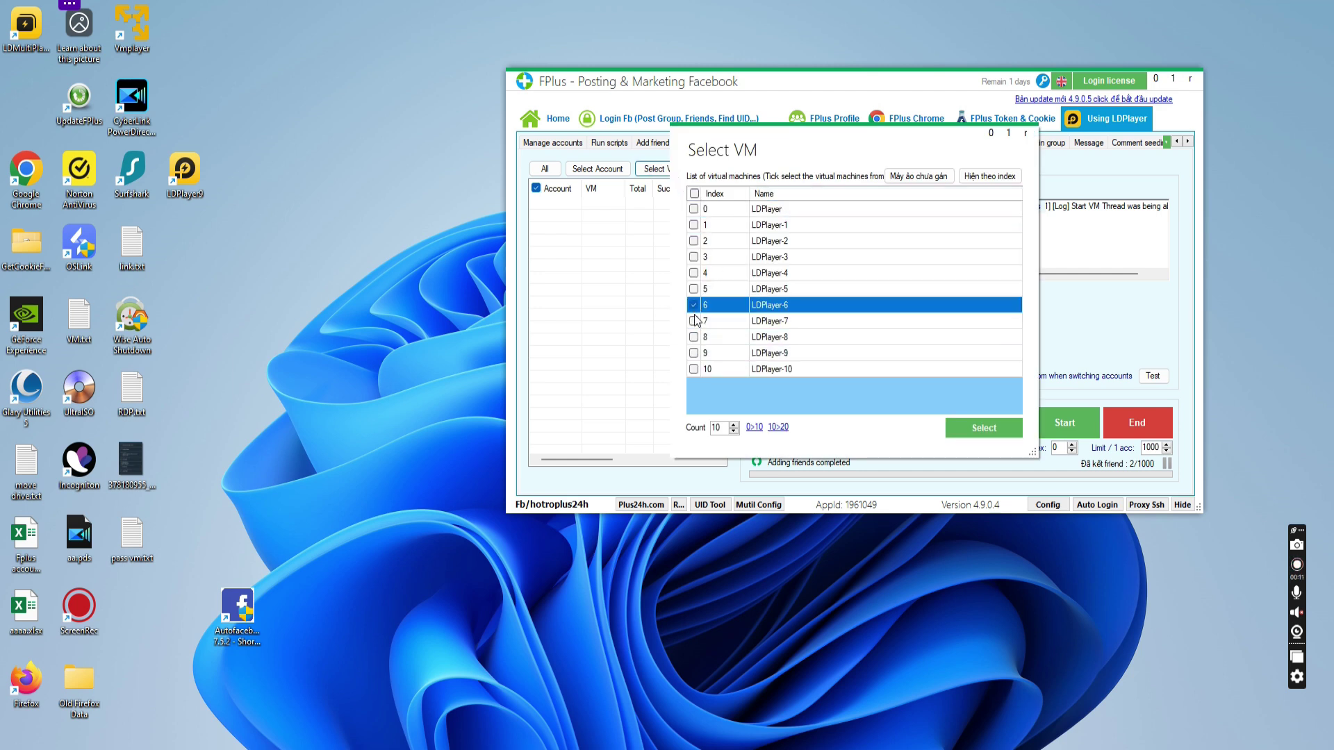
pyautogui.click(694, 322)
pyautogui.click(969, 425)
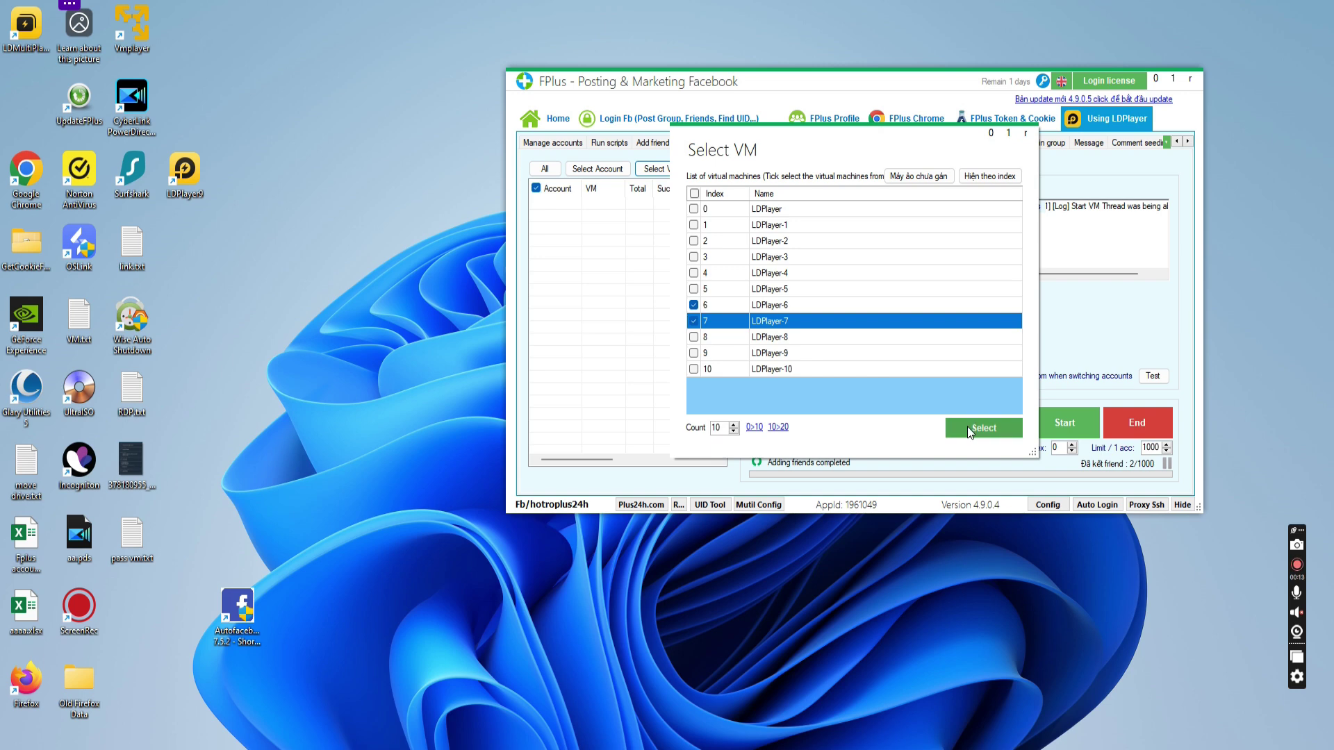
# Step: Check in the account manager which virtual machines are assigned to accounts 6 and 7
pyautogui.click(560, 143)
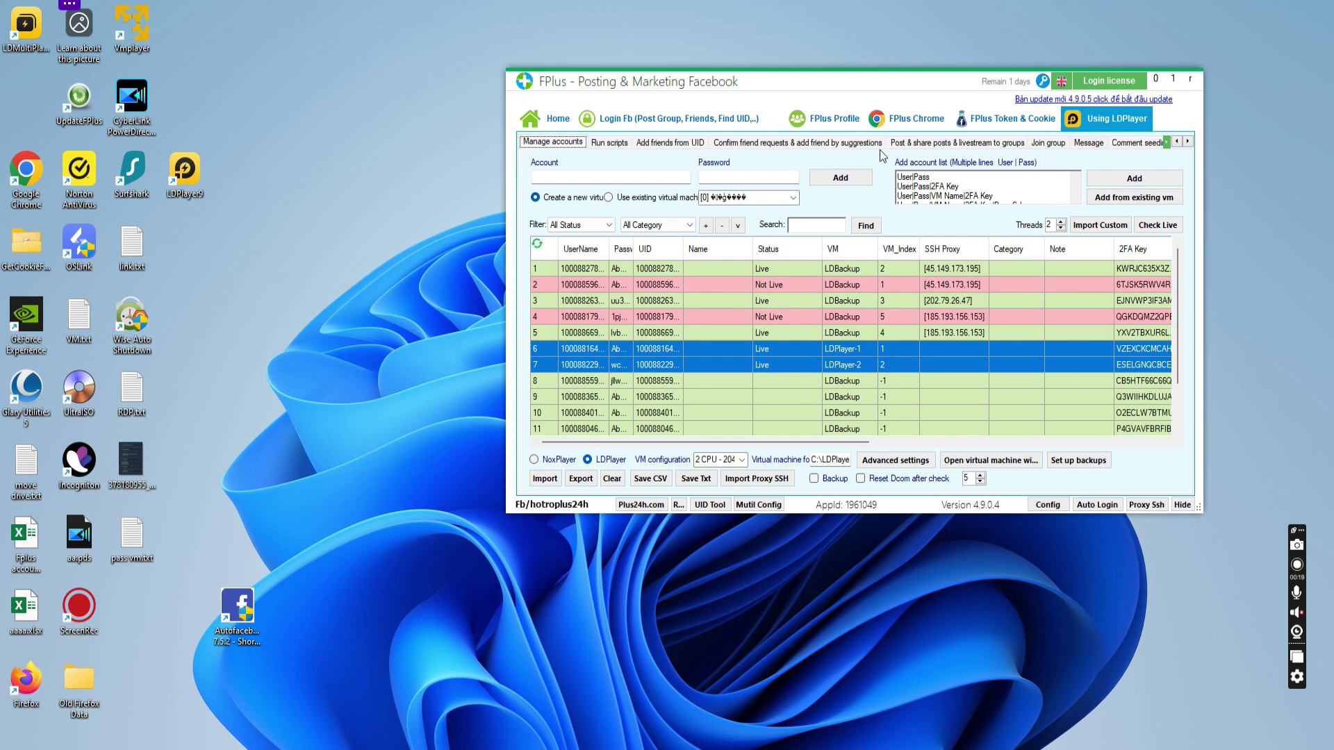
pyautogui.click(1187, 143)
pyautogui.click(1187, 143)
pyautogui.click(1188, 143)
pyautogui.click(1188, 143)
pyautogui.click(1181, 143)
pyautogui.click(1181, 143)
pyautogui.click(1181, 143)
pyautogui.click(1180, 143)
pyautogui.click(1180, 143)
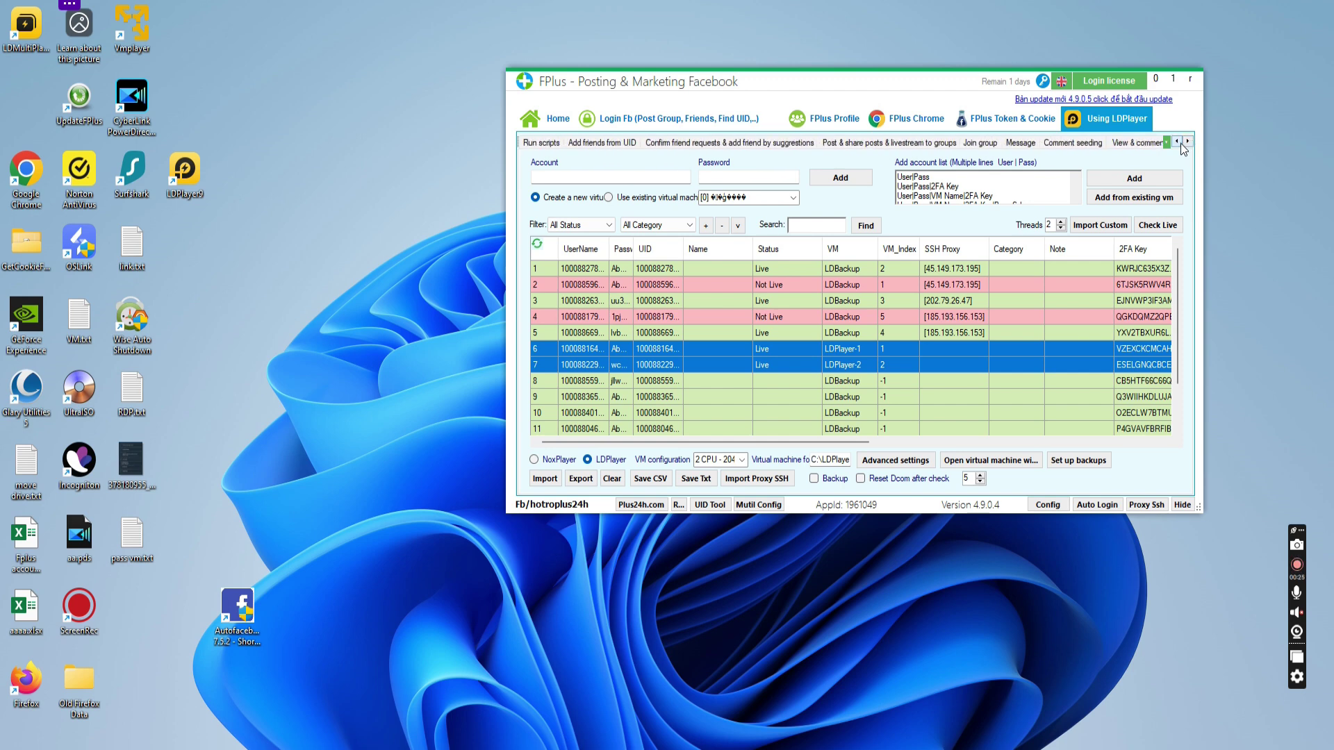
# Step: Remove the index 6 and 7 machines from the list for confirming friend requests and adding suggested friends
pyautogui.click(756, 143)
pyautogui.click(632, 205)
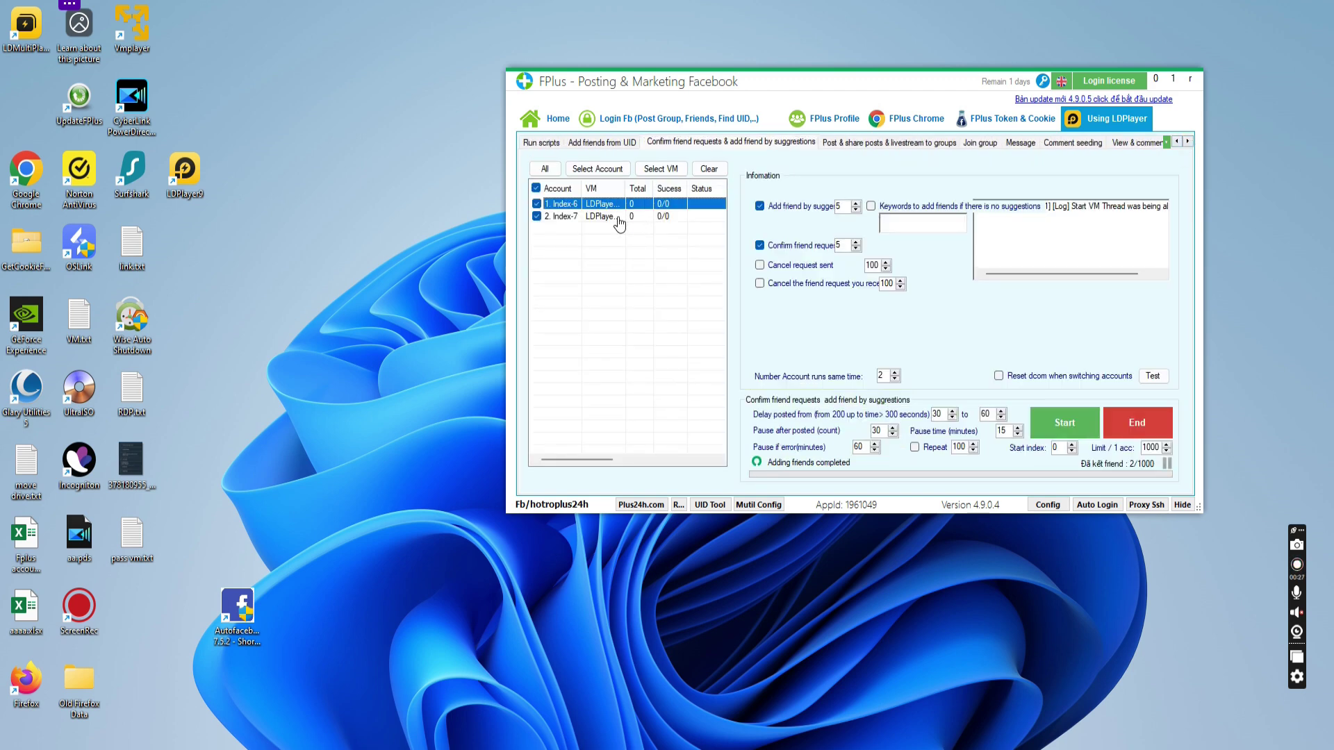
pyautogui.rightClick(619, 217)
pyautogui.click(669, 260)
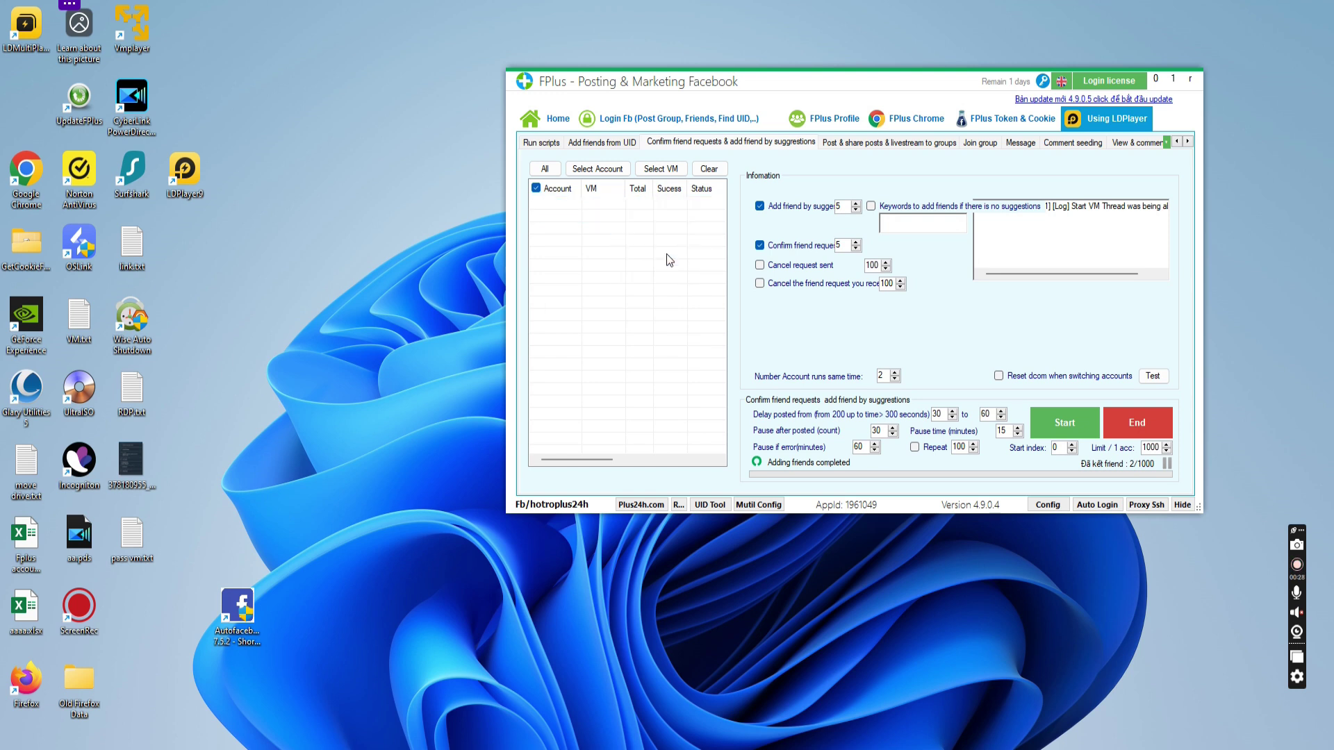
# Step: Add LDPlayer-1 and LDPlayer-2 to the friend request list and start the run
pyautogui.click(660, 168)
pyautogui.click(694, 193)
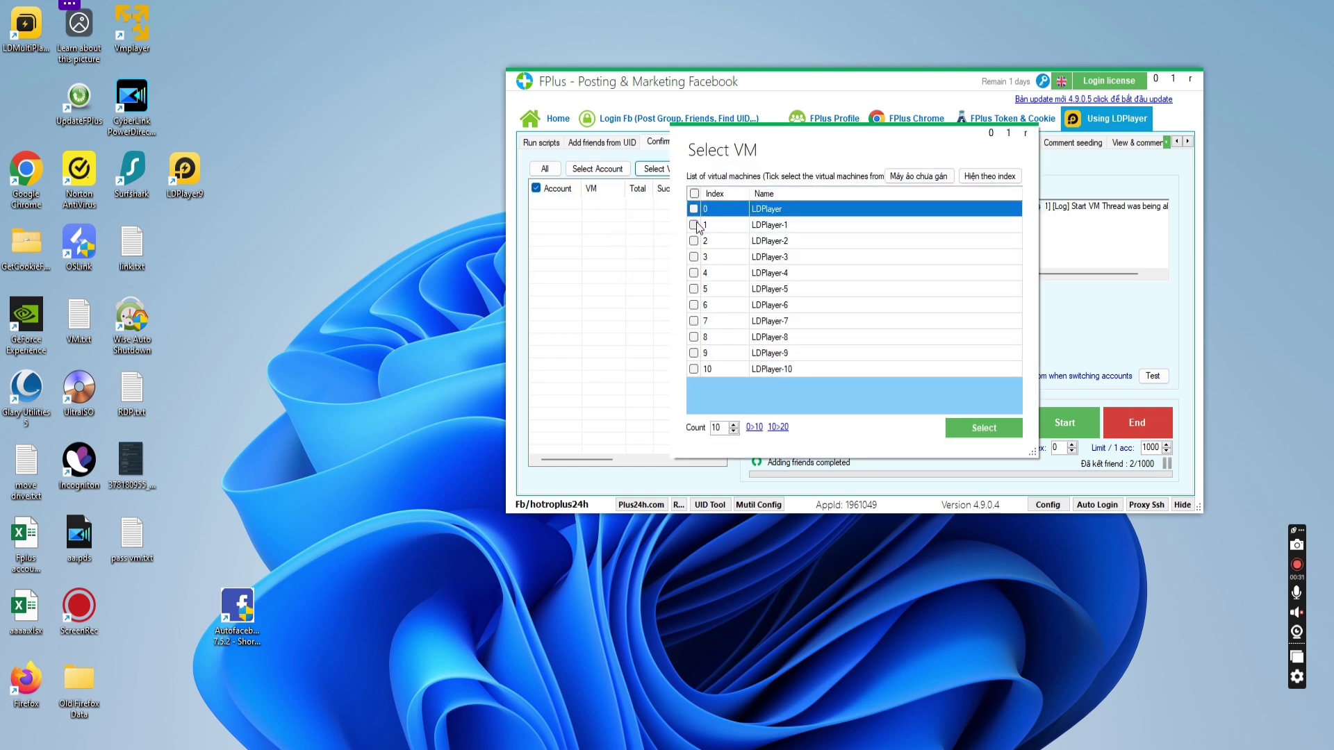
pyautogui.click(693, 224)
pyautogui.click(693, 240)
pyautogui.click(978, 426)
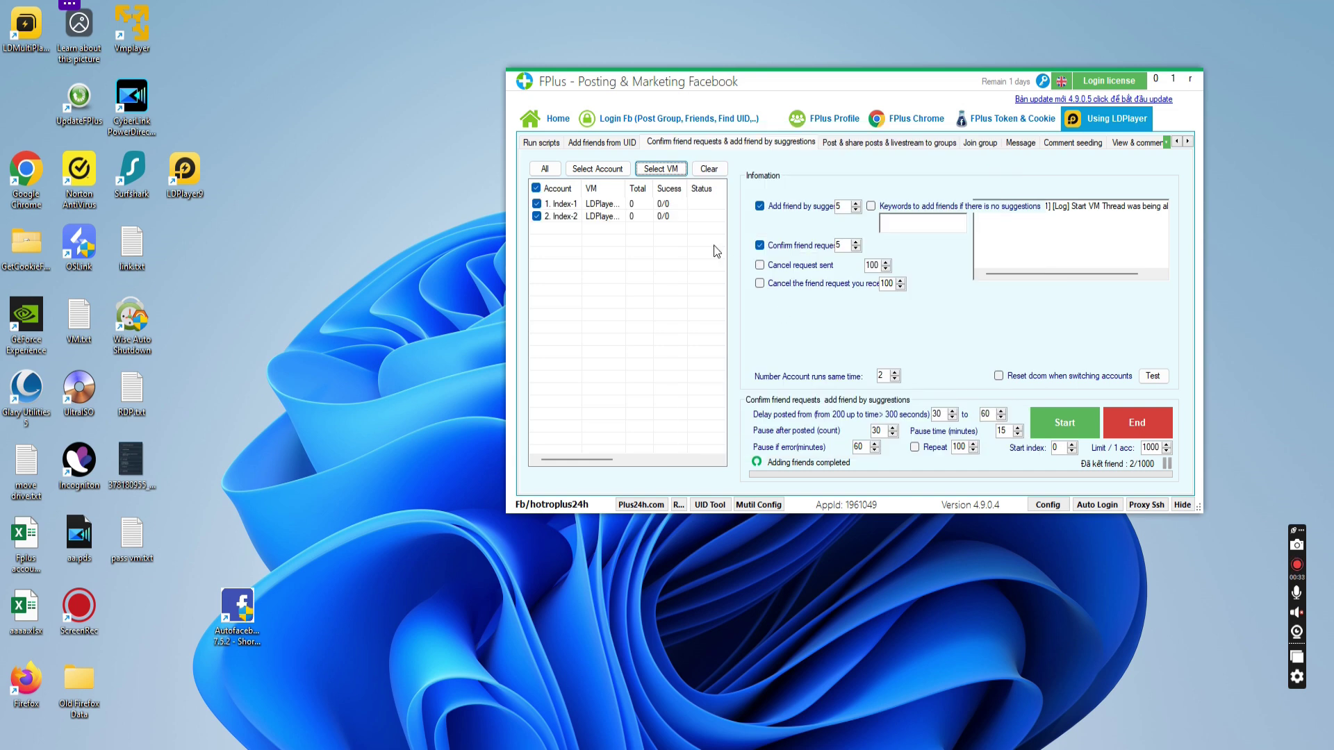
pyautogui.click(1074, 432)
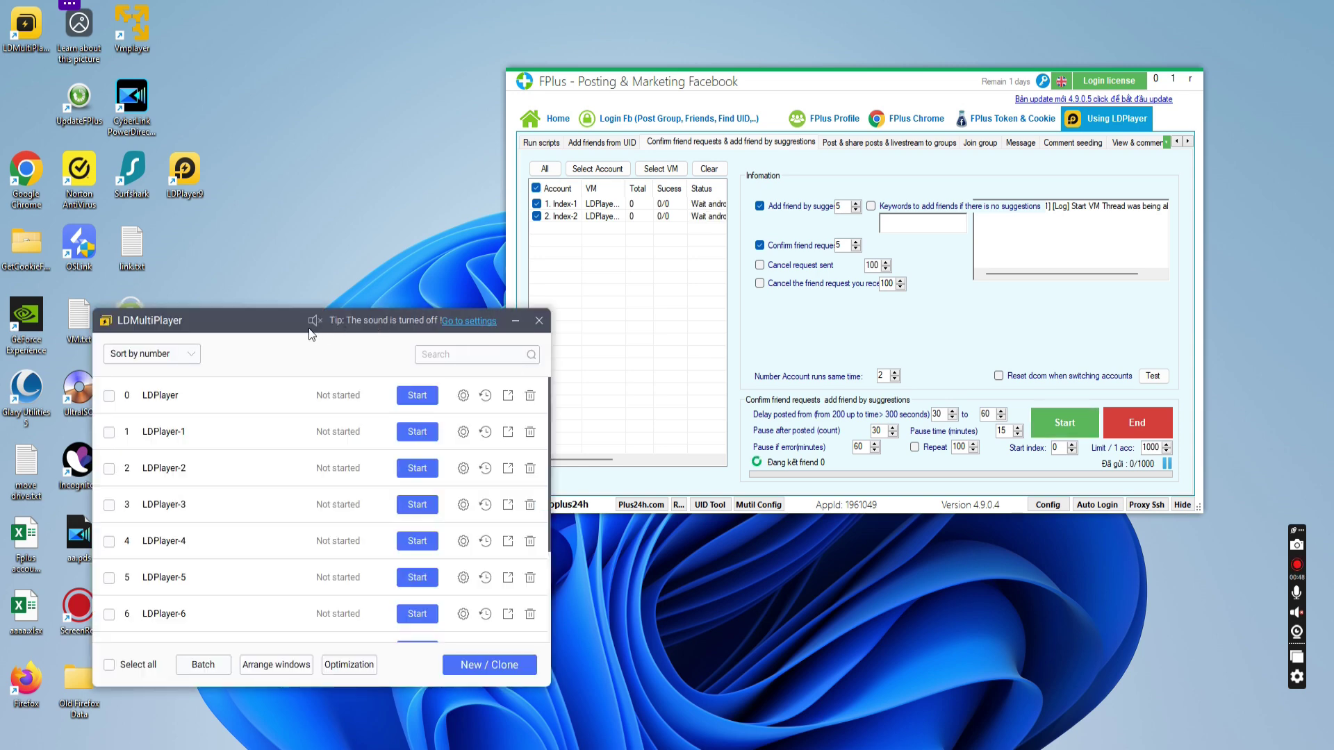
# Step: Minimize the LDMultiPlayer window and refresh the desktop
pyautogui.click(514, 324)
pyautogui.rightClick(405, 327)
pyautogui.click(443, 387)
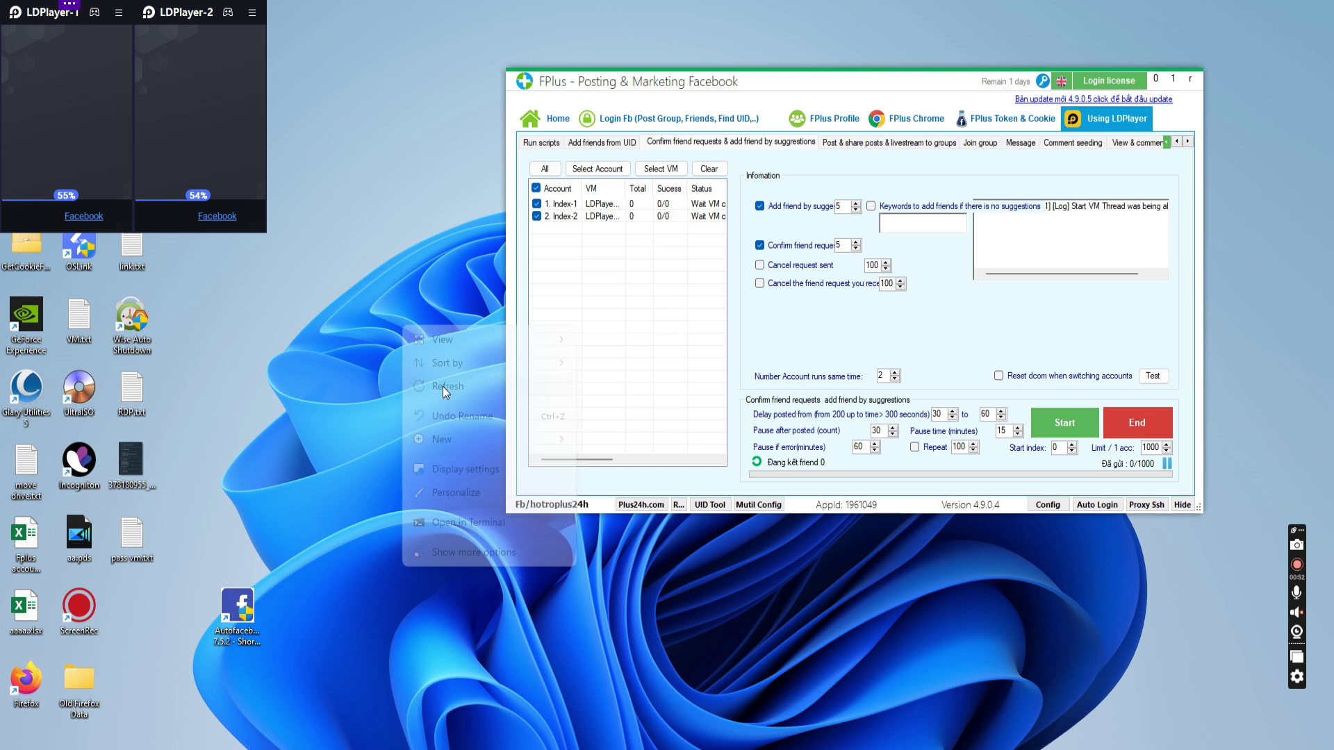
pyautogui.rightClick(386, 285)
pyautogui.click(447, 345)
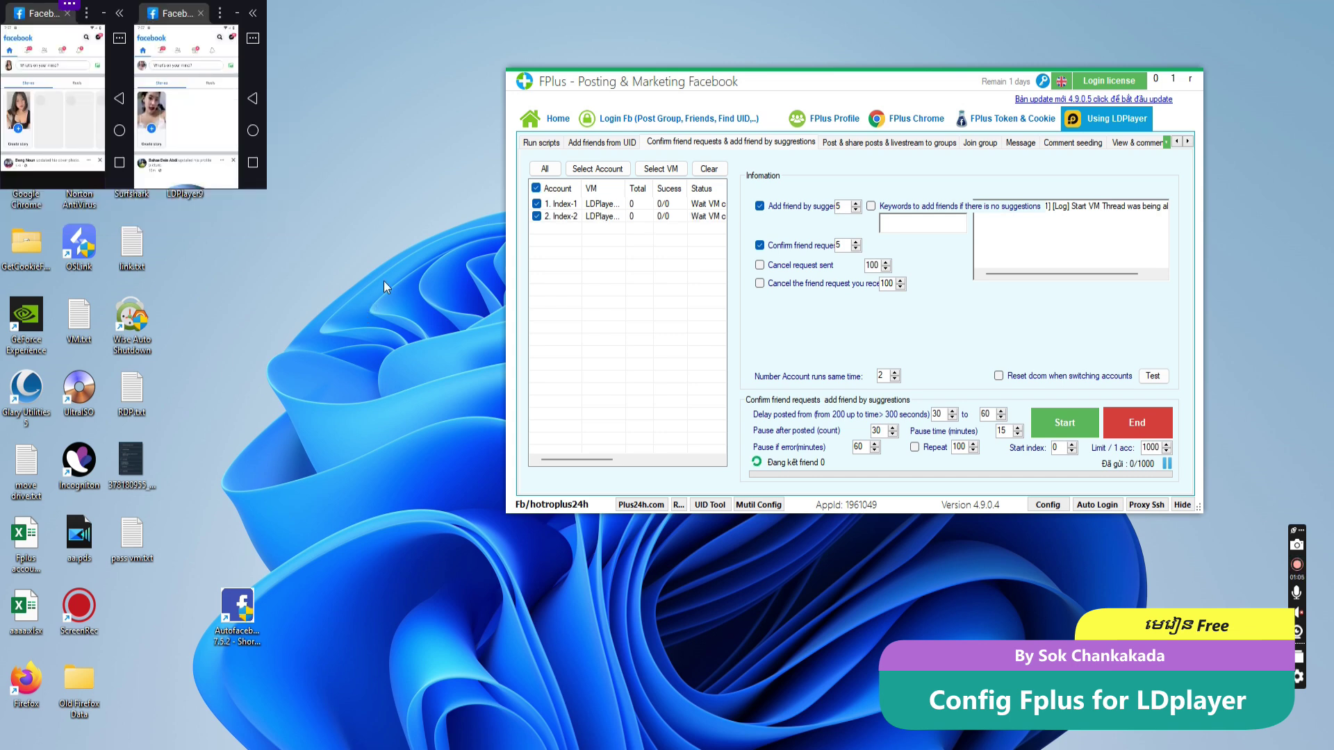
pyautogui.rightClick(289, 335)
pyautogui.click(339, 397)
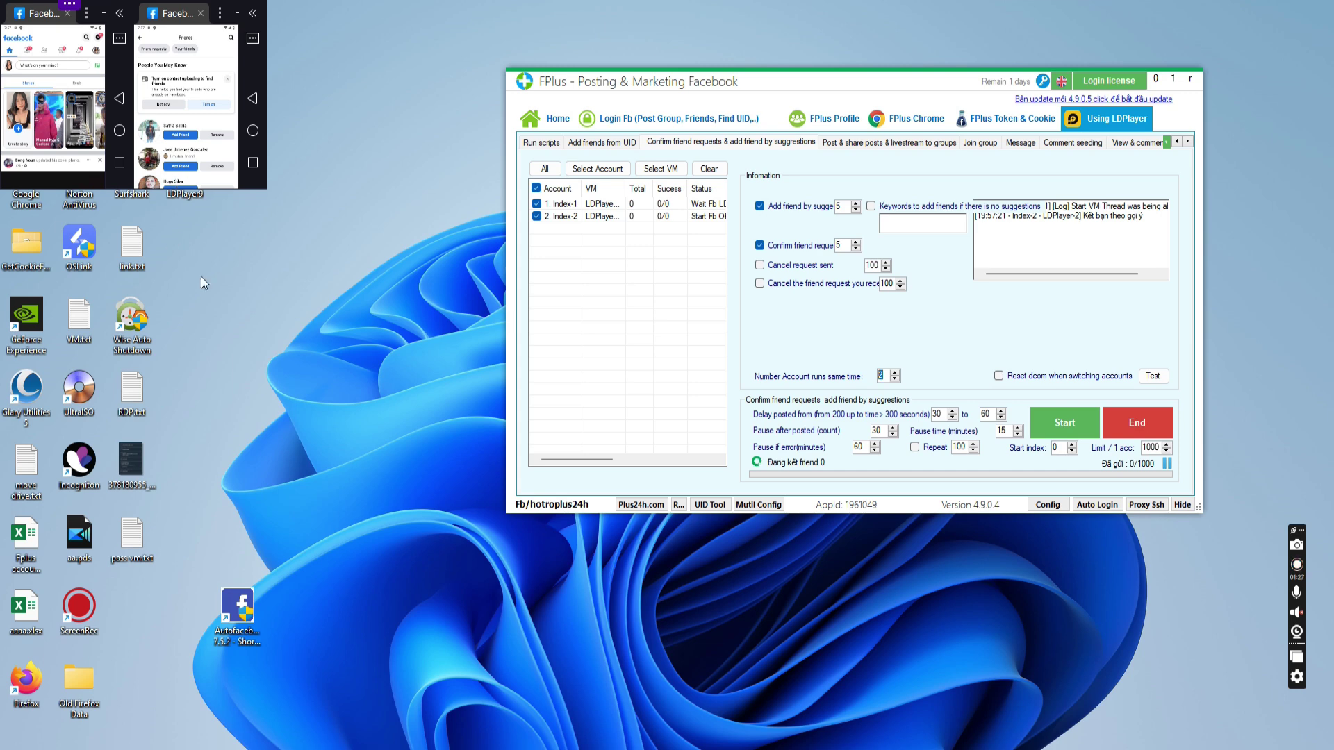
pyautogui.rightClick(368, 313)
pyautogui.click(406, 380)
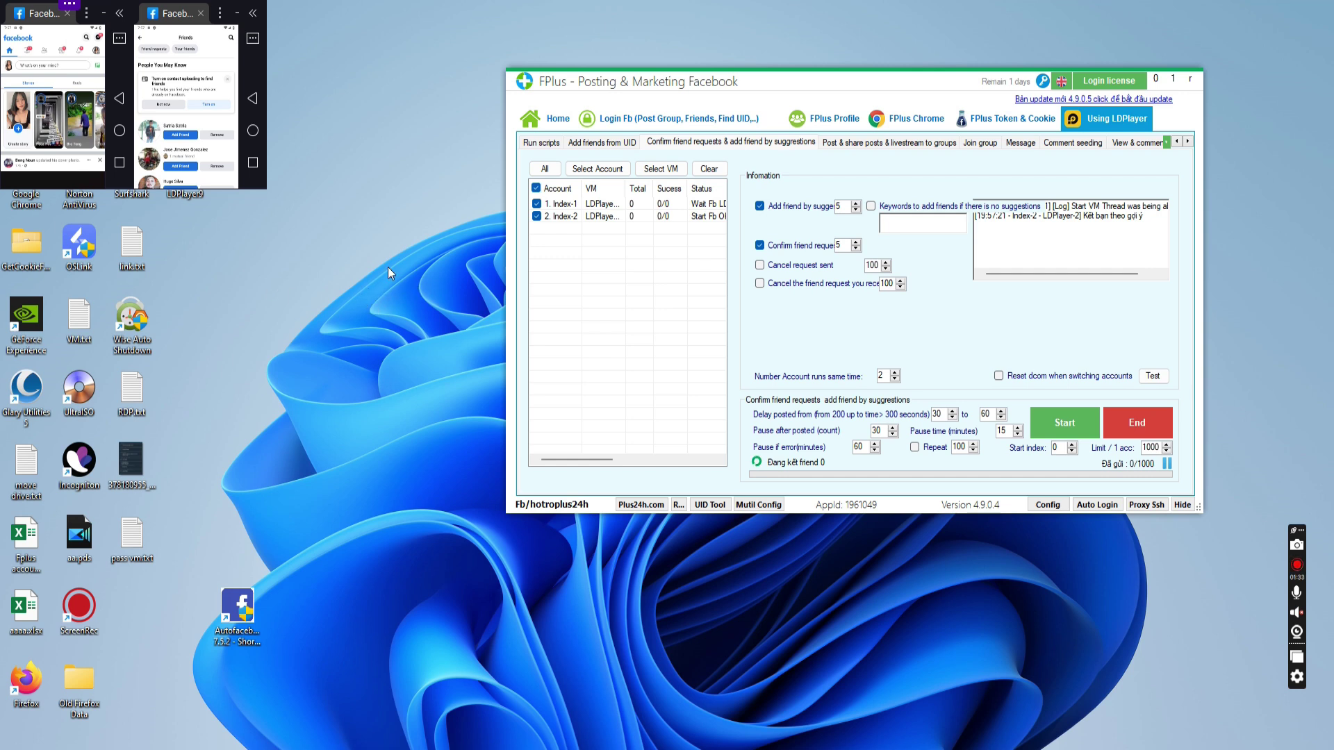
# Step: Look through the LDPlayer automation features, from account management and friend requests to joining groups, messaging, comment seeding, unfriending and changing info
pyautogui.click(1189, 141)
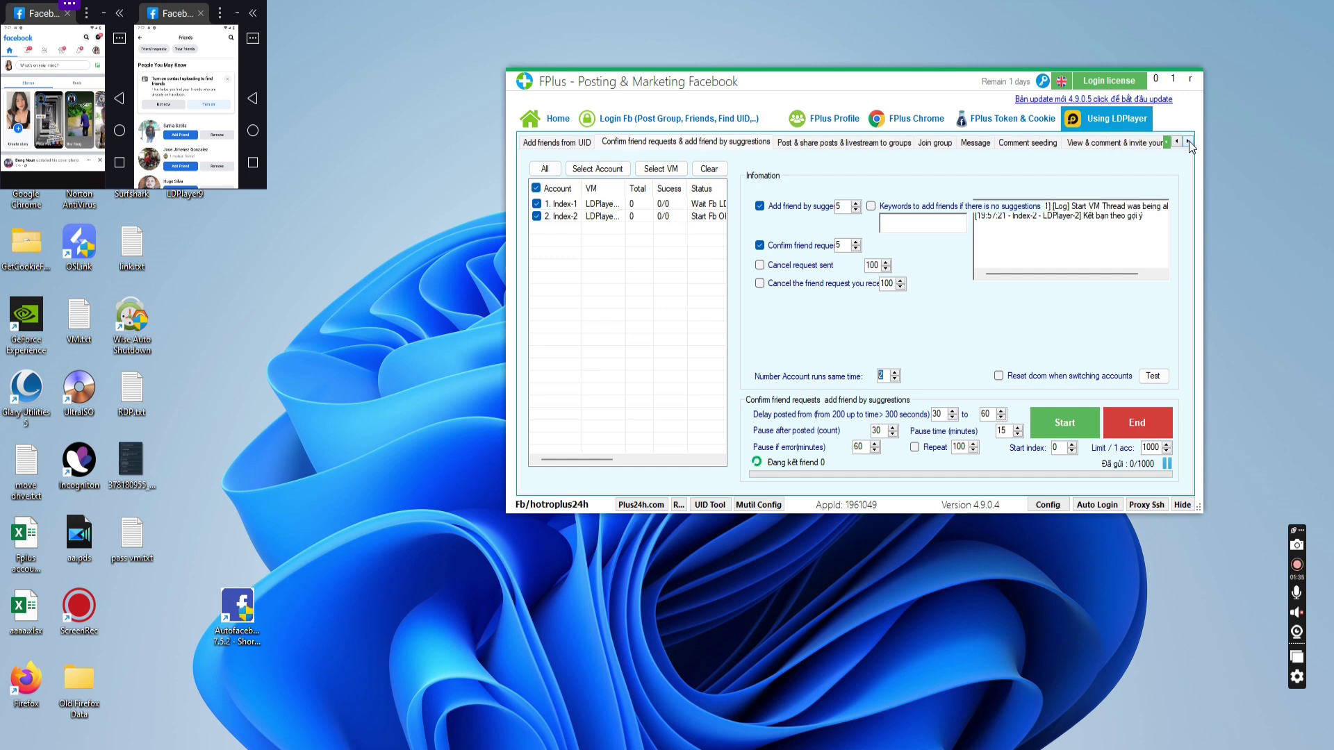
pyautogui.click(1188, 142)
pyautogui.click(1188, 142)
pyautogui.click(1189, 141)
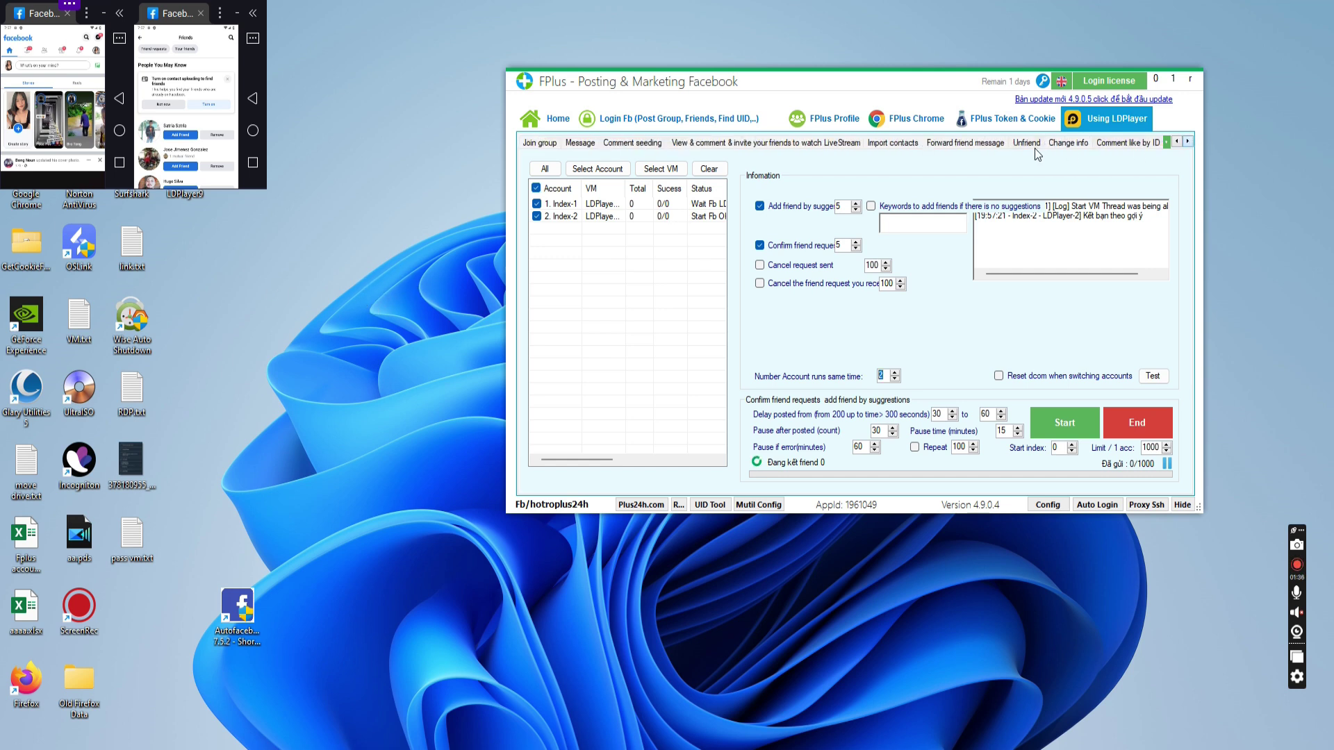
pyautogui.click(1188, 142)
pyautogui.click(1188, 142)
pyautogui.click(1189, 142)
pyautogui.click(1189, 142)
pyautogui.click(1177, 141)
pyautogui.click(1188, 142)
pyautogui.click(1177, 142)
pyautogui.click(1177, 142)
pyautogui.click(1177, 142)
pyautogui.click(1177, 142)
pyautogui.click(1177, 142)
pyautogui.click(1177, 142)
pyautogui.click(1177, 142)
pyautogui.click(1177, 141)
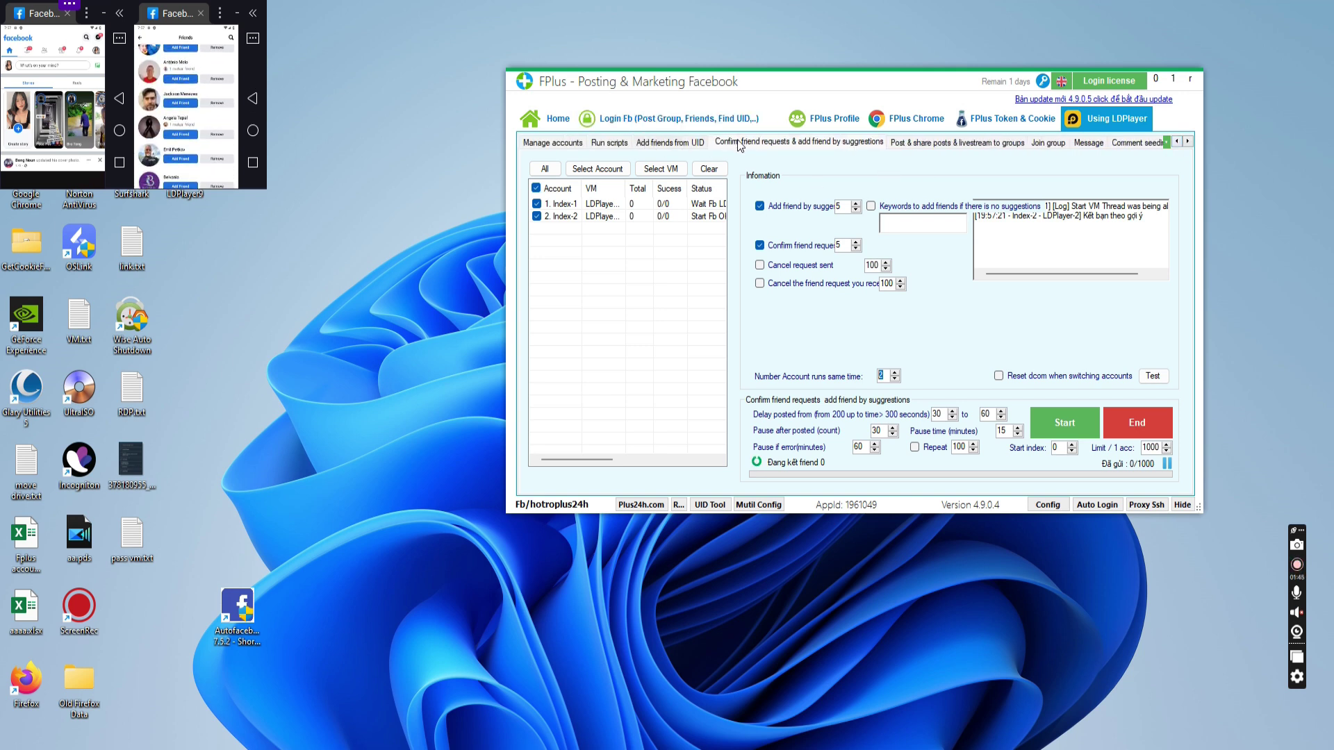
pyautogui.click(809, 144)
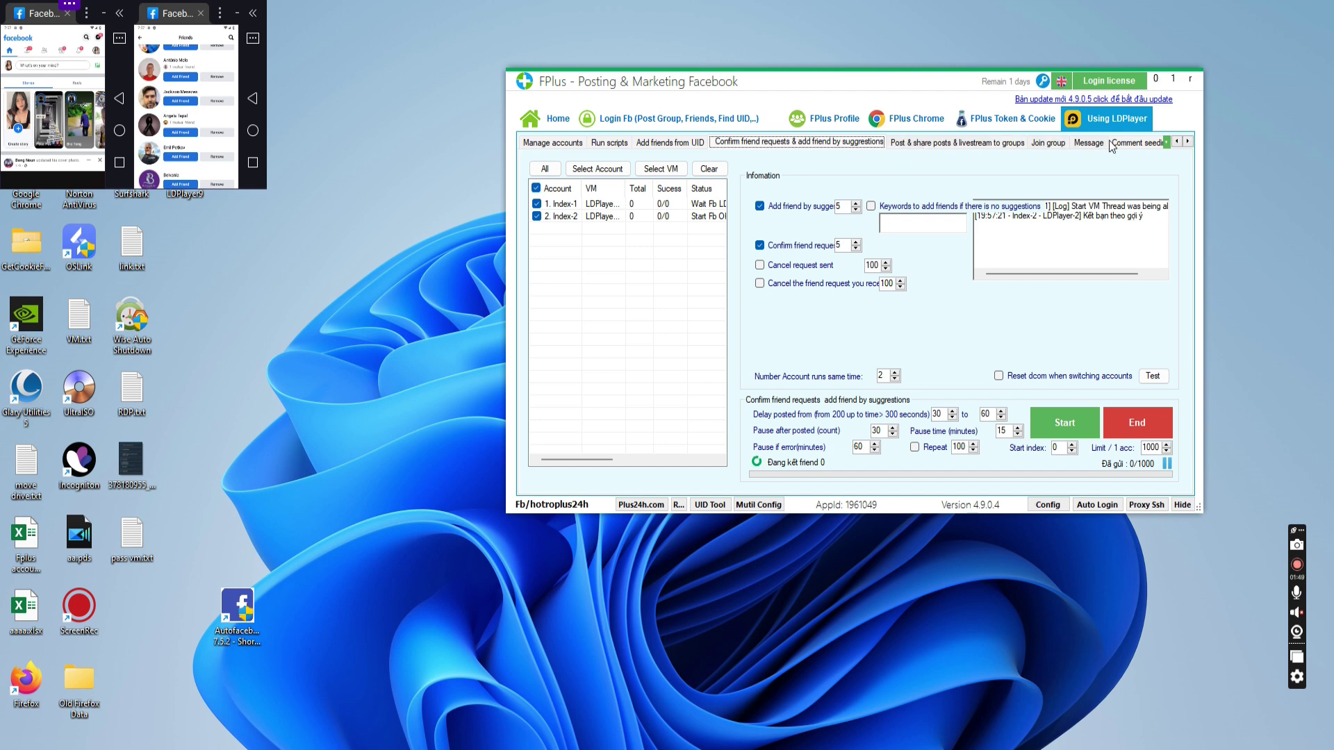
pyautogui.click(1188, 142)
pyautogui.click(1188, 141)
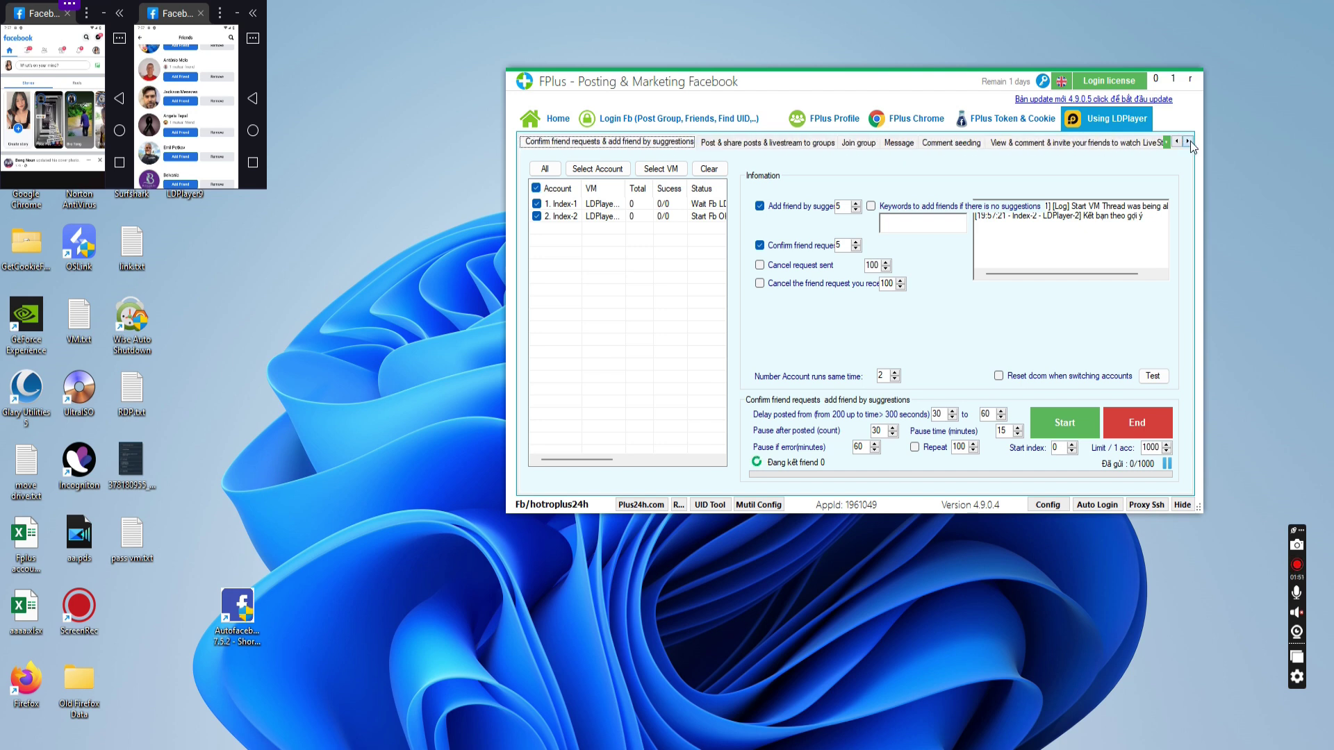
pyautogui.click(1187, 142)
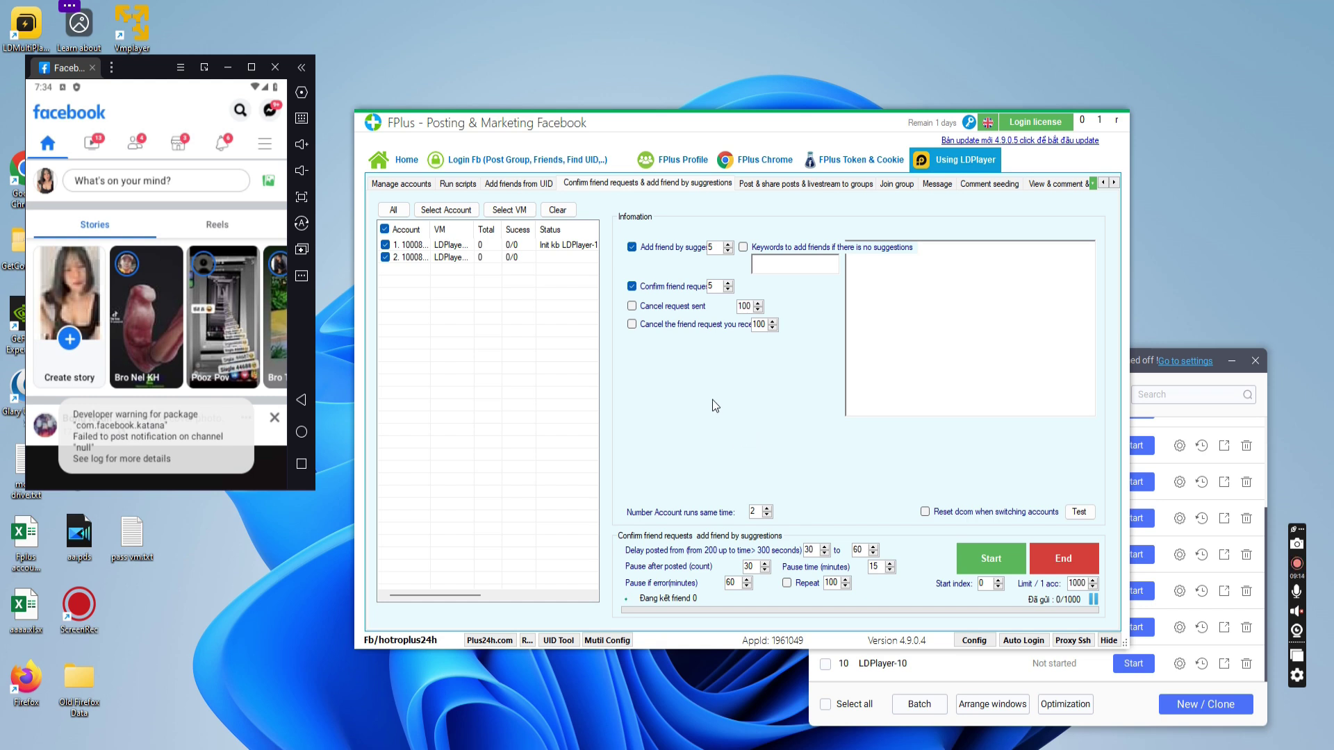
# Step: Refresh the desktop and move the FPlus window higher, next to the running emulator
pyautogui.moveTo(668, 131)
pyautogui.mouseDown()
pyautogui.moveTo(675, 108)
pyautogui.moveTo(660, 115)
pyautogui.mouseUp()
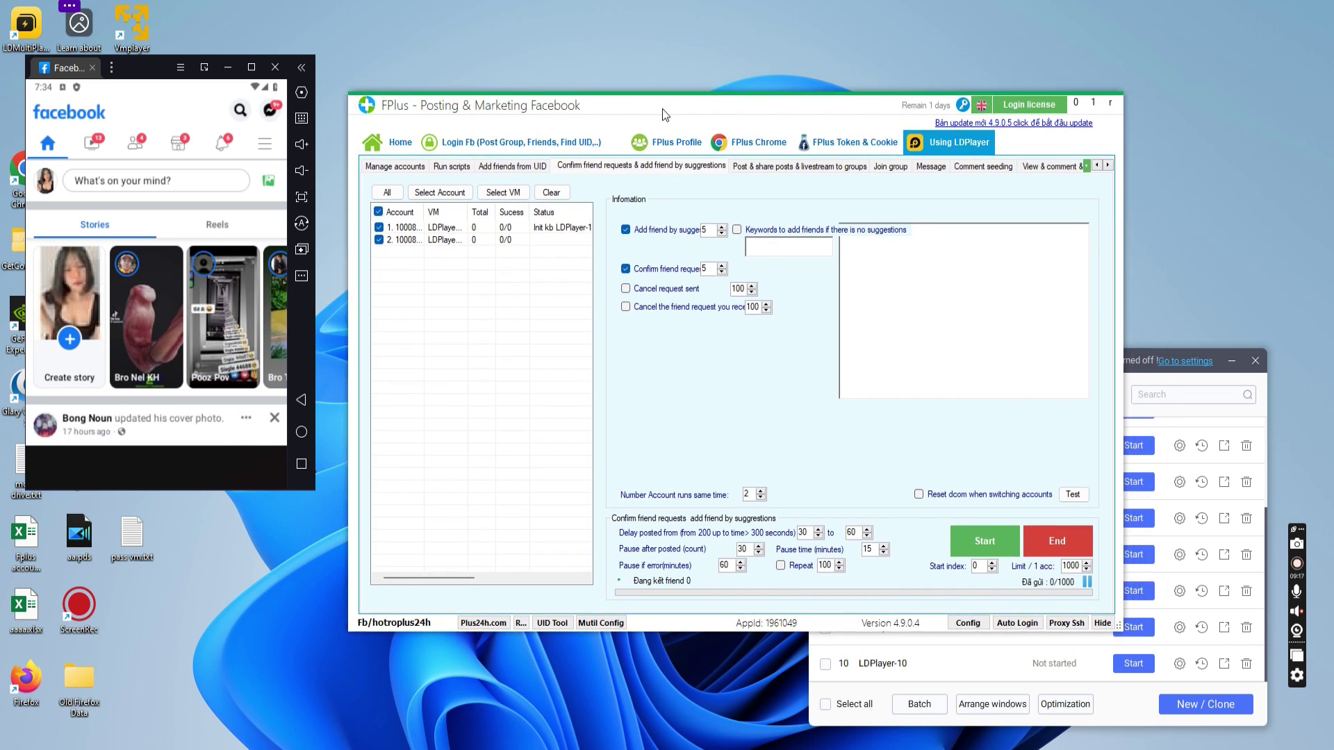
pyautogui.rightClick(641, 69)
pyautogui.click(698, 134)
pyautogui.moveTo(725, 106); pyautogui.dragTo(707, 105)
pyautogui.moveTo(709, 101); pyautogui.dragTo(690, 69)
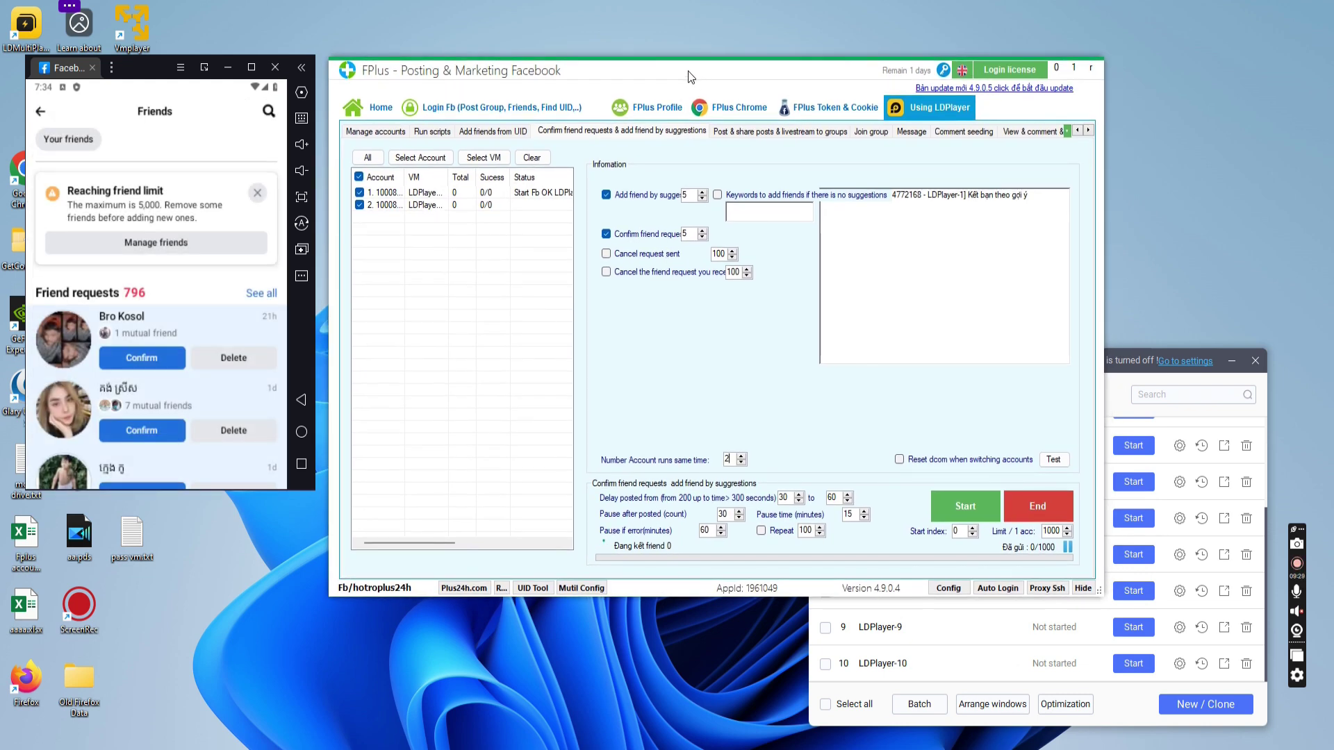
pyautogui.moveTo(688, 70); pyautogui.dragTo(688, 72)
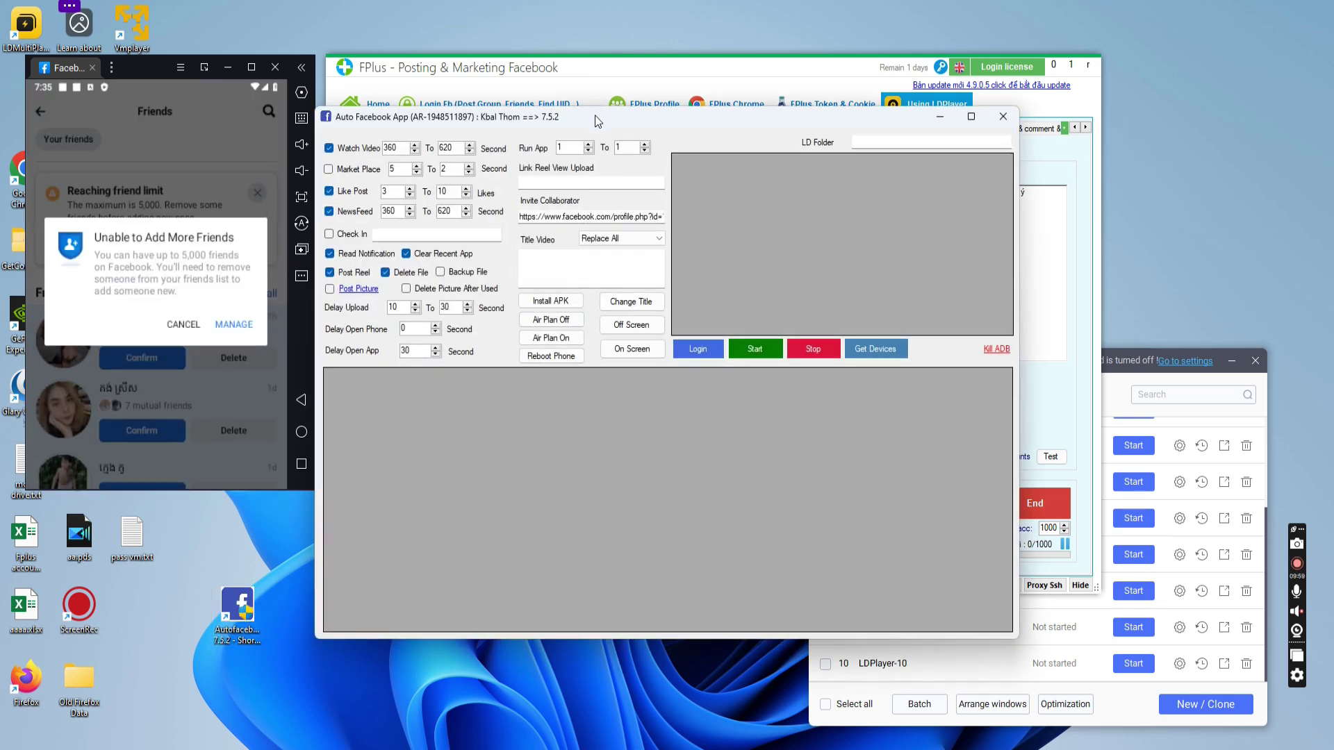
# Step: Move the Auto Facebook App window around over FPlus and close it
pyautogui.moveTo(597, 135); pyautogui.dragTo(689, 135)
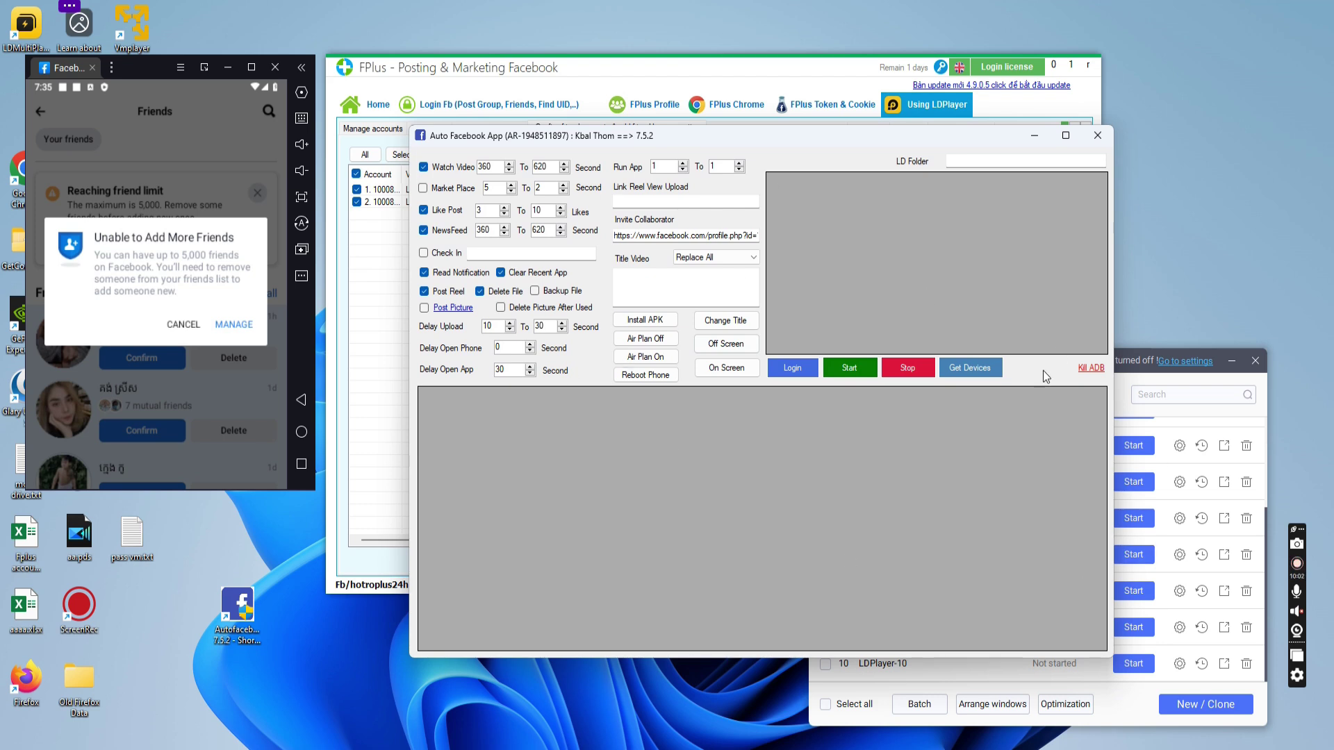
pyautogui.moveTo(840, 135); pyautogui.dragTo(791, 156)
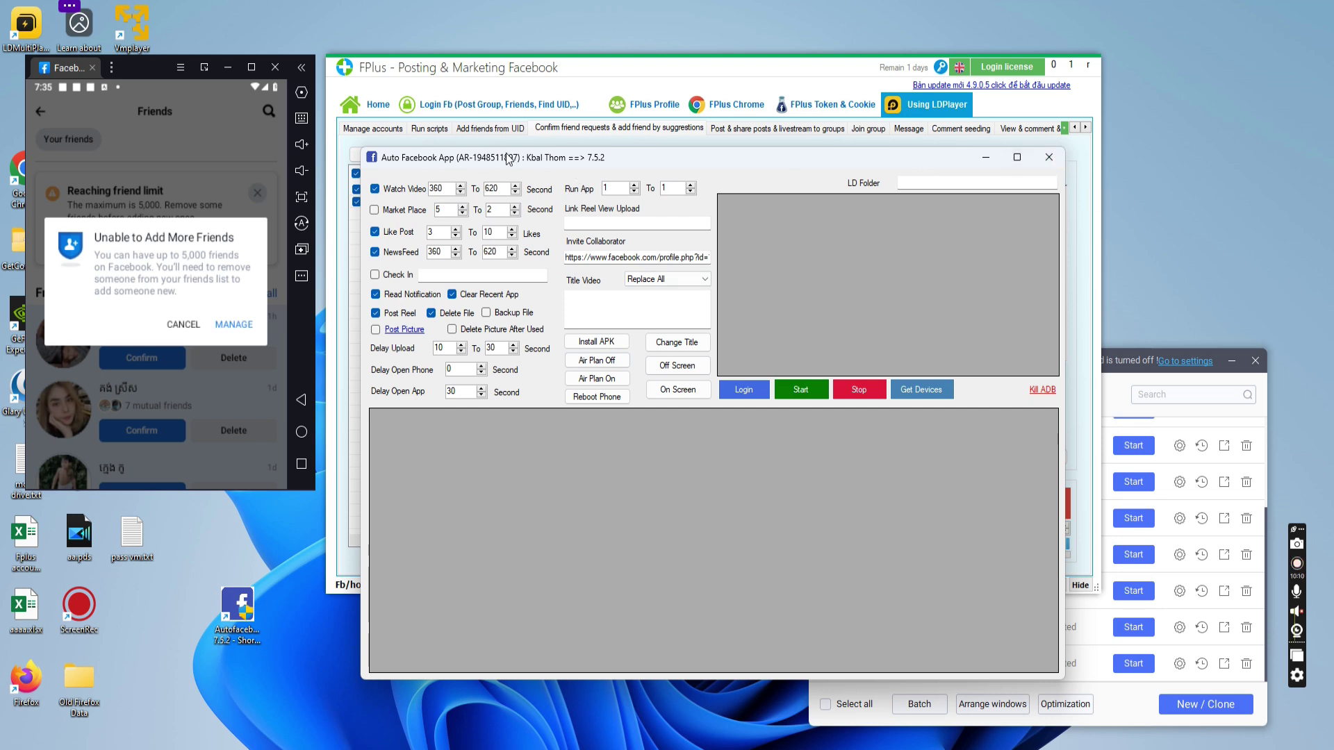
pyautogui.moveTo(507, 152); pyautogui.dragTo(485, 153)
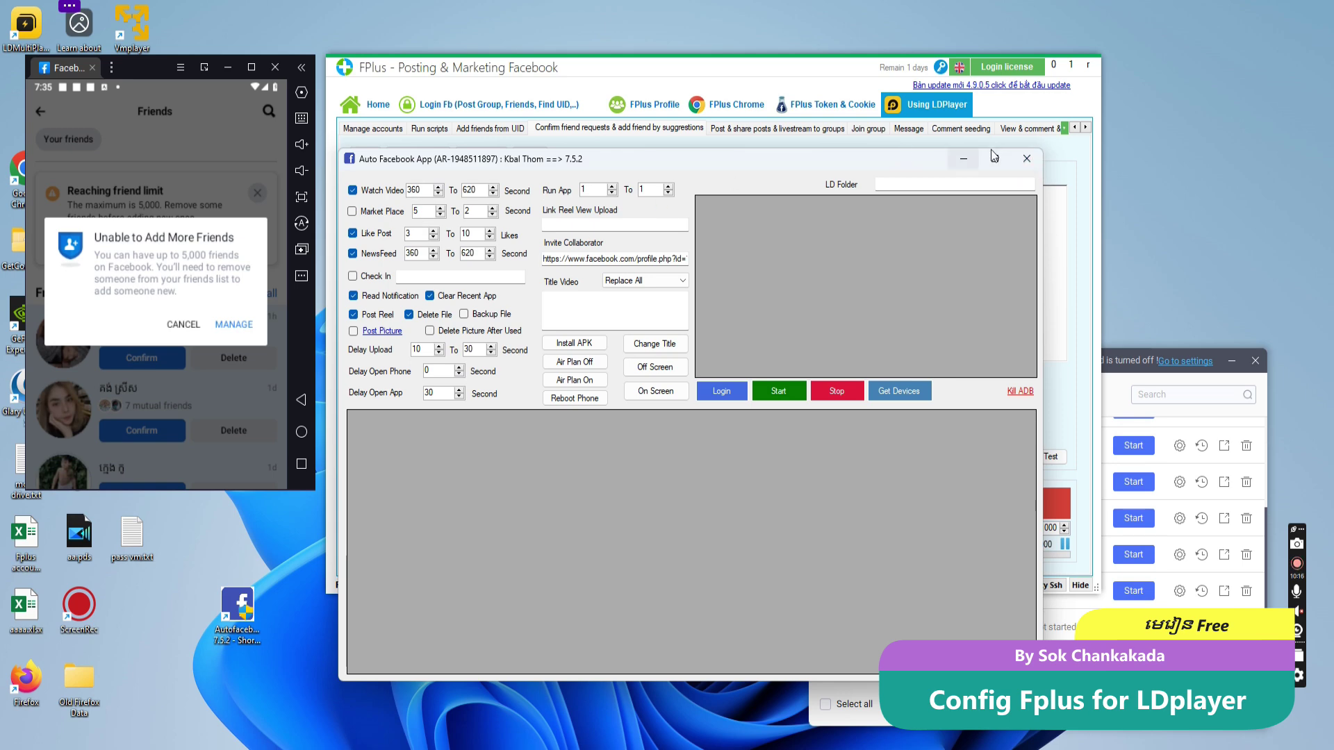
pyautogui.click(1030, 159)
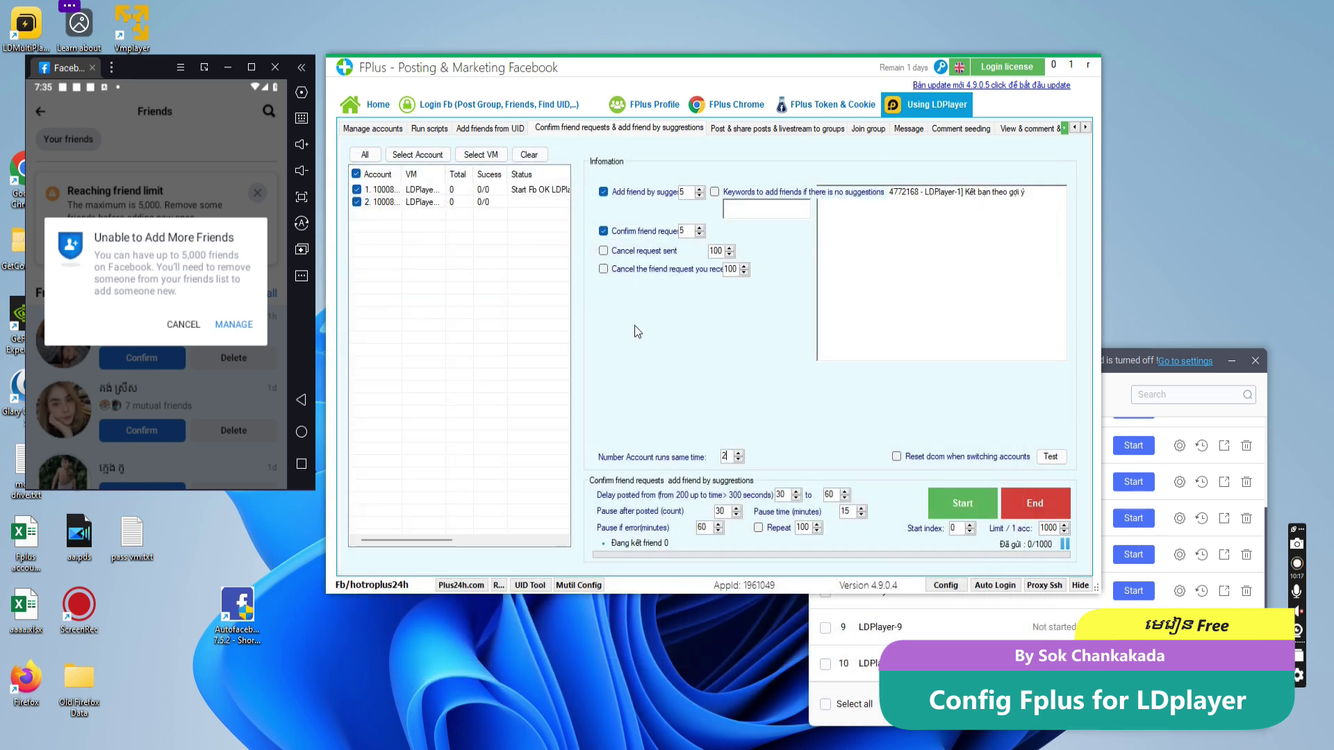